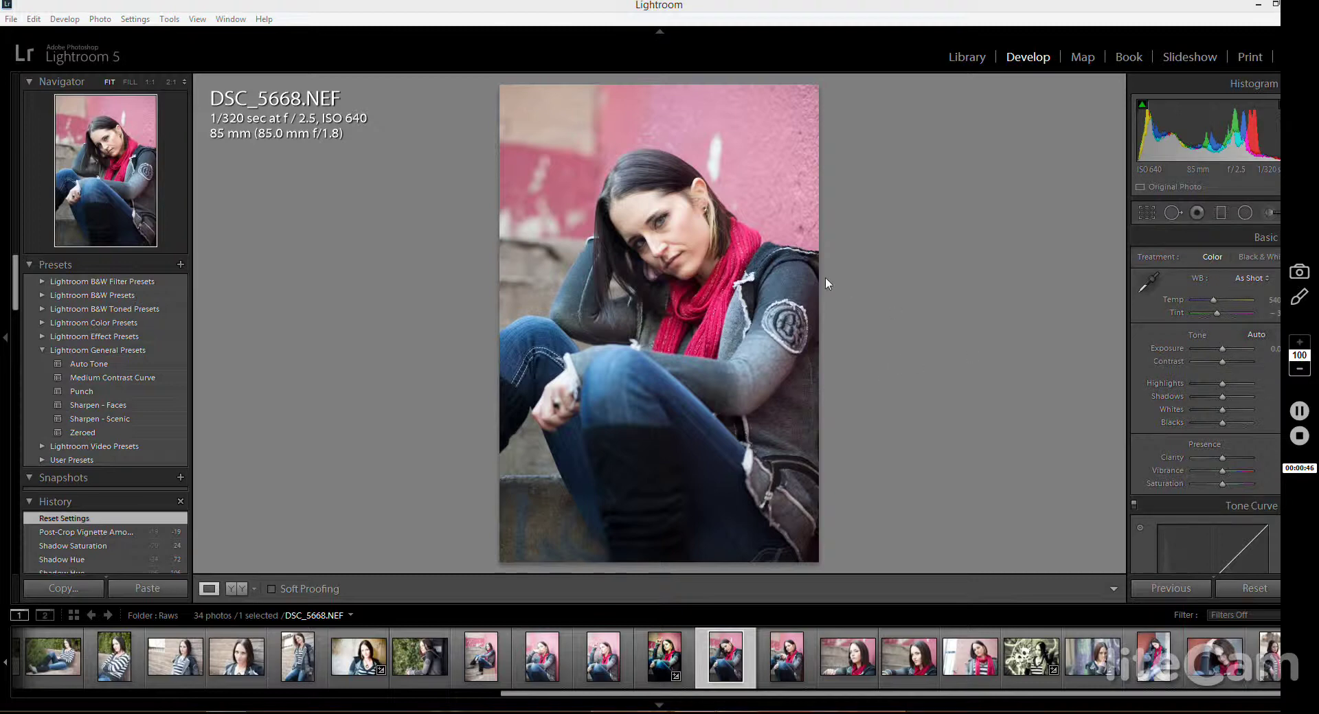
Step: Convert the color portrait to black and white and raise its Contrast to 62
left_click(1251, 258)
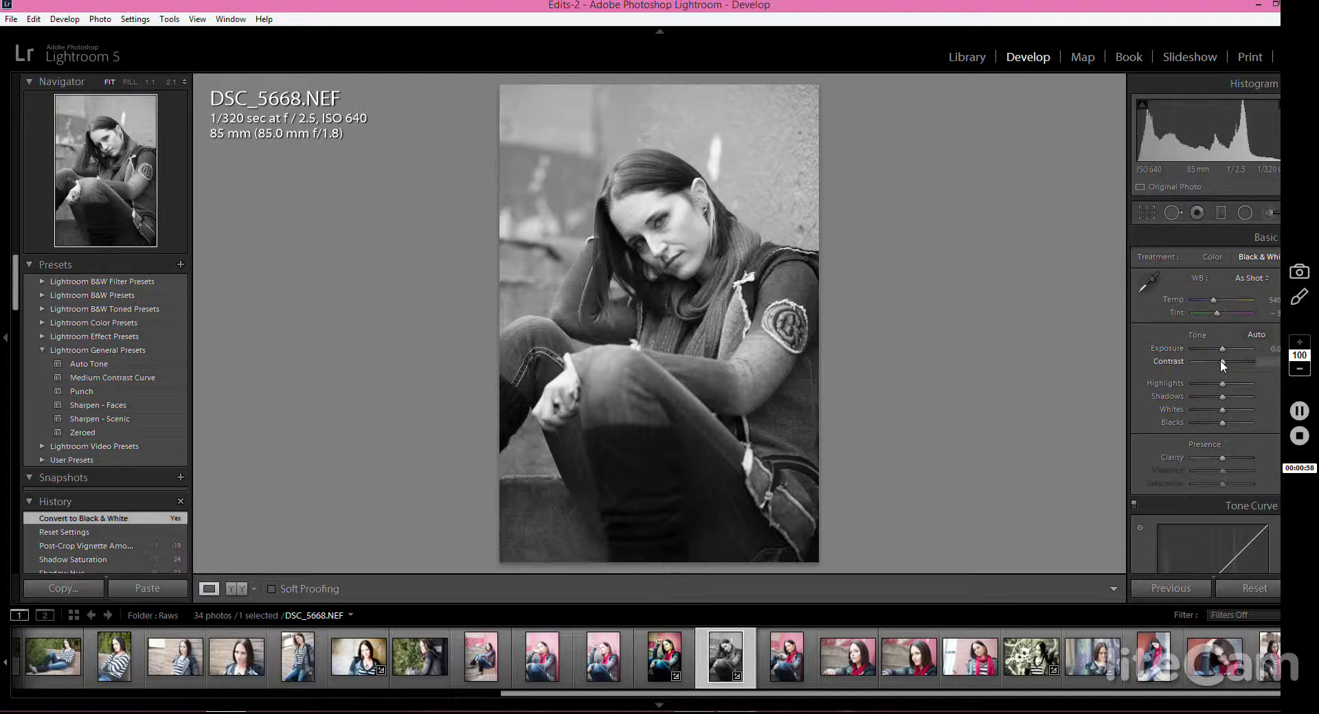
left_click_drag(1223, 360, 1242, 361)
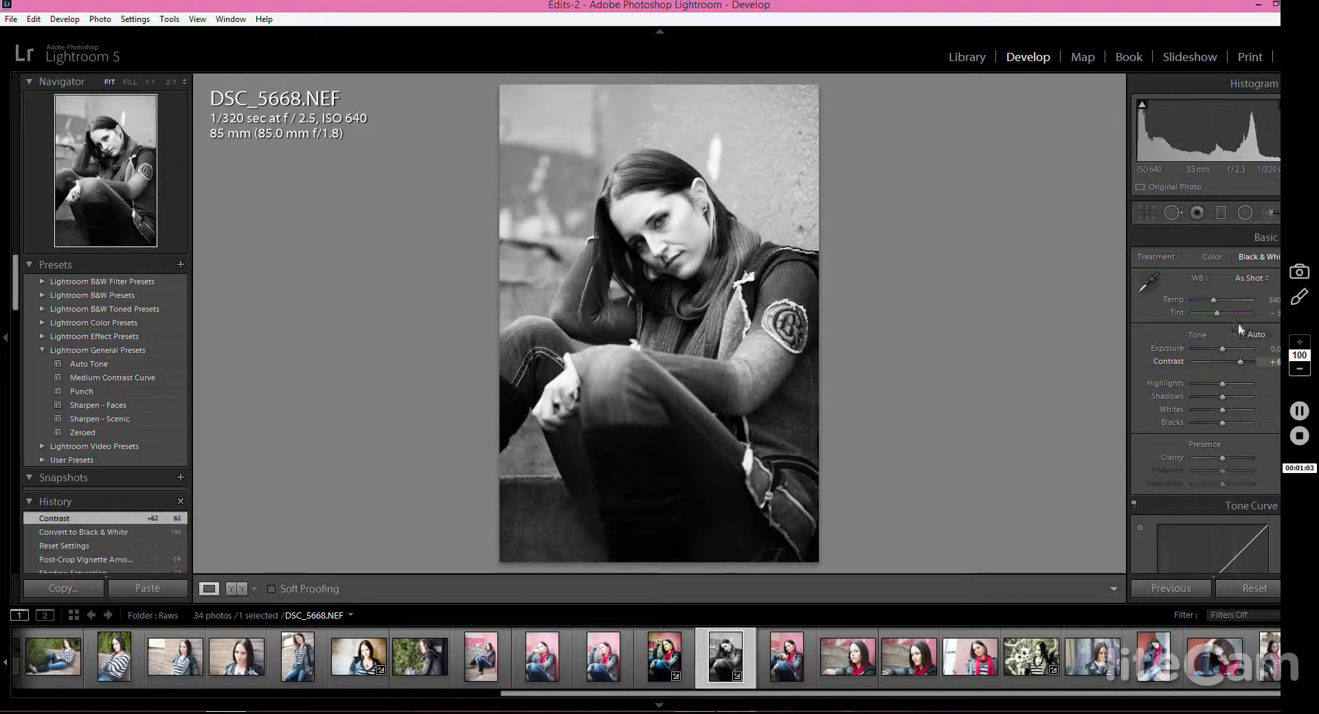
Step: Warm the temperature to about 5.9K, lower Highlights and Blacks, raise Shadows and Whites, and set Clarity to 12
mouse_move(1214, 301)
left_mouse_down()
mouse_move(1213, 314)
mouse_move(1200, 308)
mouse_move(1214, 312)
left_mouse_up()
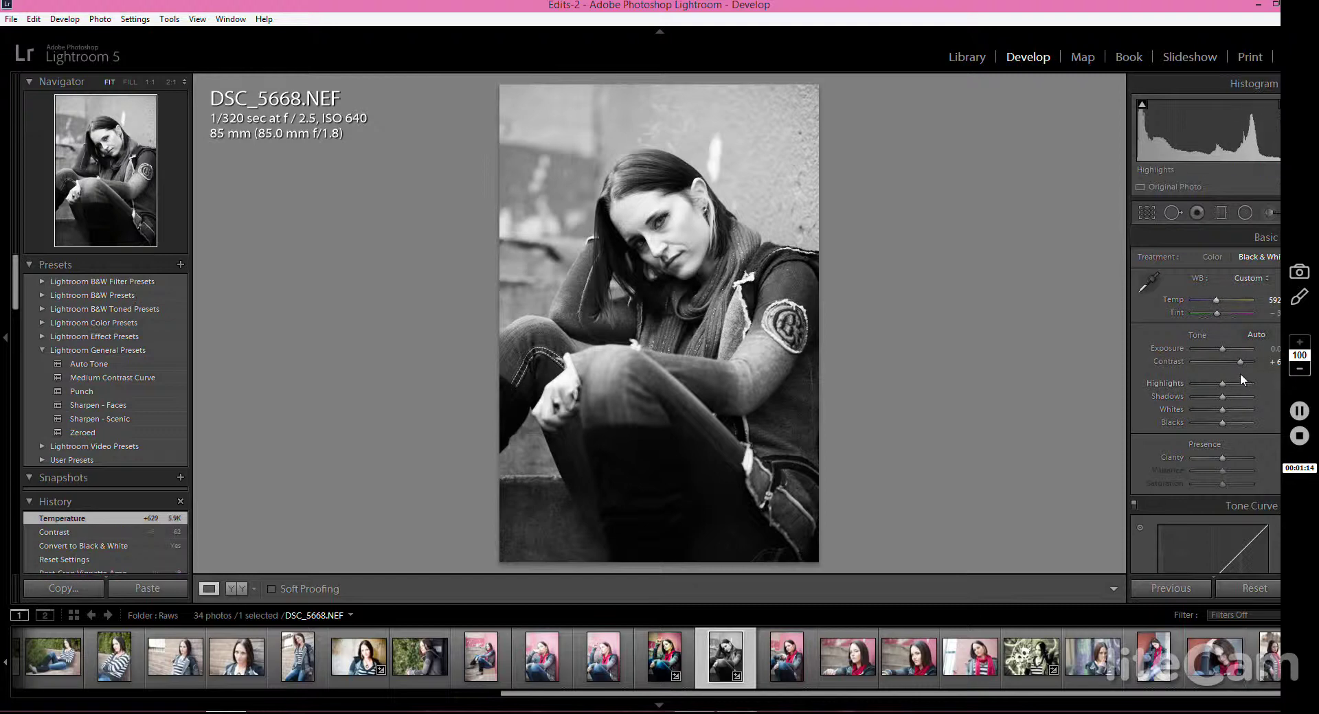
left_click_drag(1211, 386, 1212, 387)
left_click_drag(1222, 397, 1225, 456)
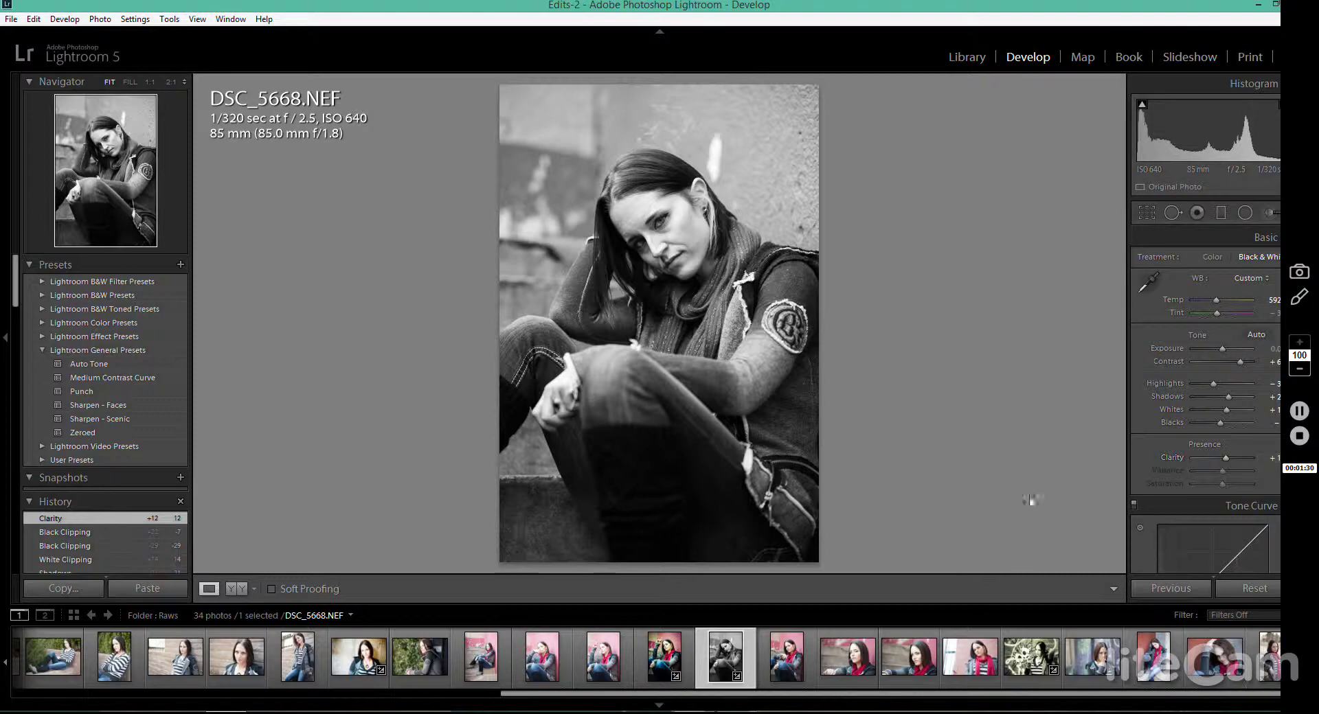
Step: Try the Medium Contrast point curve on the photo and return the curve to Linear
scroll(1168, 406, "down", 5)
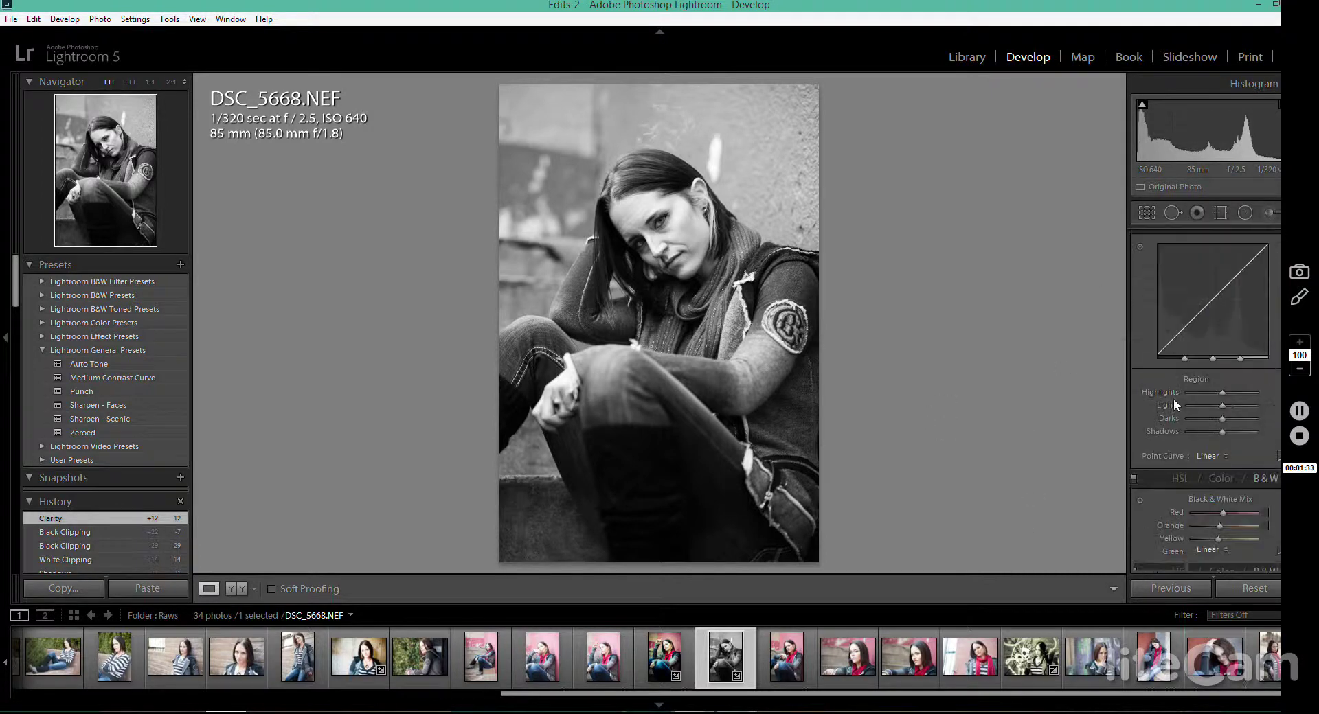
left_click(1226, 457)
left_click(1229, 488)
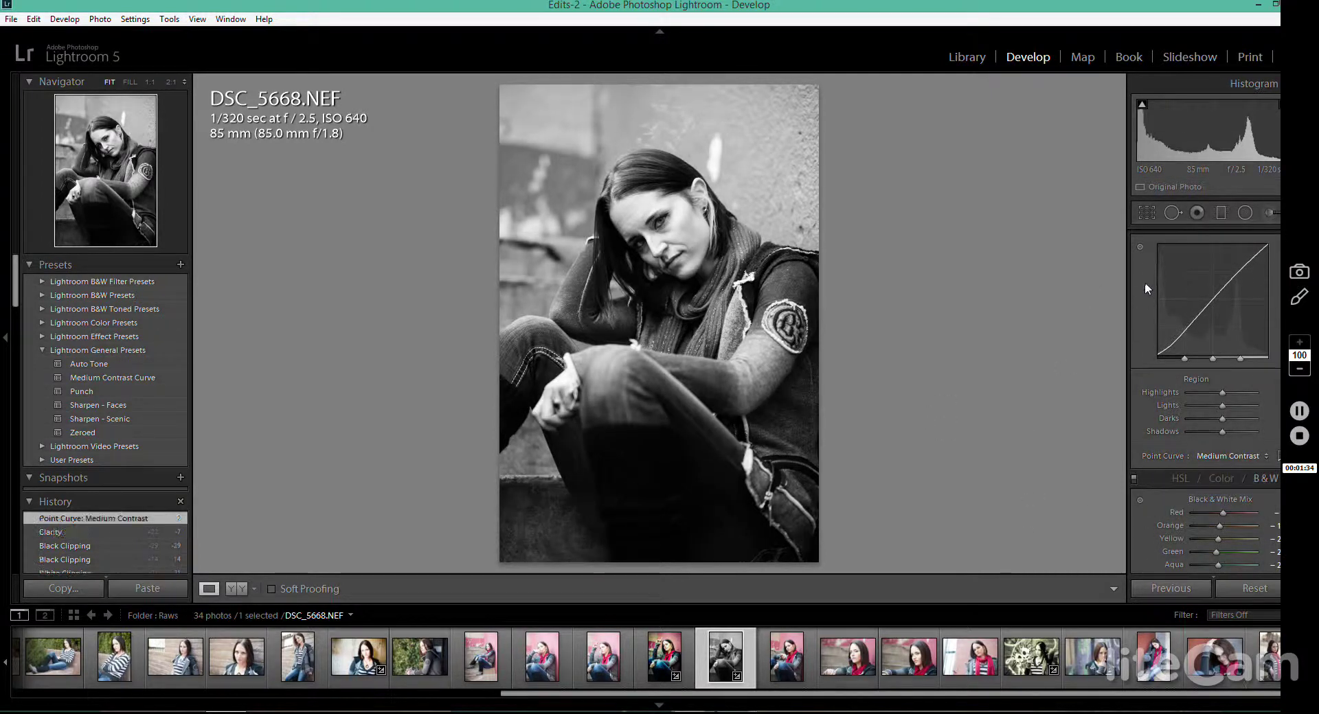
left_click(1247, 458)
left_click(1236, 472)
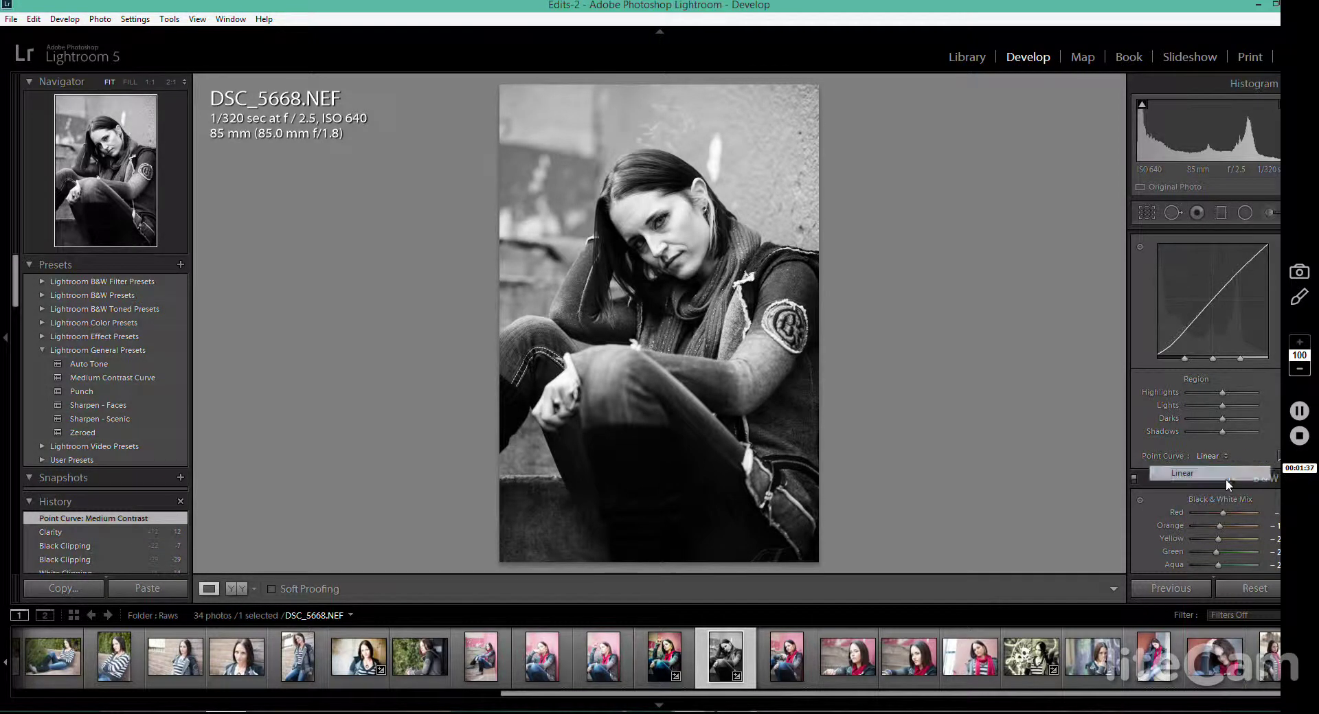
Step: Darken the photo's edges with a post-crop vignette Amount of -36
scroll(1189, 348, "down", 3)
scroll(1188, 349, "down", 8)
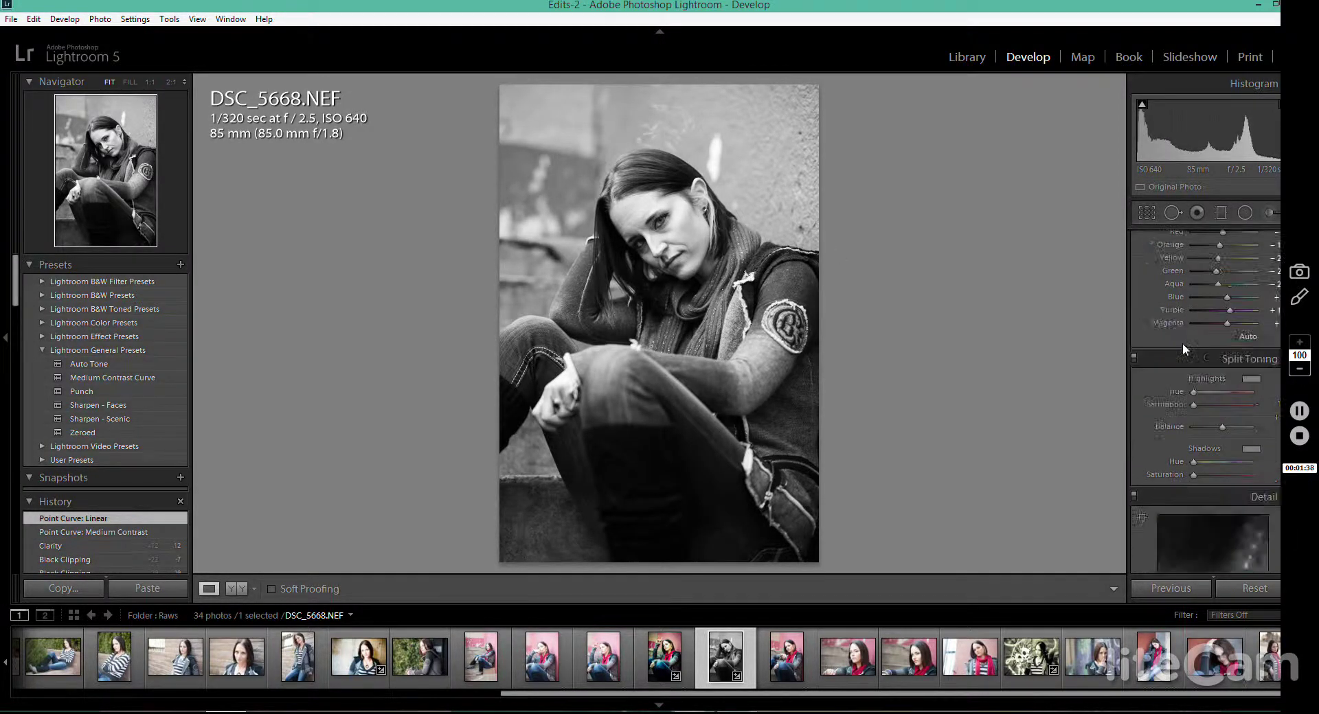
scroll(1201, 374, "down", 3)
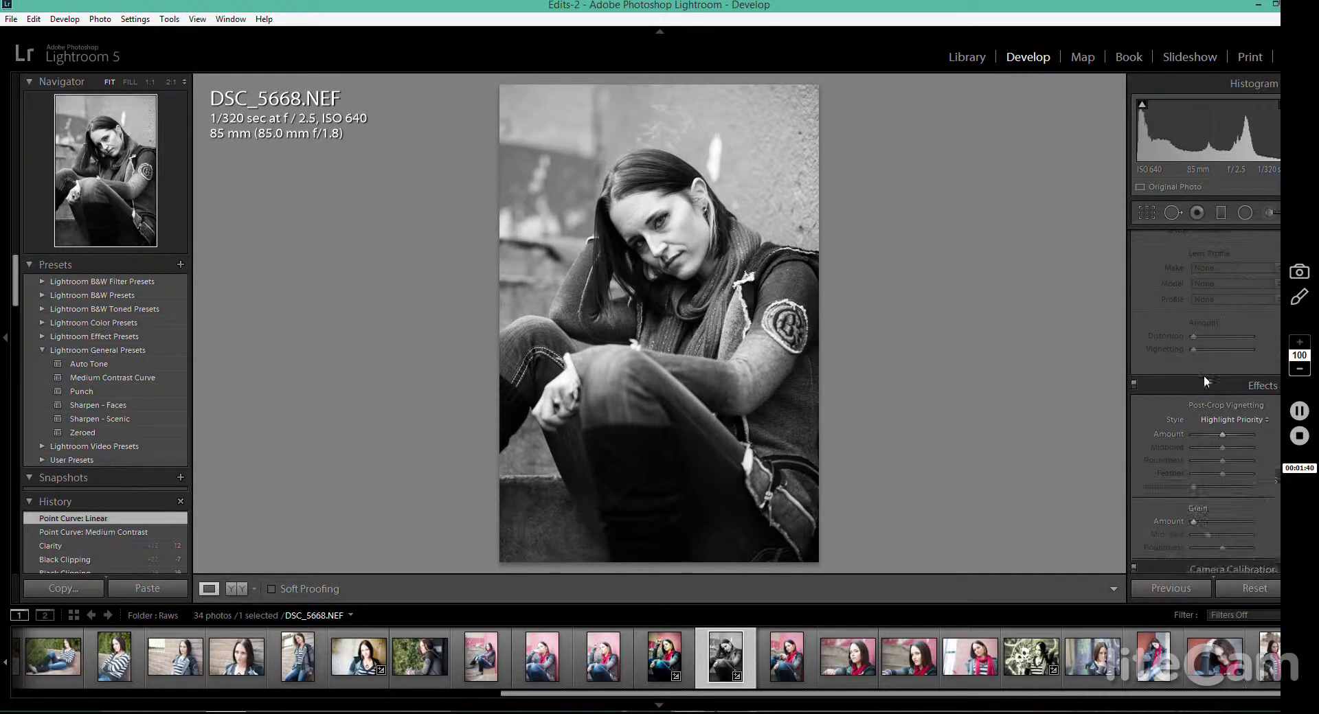
left_click_drag(1221, 434, 1212, 434)
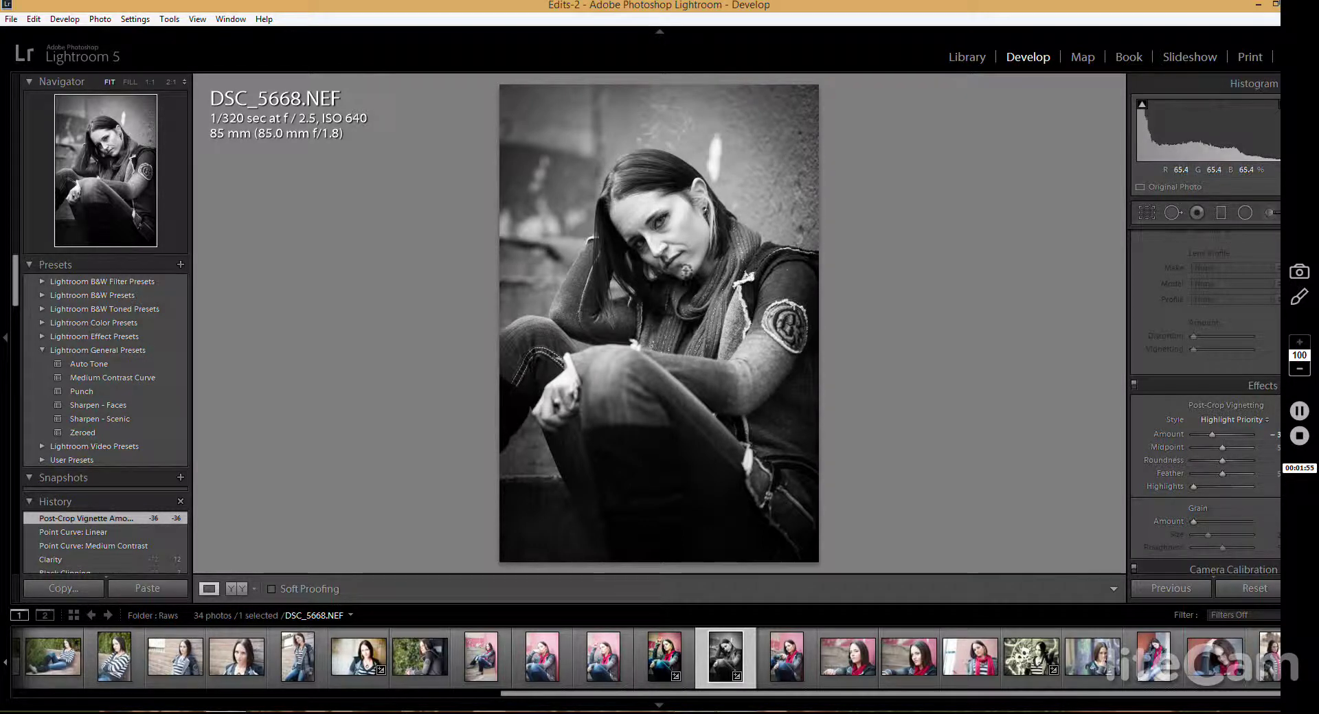
Step: Retouch the smile lines on both sides of the woman's mouth with Spot Removal strokes
left_click(676, 254)
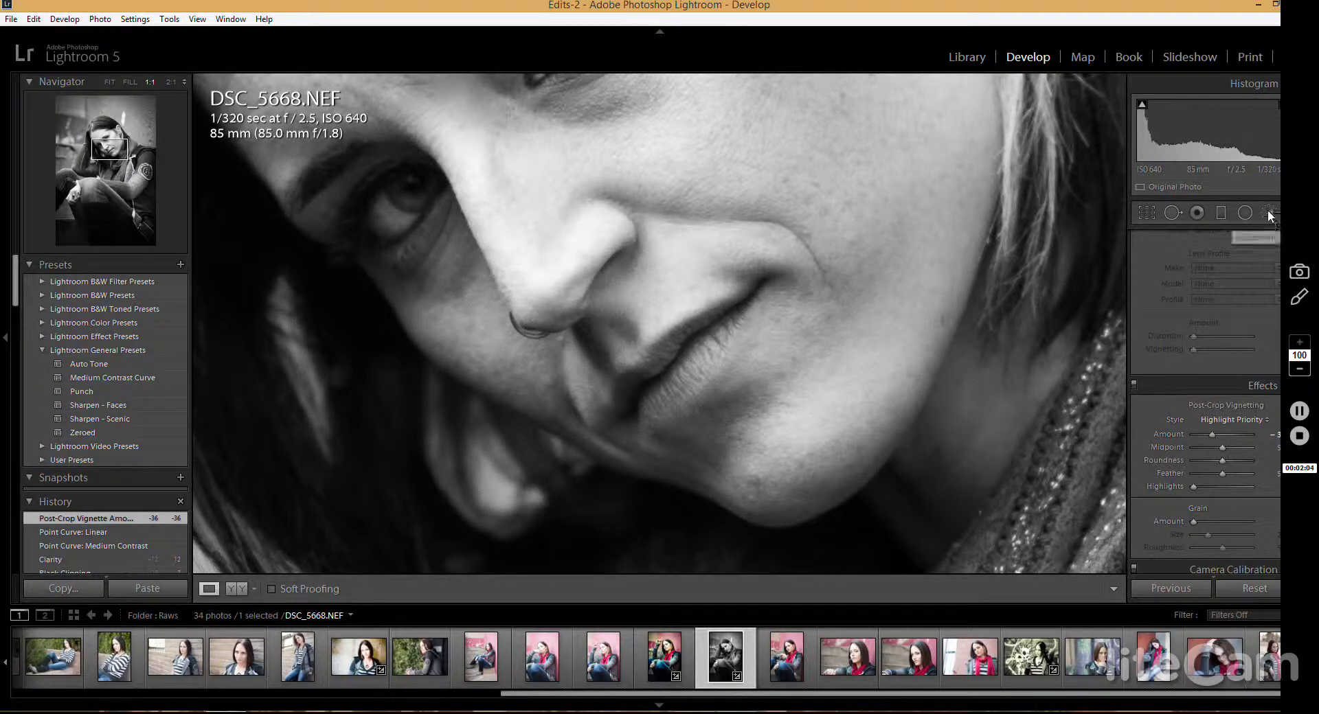
left_click(1177, 211)
mouse_move(737, 223)
left_mouse_down()
mouse_move(821, 239)
mouse_move(836, 286)
mouse_move(798, 235)
left_mouse_up()
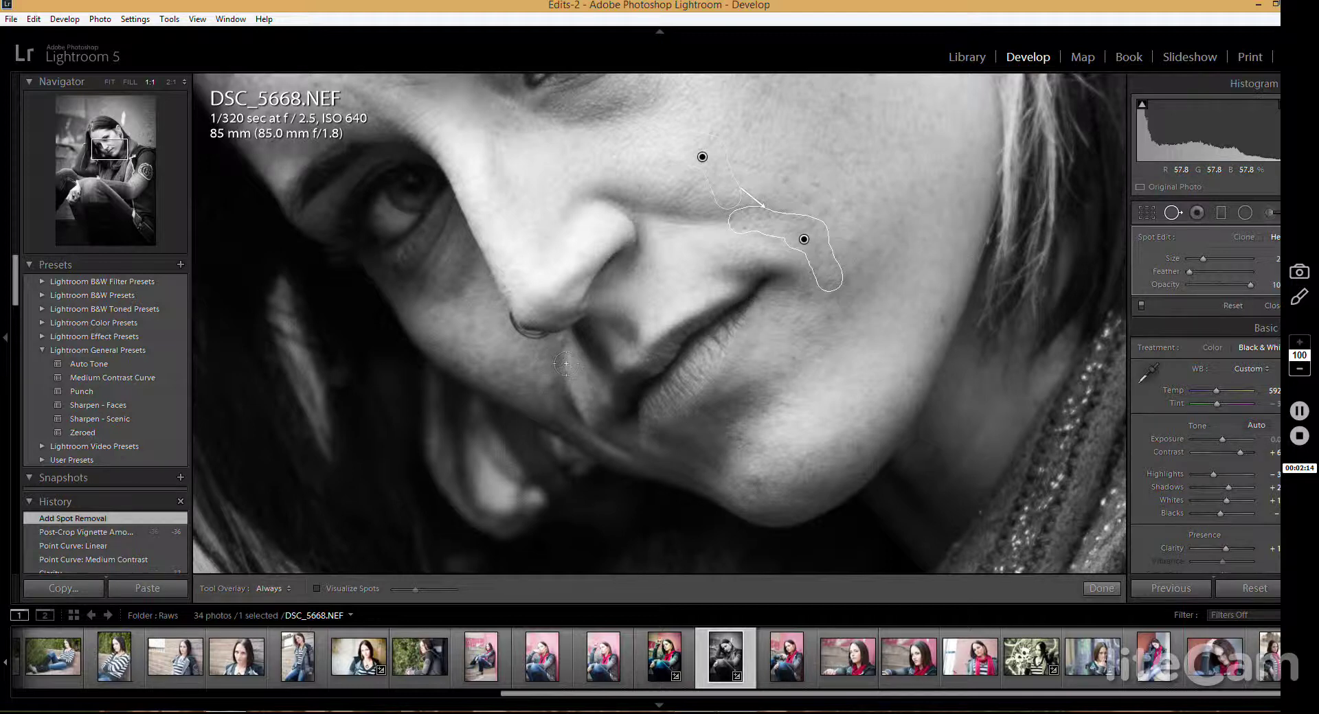
mouse_move(566, 364)
left_mouse_down()
mouse_move(569, 412)
mouse_move(622, 459)
left_mouse_up()
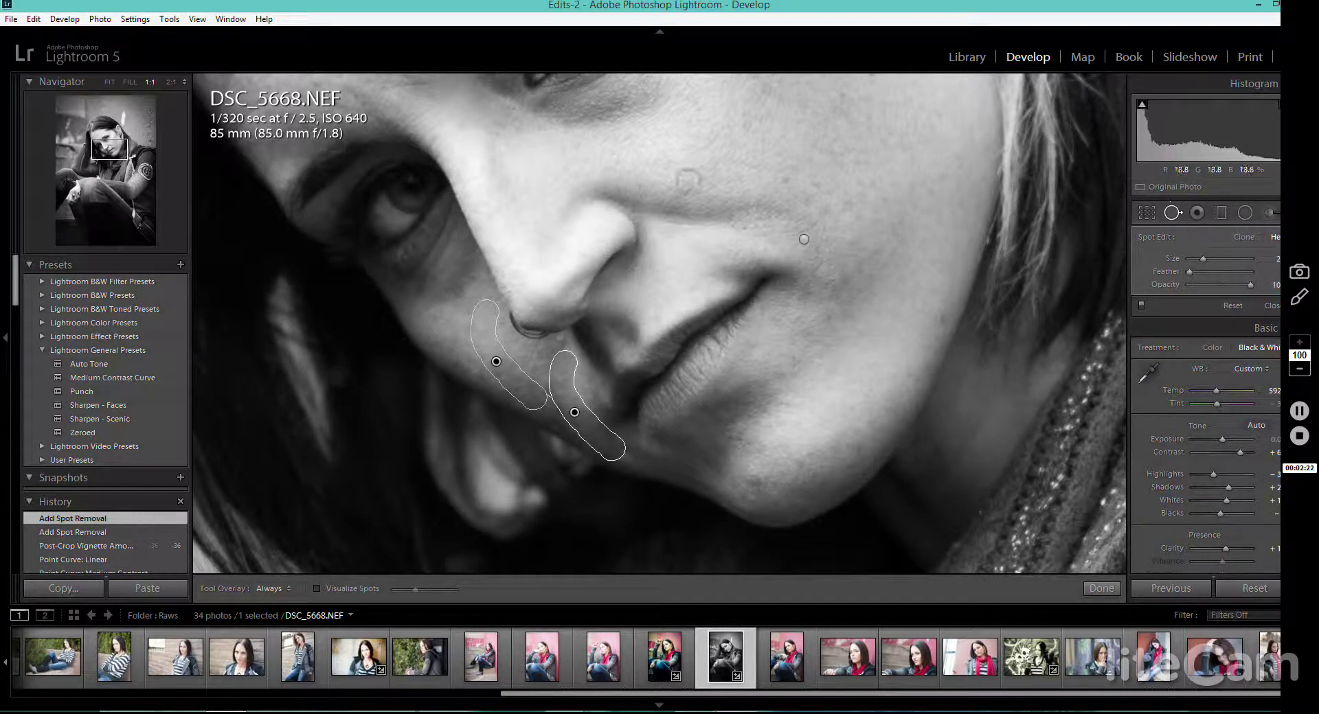
left_click_drag(741, 220, 804, 239)
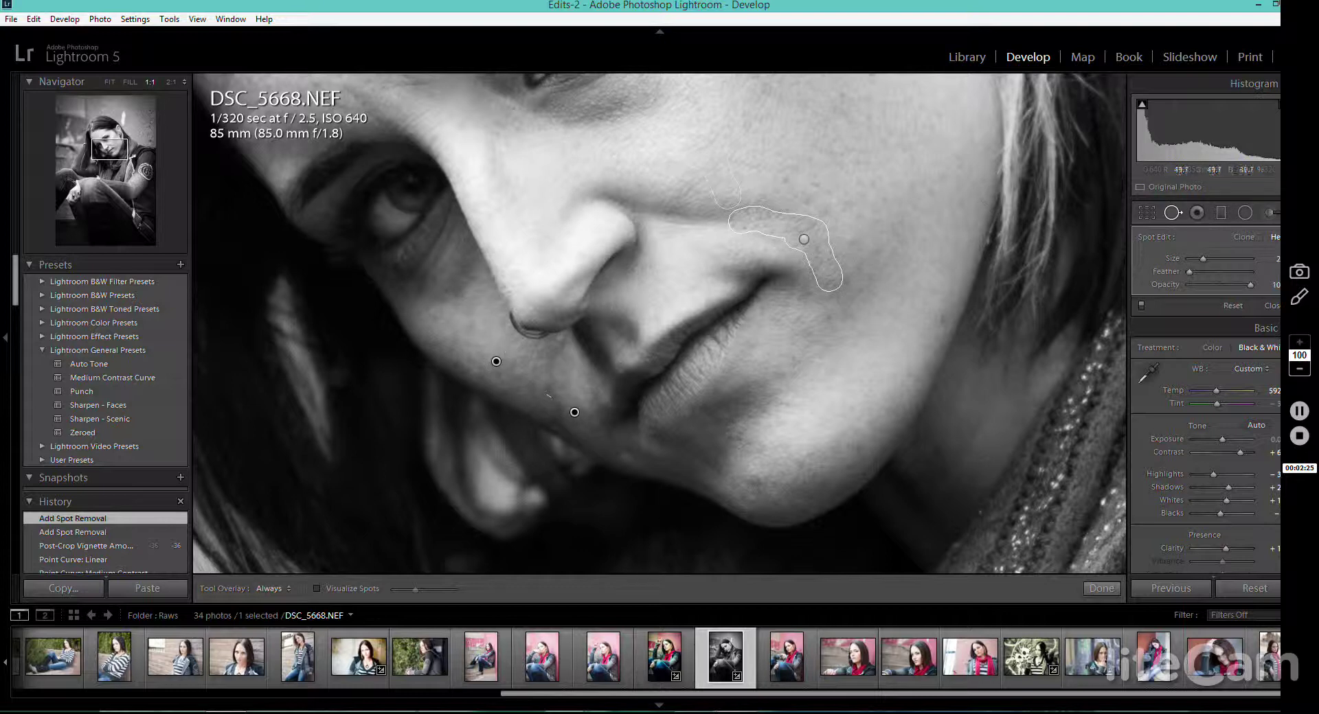
left_click(1172, 214)
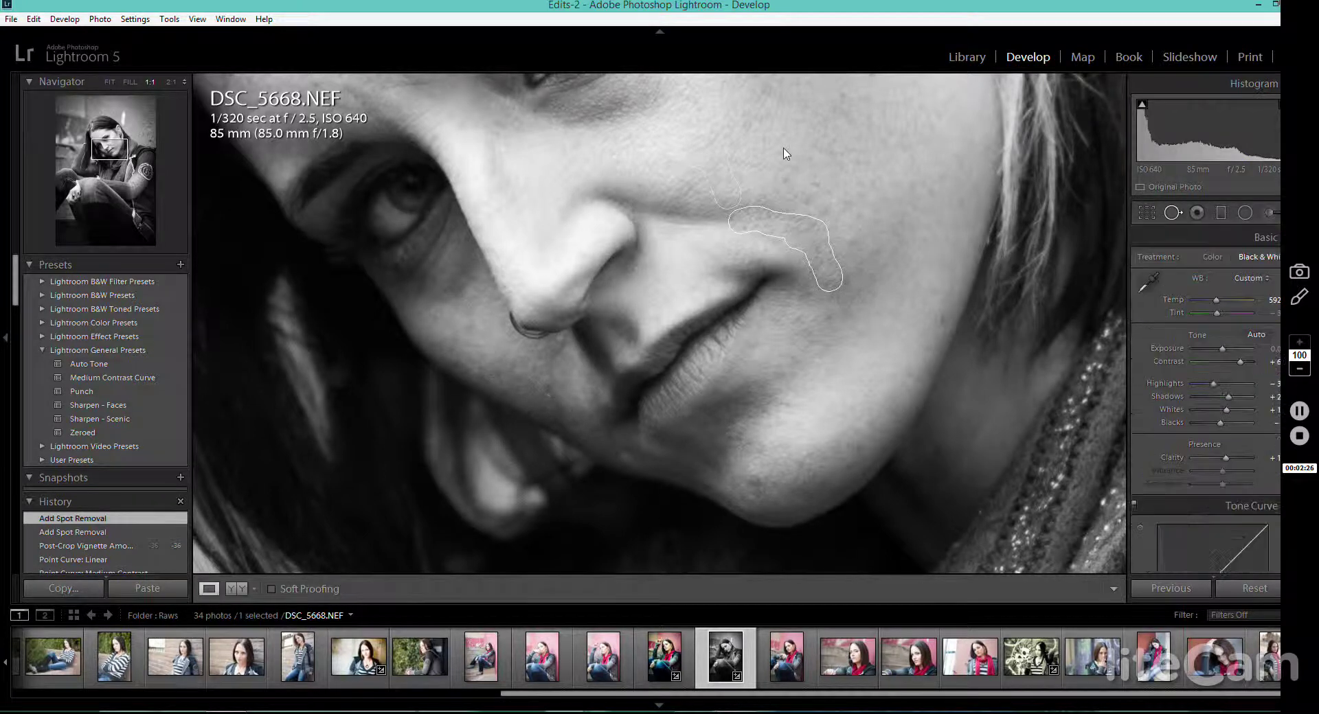
left_click(760, 244)
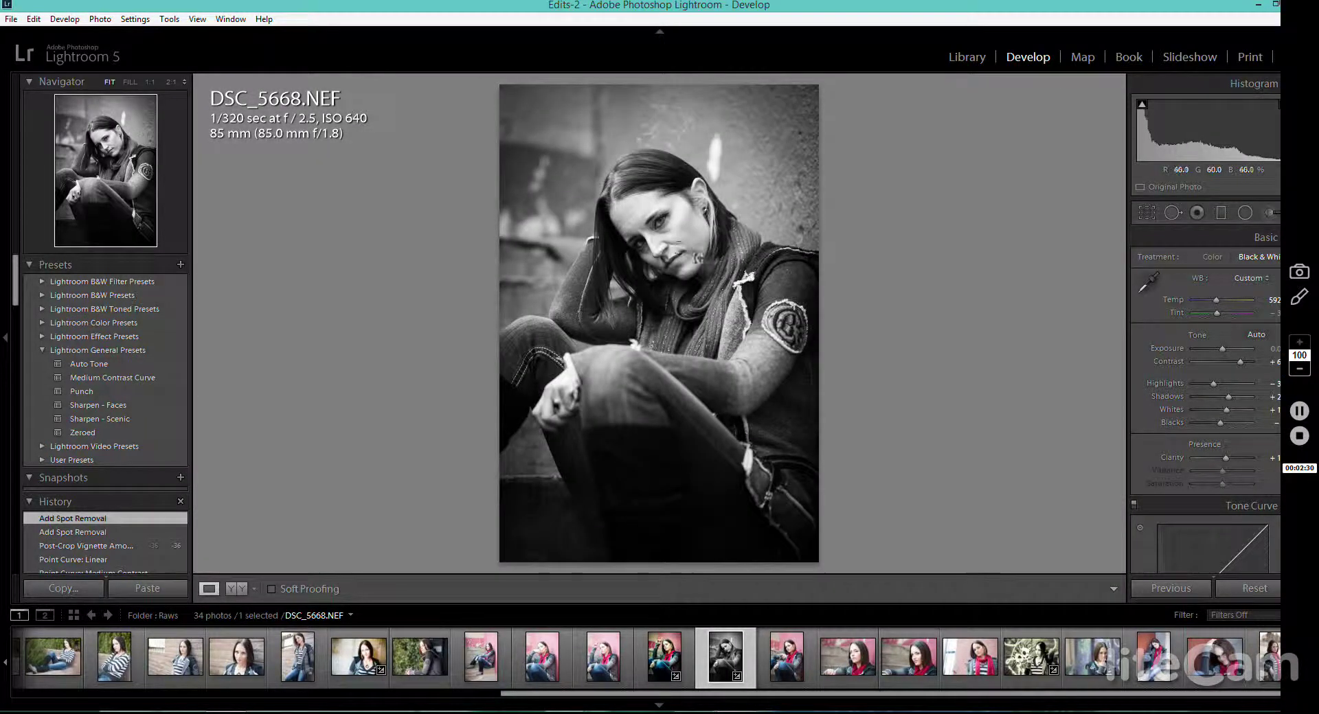
Step: Smooth the forehead, upper cheek and under-eye skin with Soften Skin adjustment brush strokes
left_click(674, 240)
left_click_drag(788, 147, 995, 356)
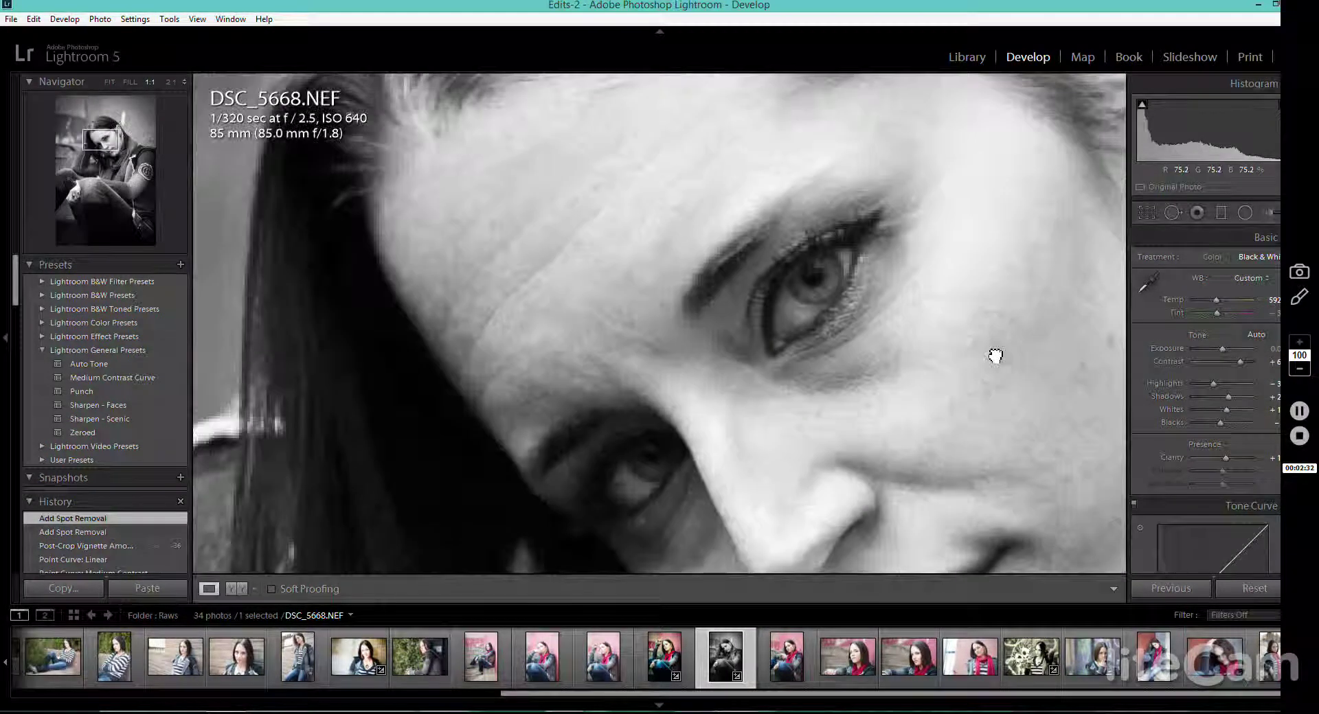
left_click(1273, 213)
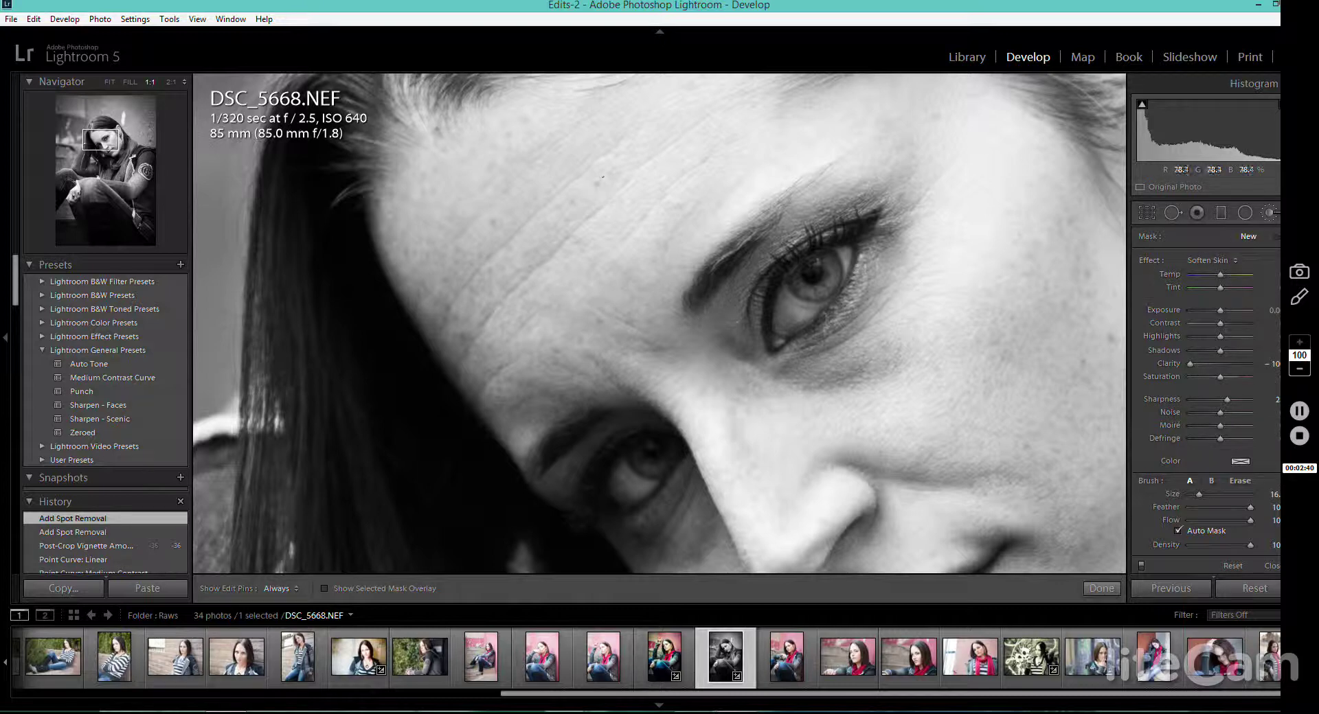
key("h")
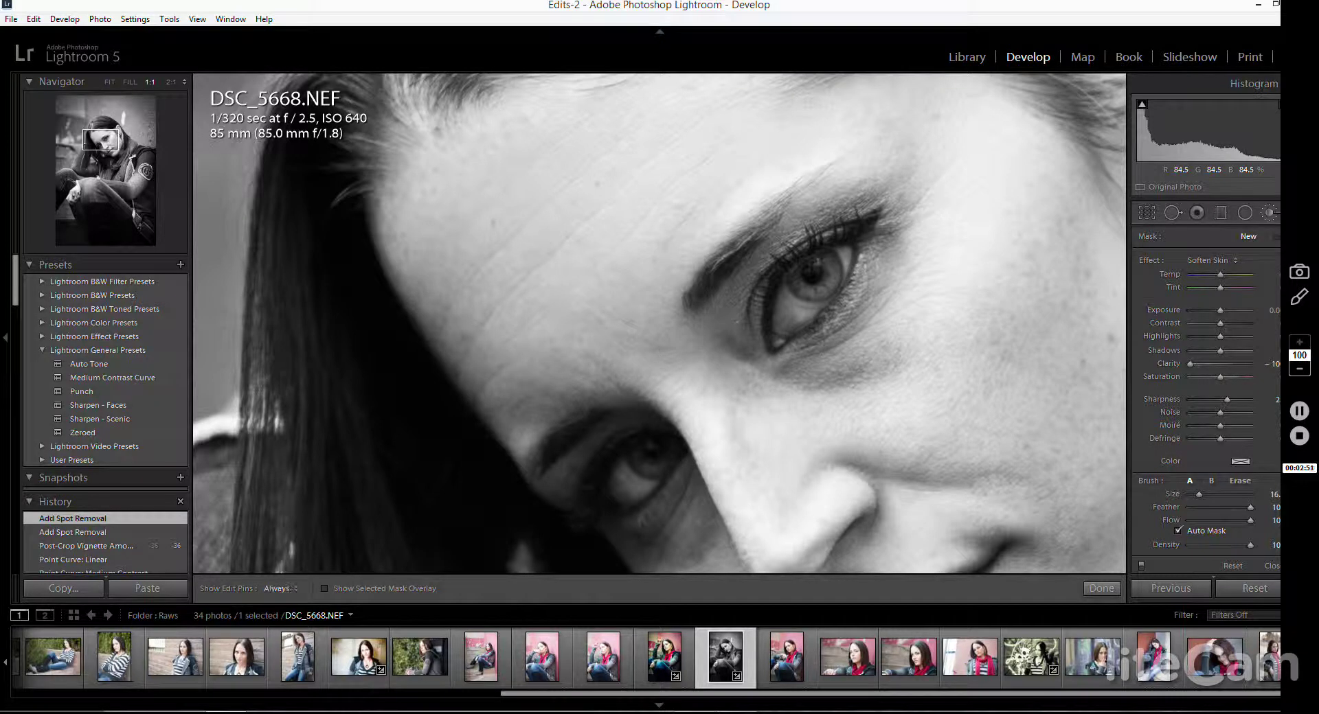
left_click(568, 189)
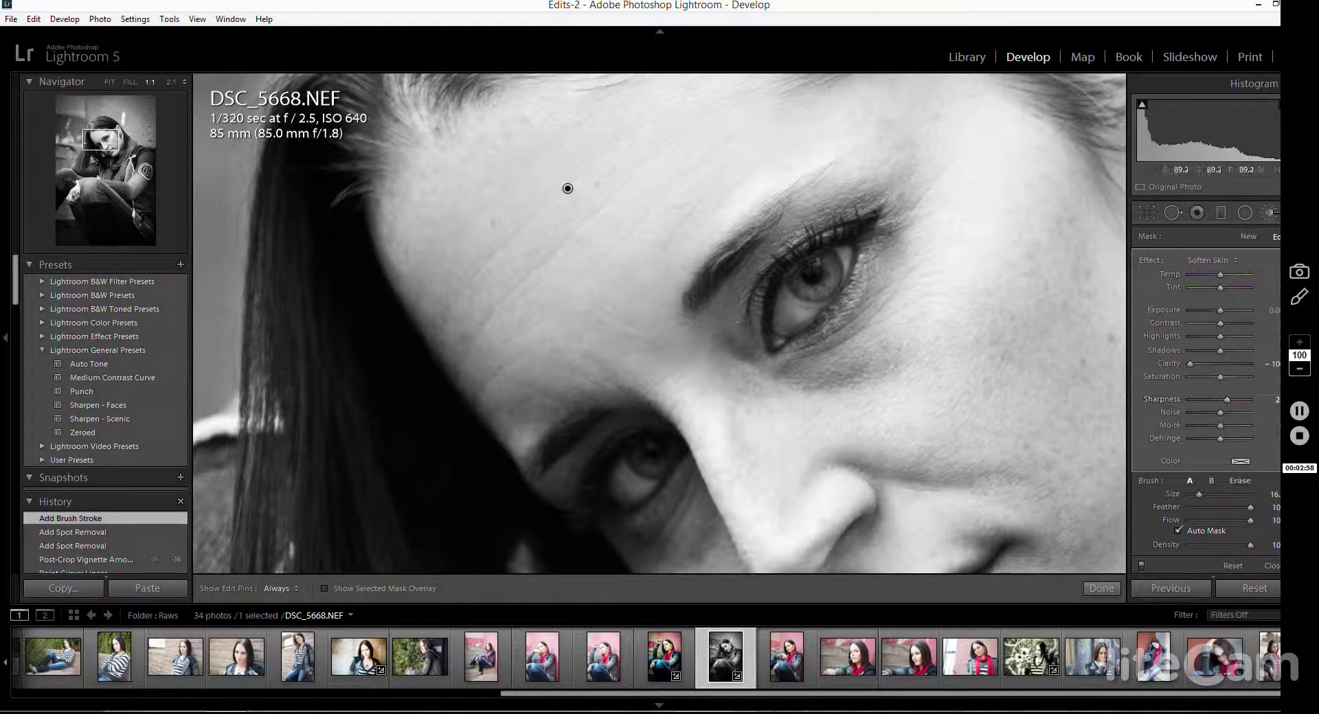
key("h")
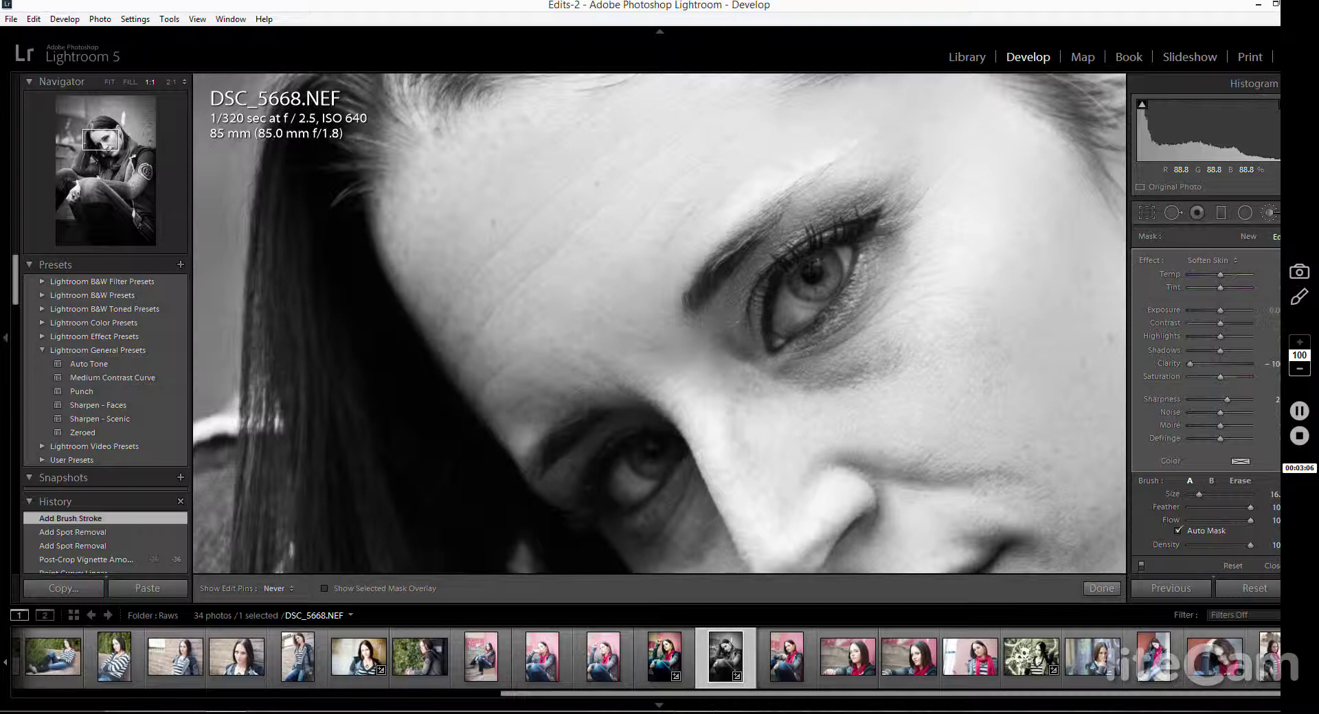
left_click_drag(972, 476, 1092, 542)
mouse_move(940, 477)
left_mouse_down()
mouse_move(911, 464)
mouse_move(852, 481)
left_mouse_up()
left_click_drag(847, 405, 821, 385)
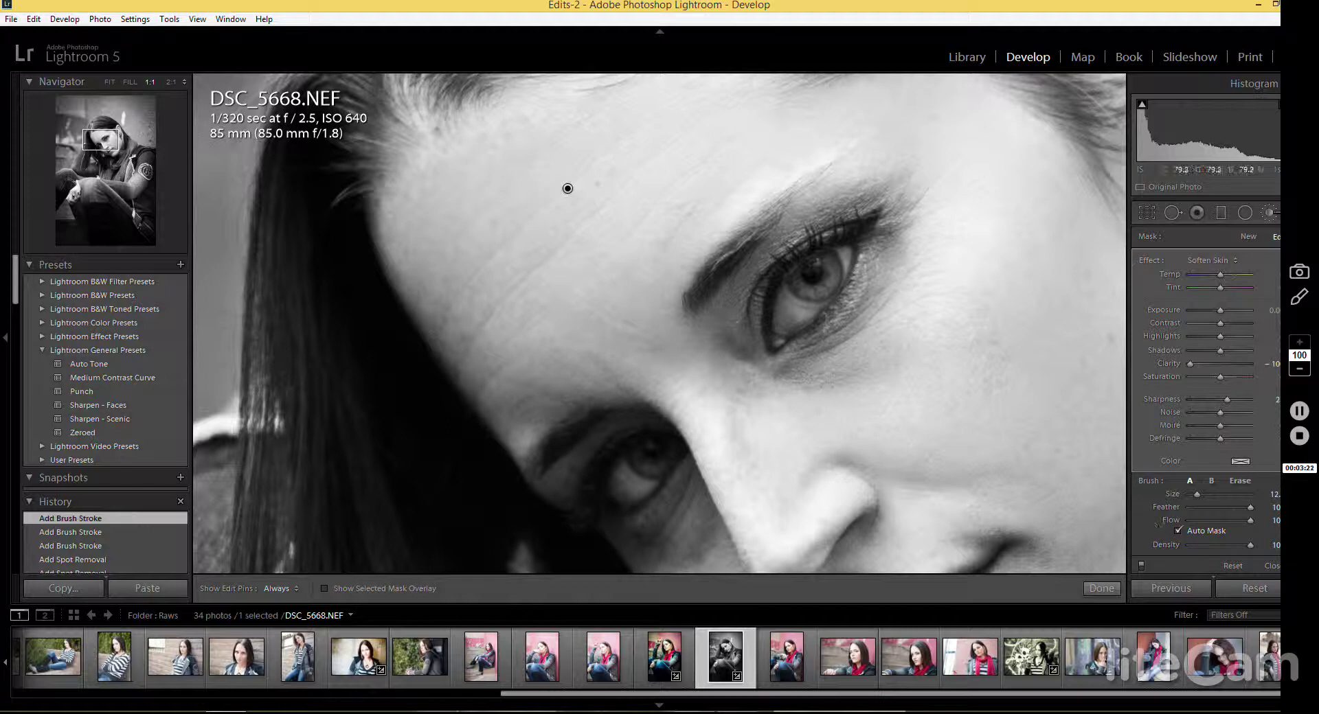
left_click(1269, 212)
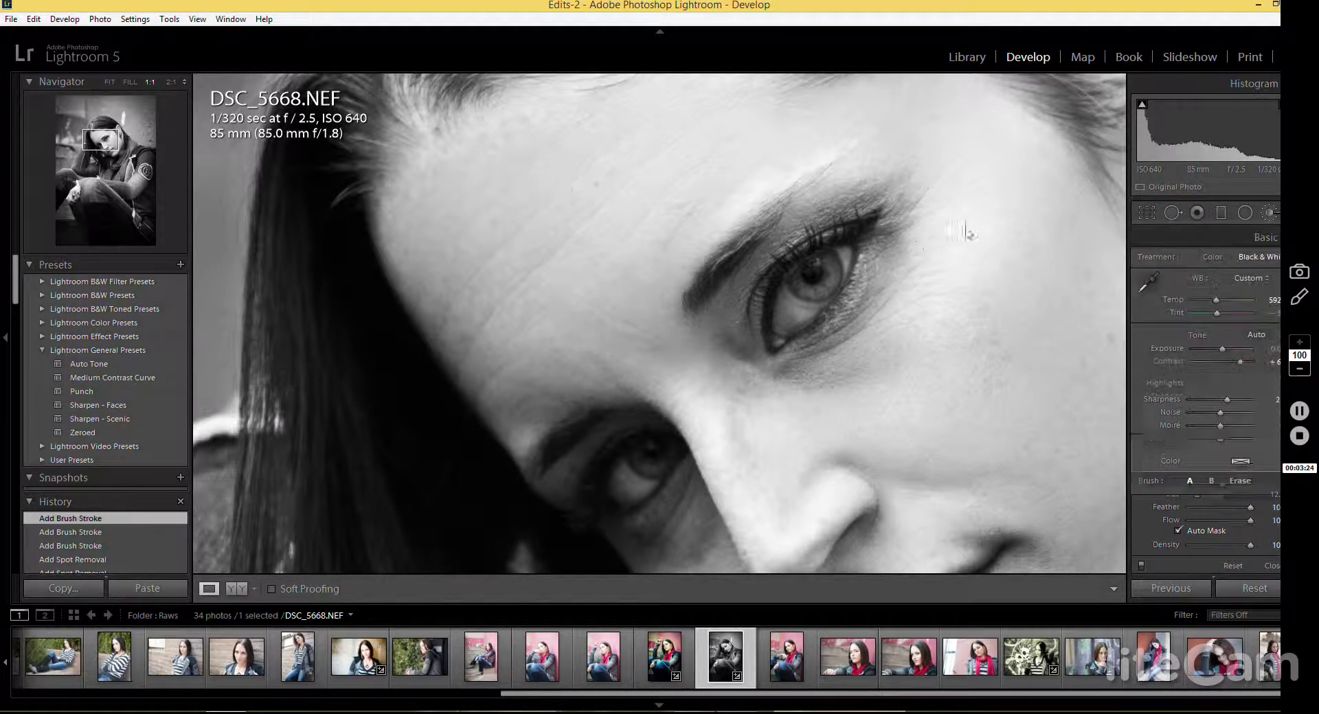
Step: Brush Soften Skin over the lower face, covering the cheeks and the skin around the mouth, and check the coverage with the mask overlay
mouse_move(998, 259)
left_mouse_down()
mouse_move(827, 118)
mouse_move(811, 62)
left_mouse_up()
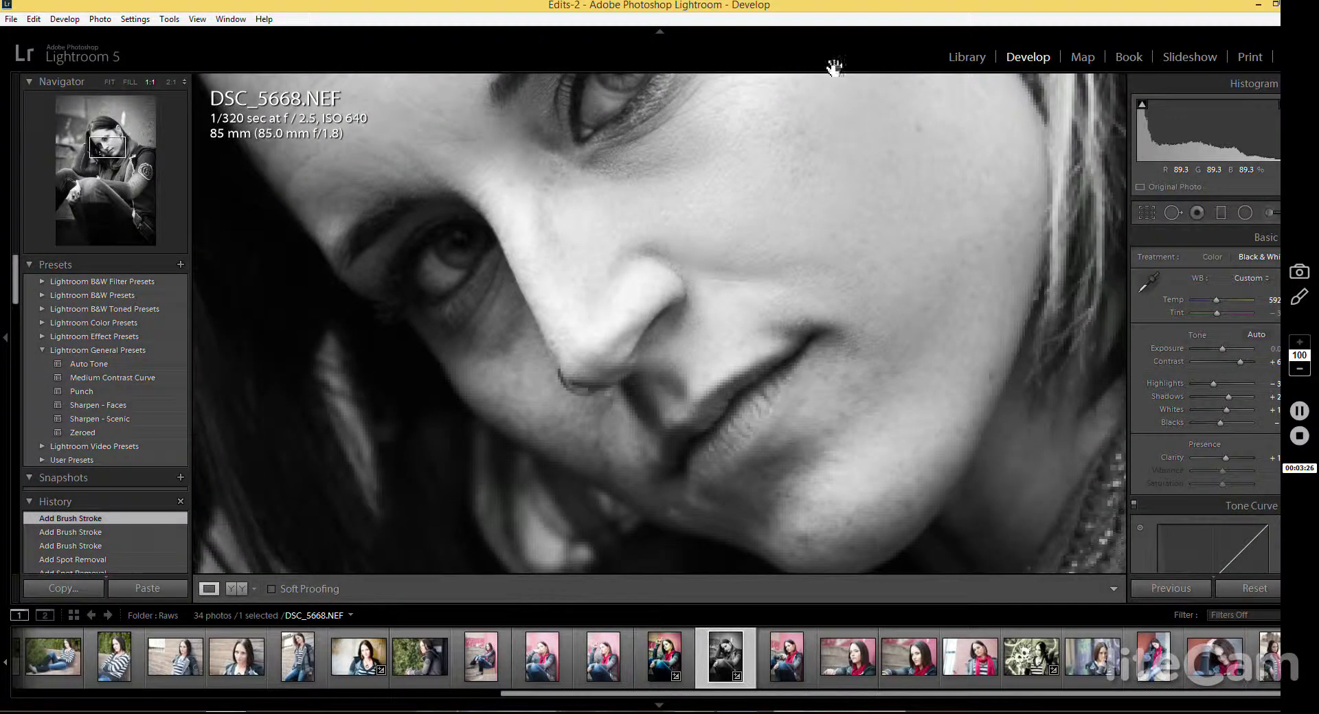
left_click(1270, 213)
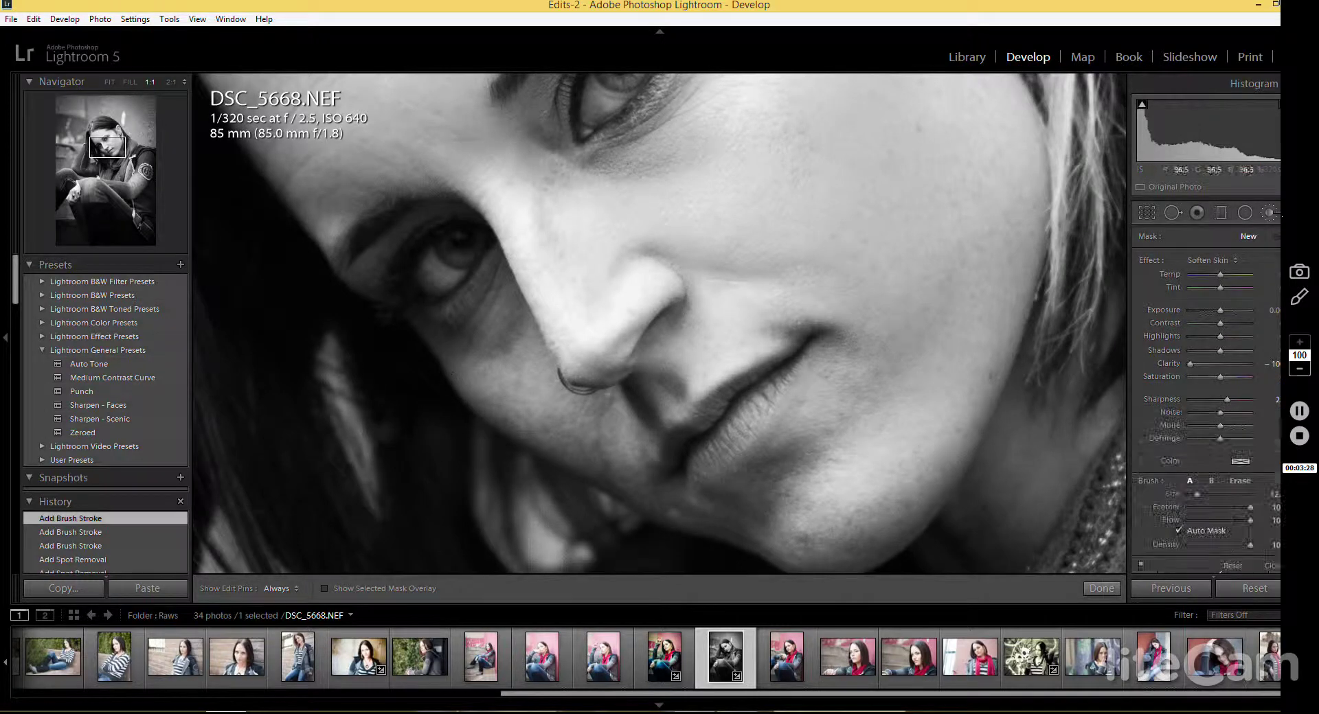
key("h")
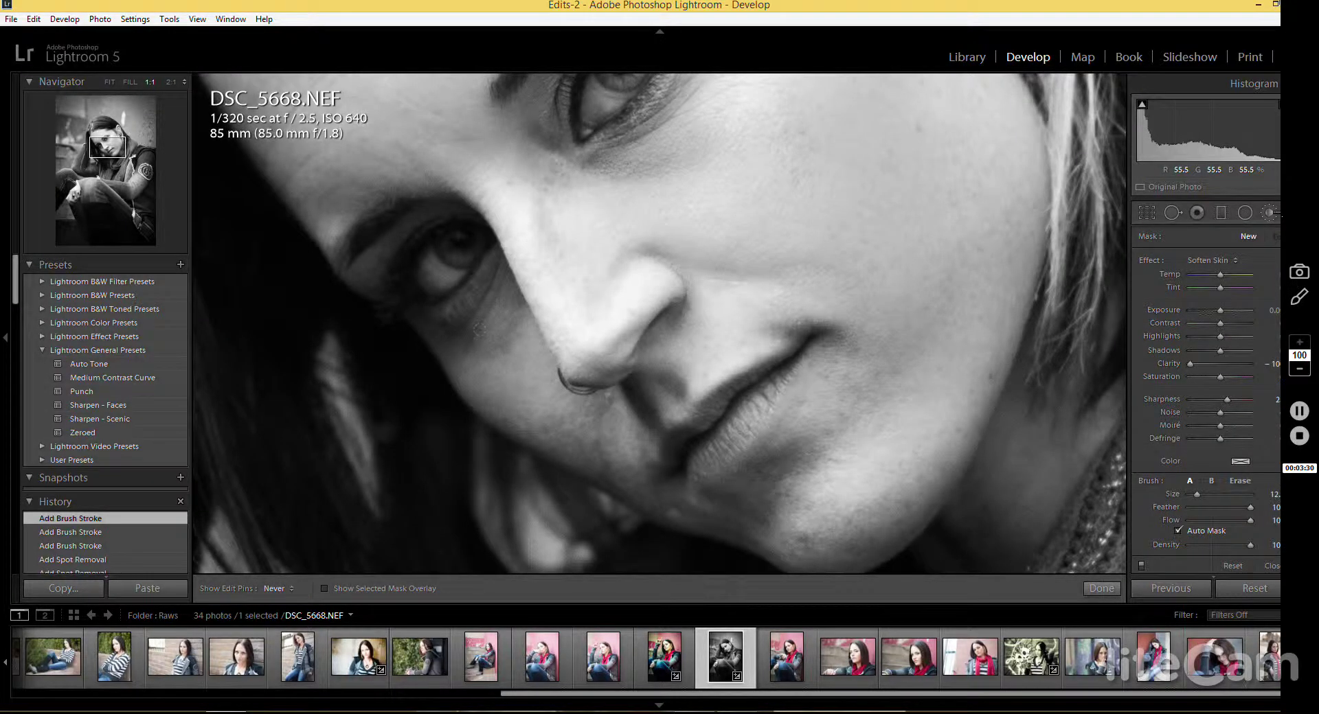
left_click_drag(628, 441, 665, 369)
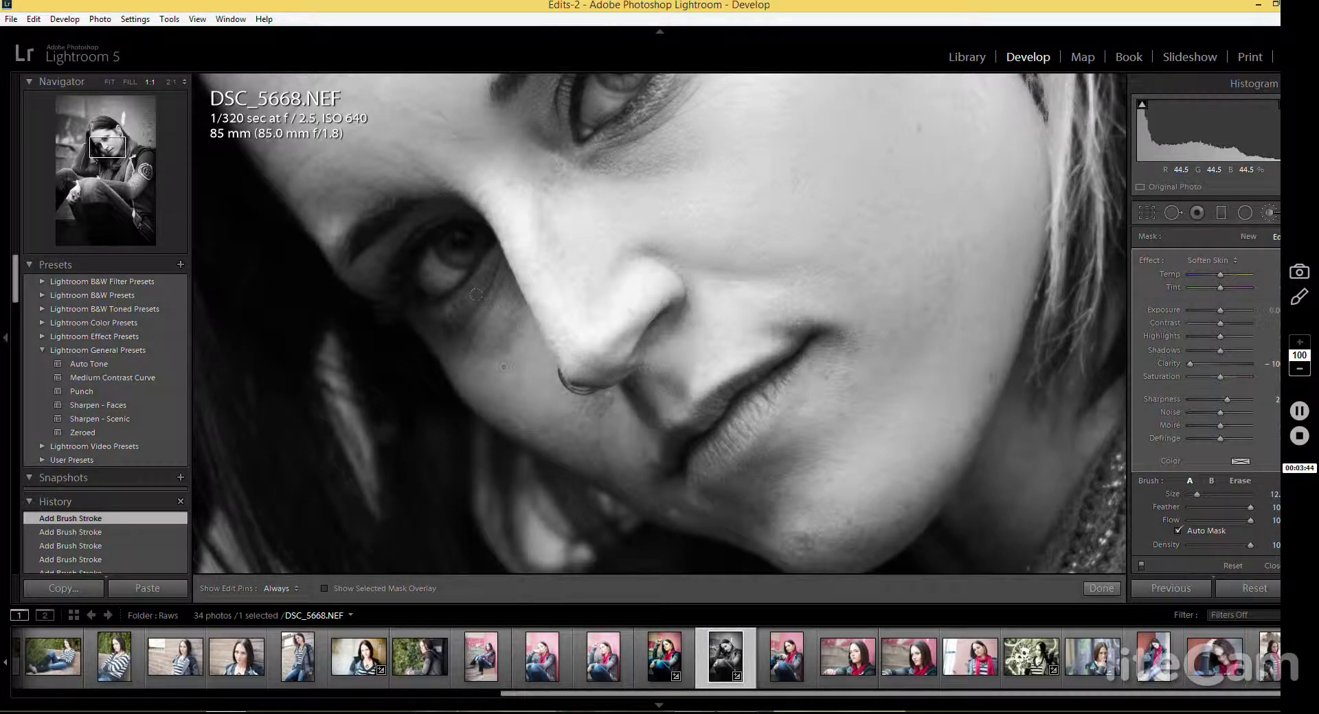
key("o")
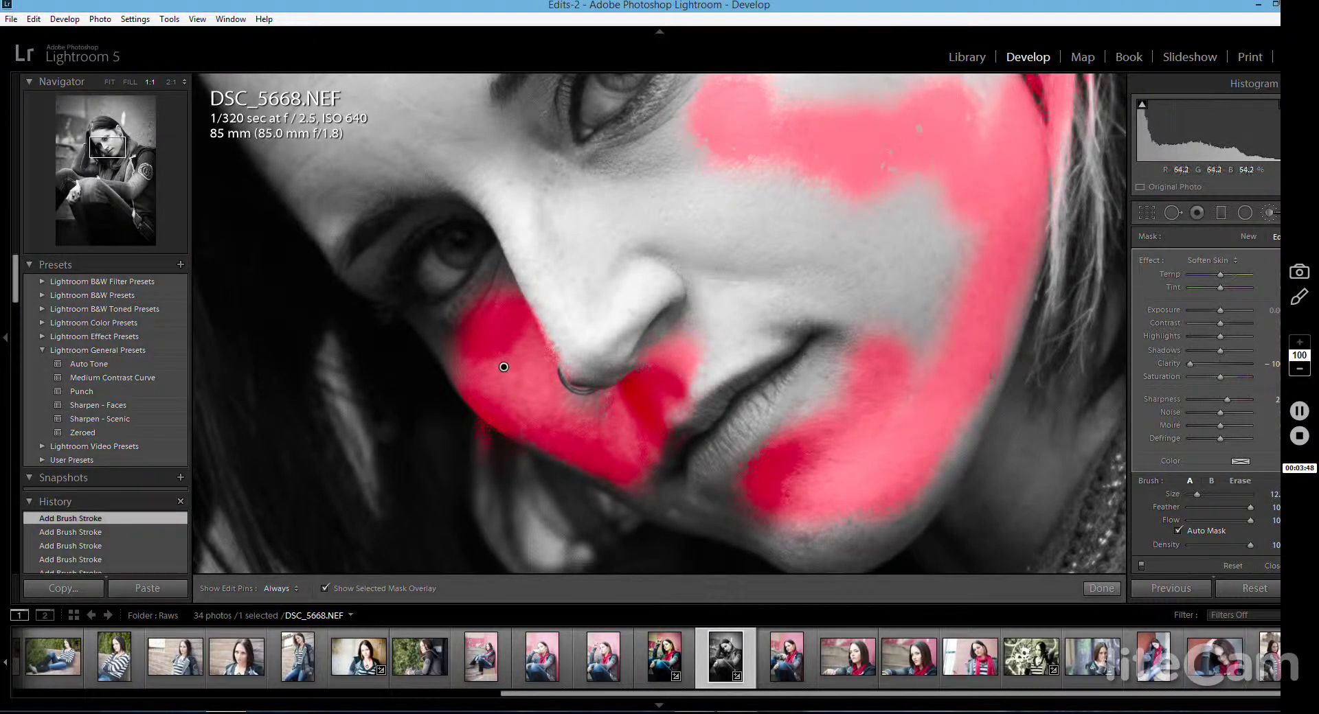
key("o")
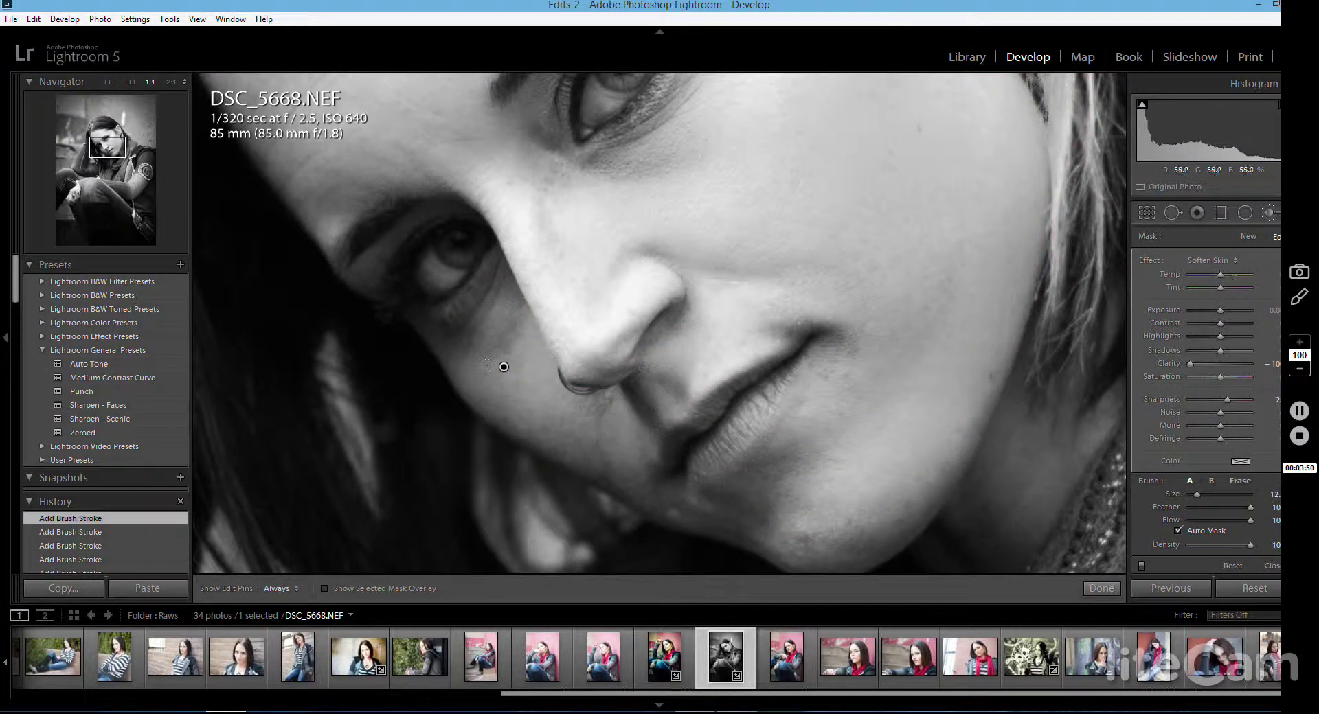
left_click(1274, 208)
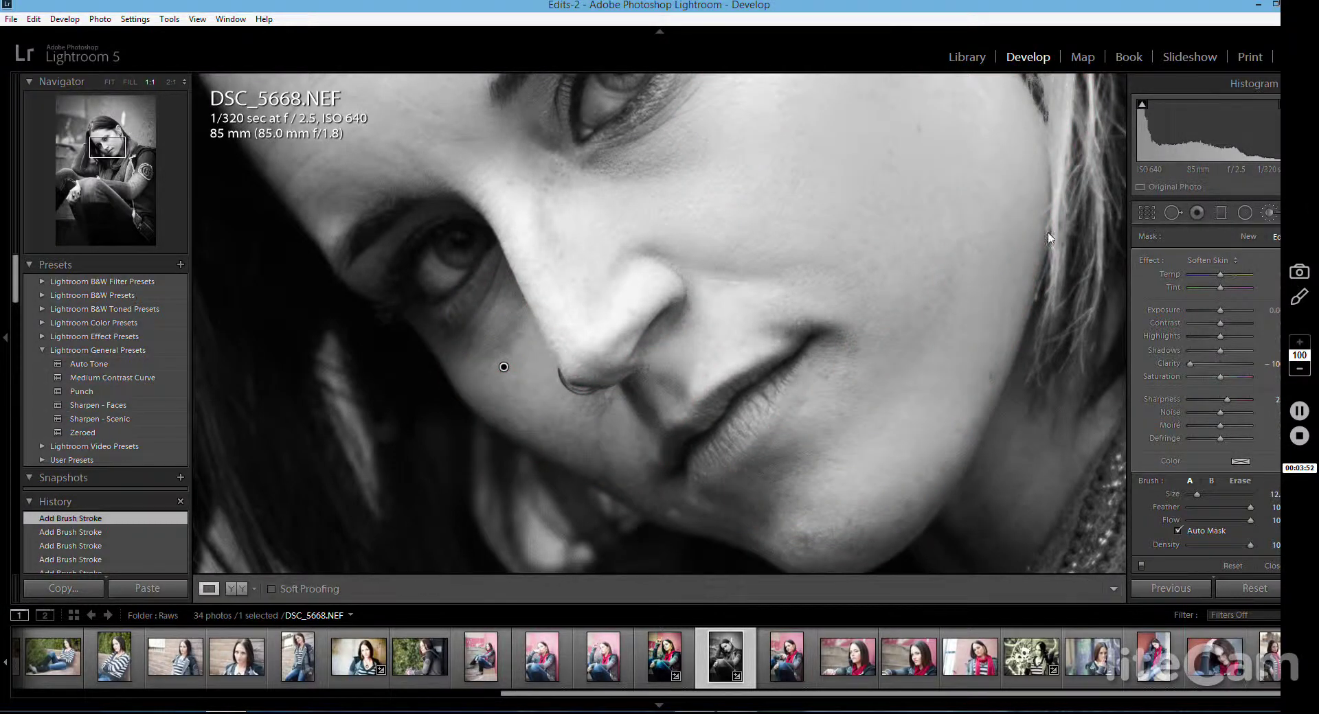
left_click(901, 225)
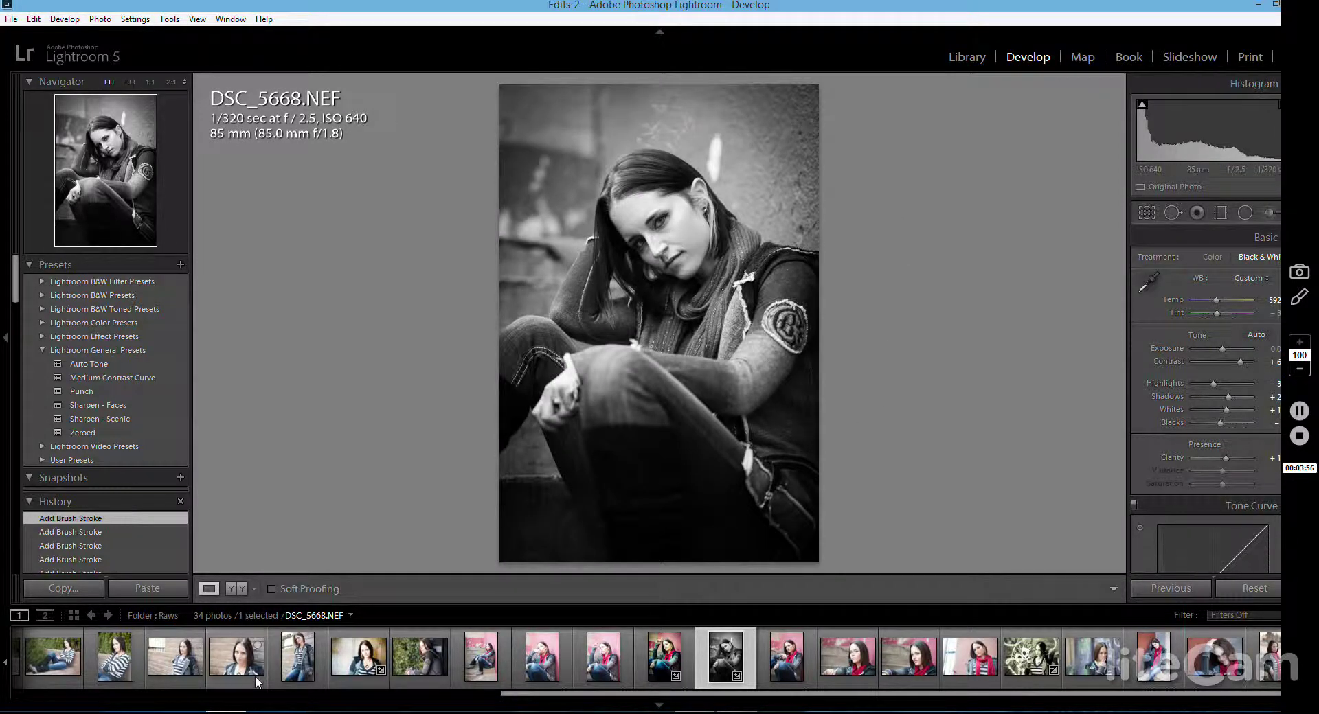
Step: Compare the edit side by side with the original, previewing it in color before returning to black and white
left_click(237, 589)
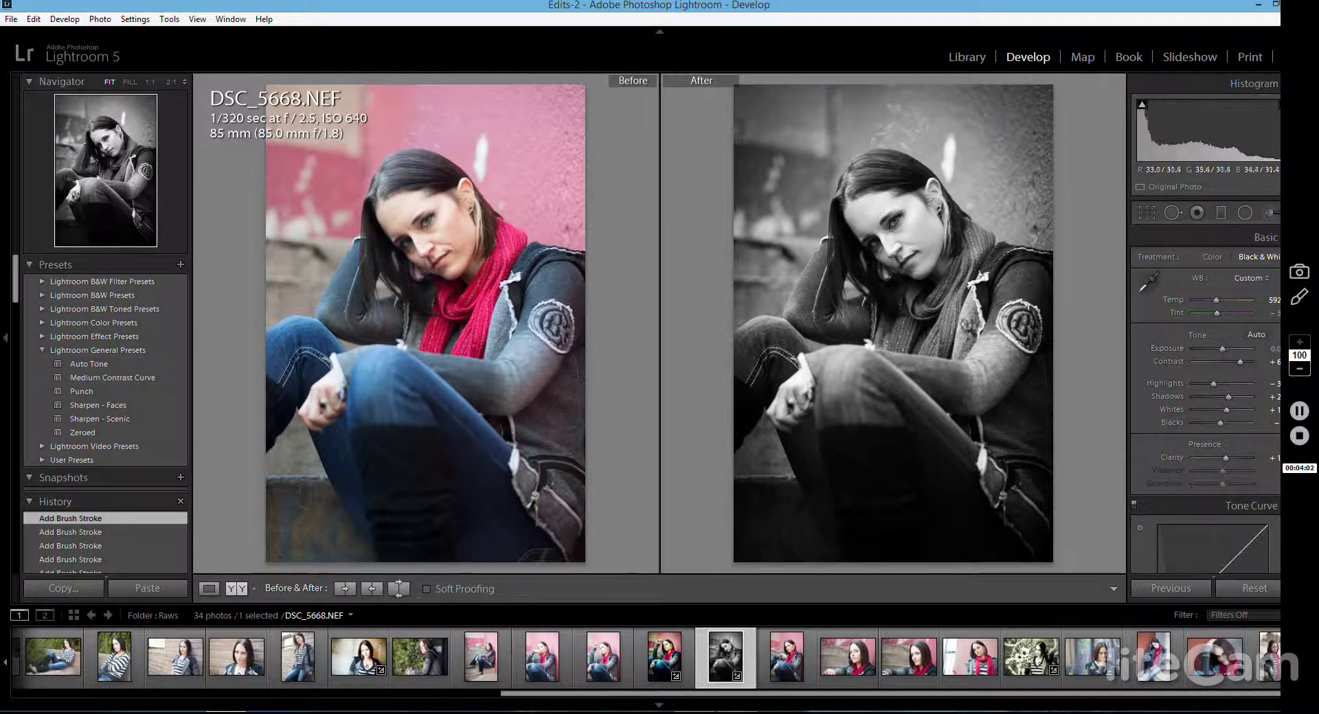
left_click(1207, 259)
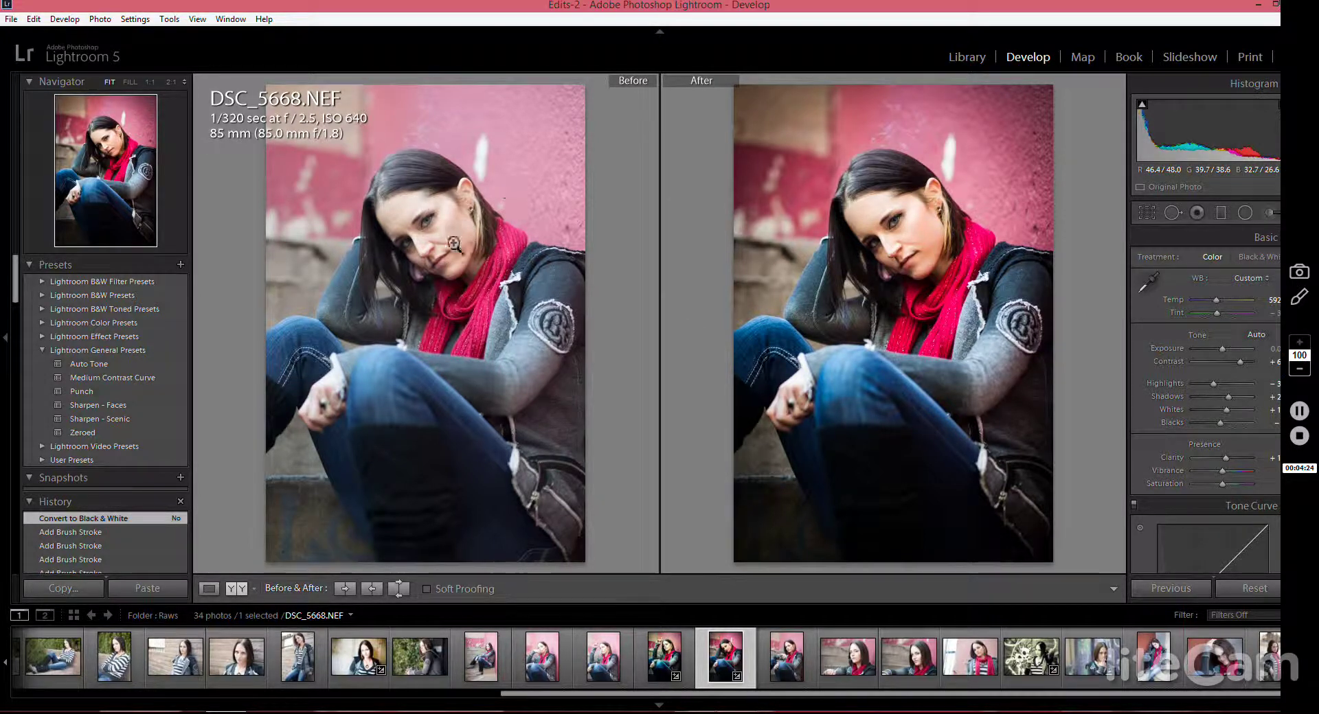
left_click(1254, 256)
Step: Tint the split toning highlights blue with a hue of 235 and a saturation of 7
scroll(1239, 341, "down", 15)
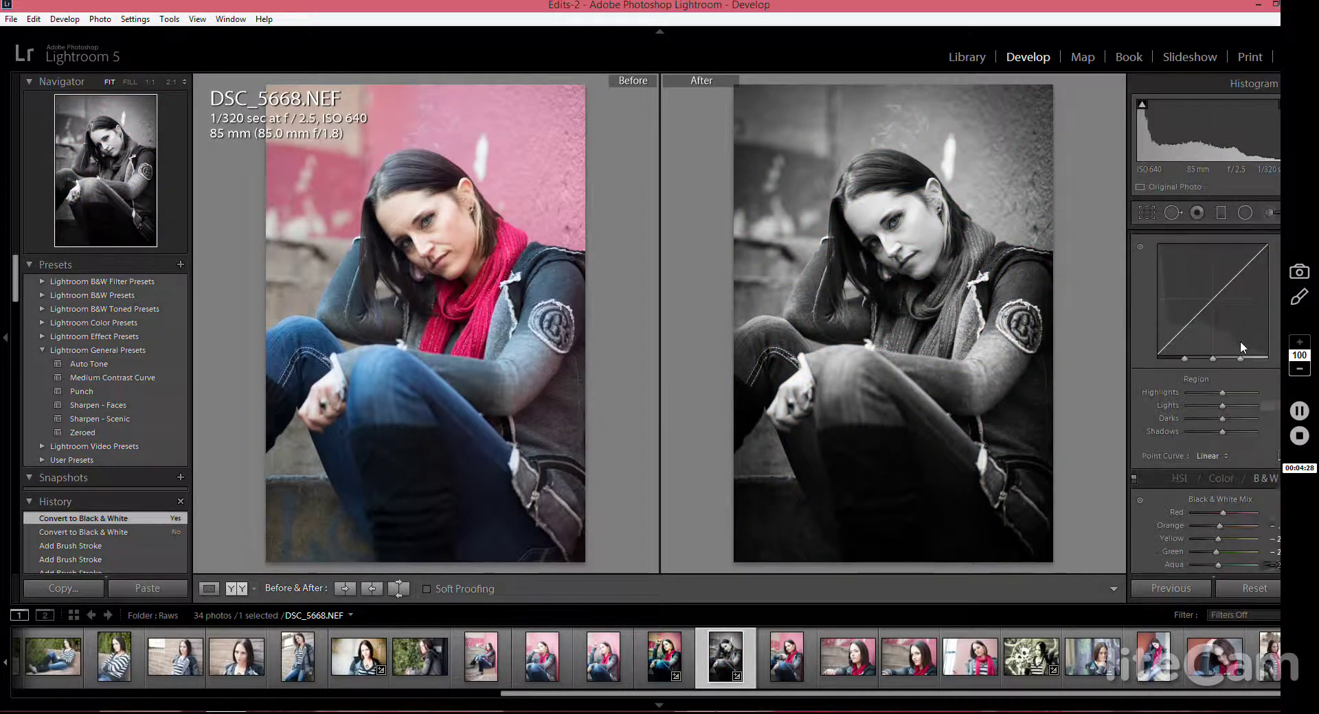
scroll(1242, 302, "up", 4)
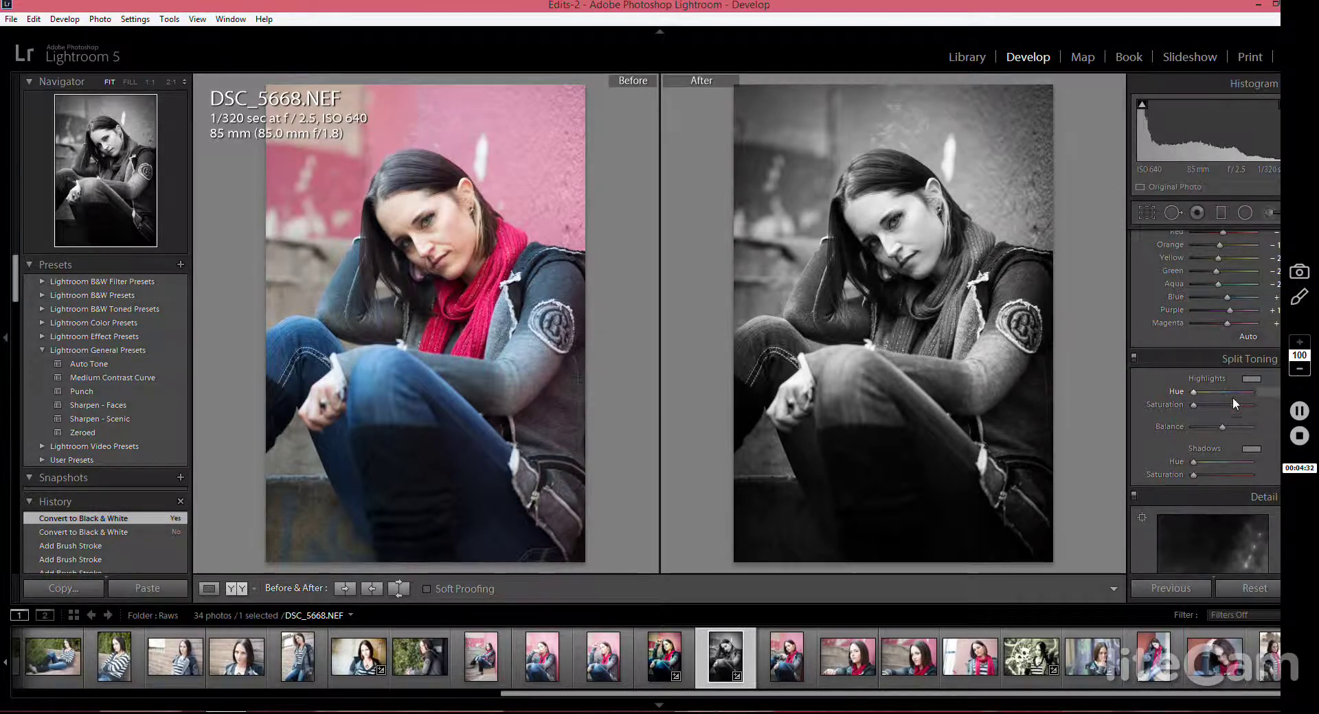
left_click(1249, 380)
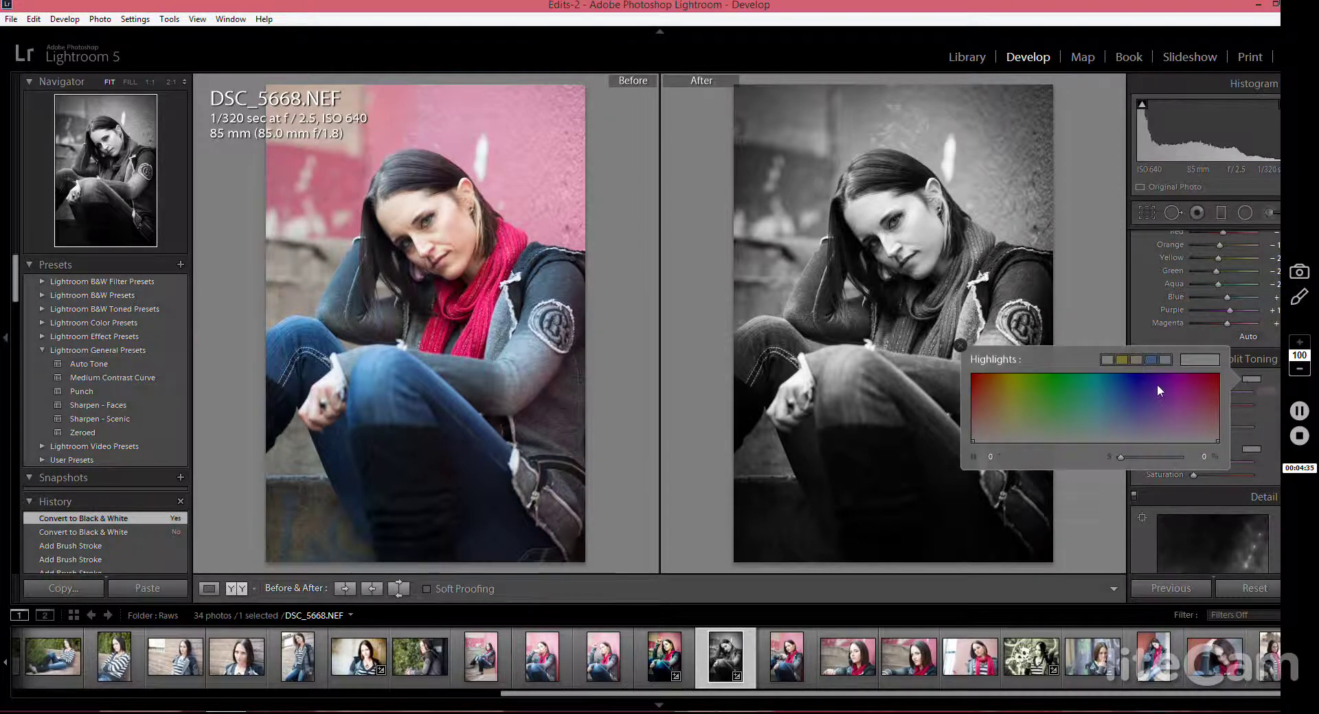
left_click(1132, 394)
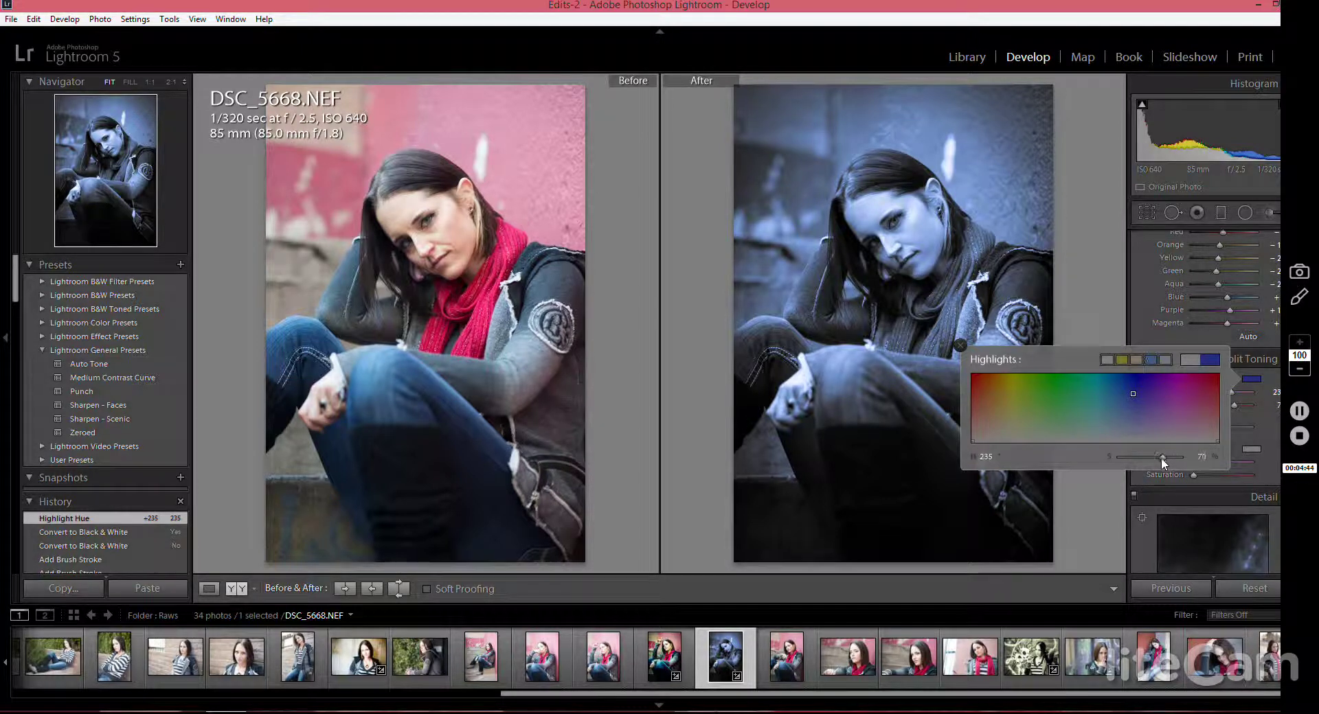
left_click_drag(1163, 457, 1124, 476)
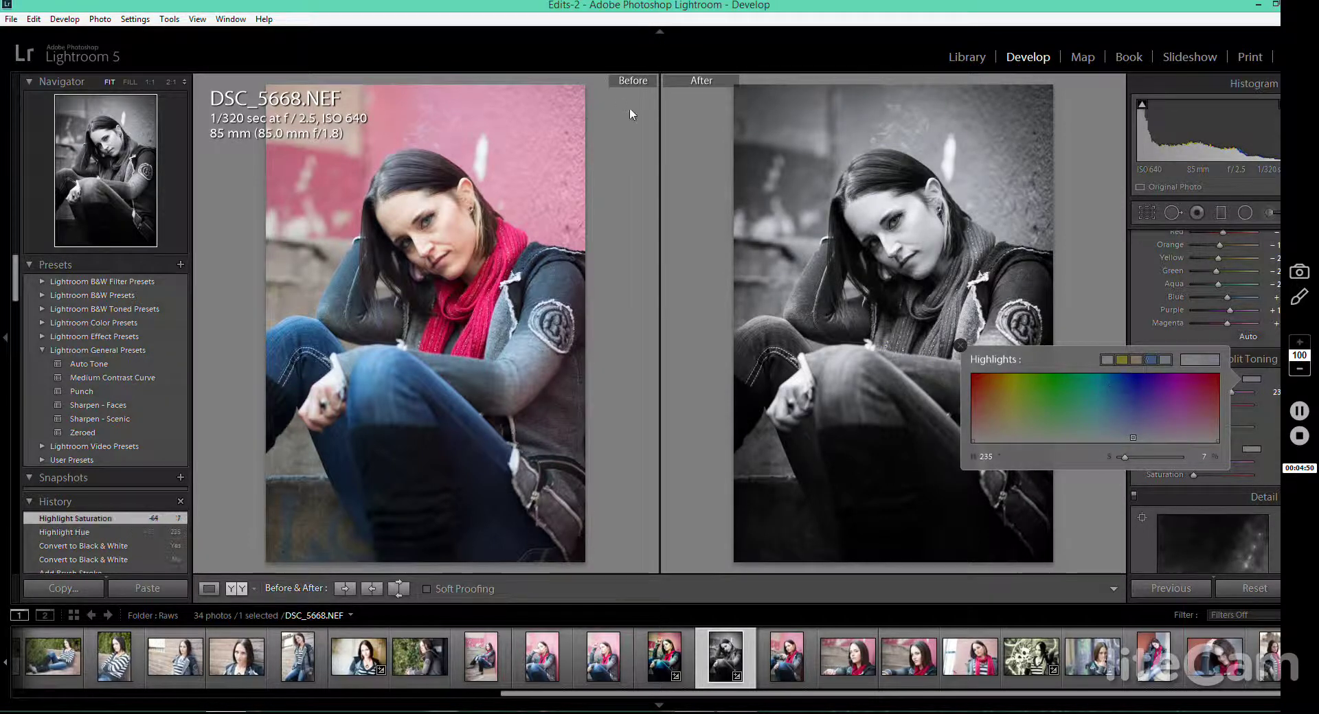
left_click(1250, 380)
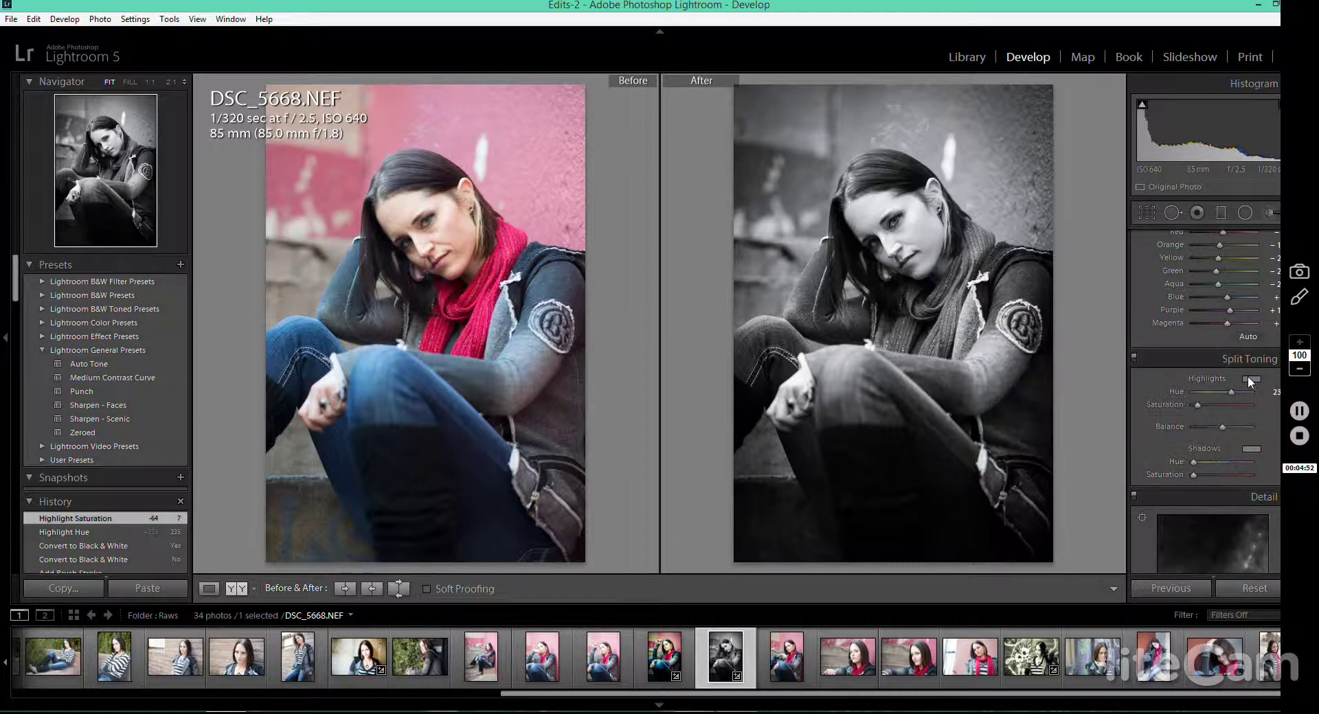
Step: Tint the split toning shadows green with a hue of 91 and a saturation of 7
left_click(1251, 450)
left_click(1040, 449)
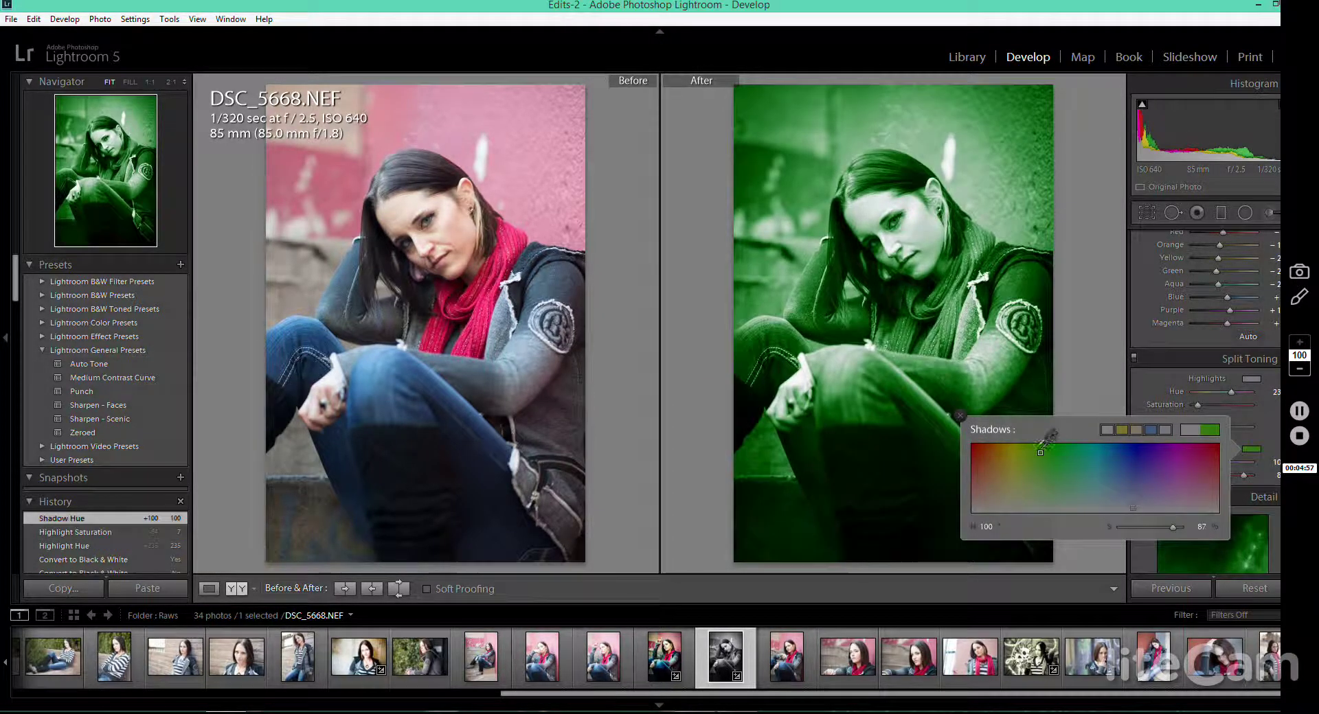
left_click(1034, 448)
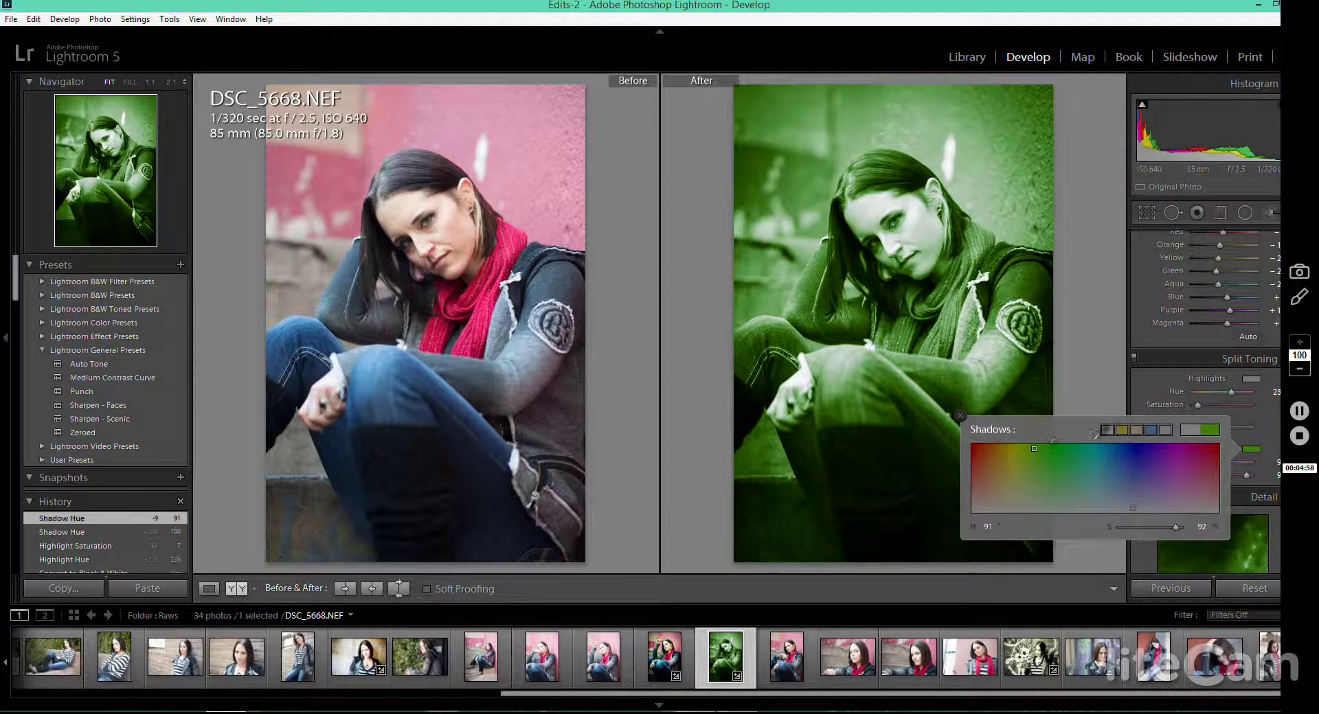
left_click_drag(1178, 526, 1132, 534)
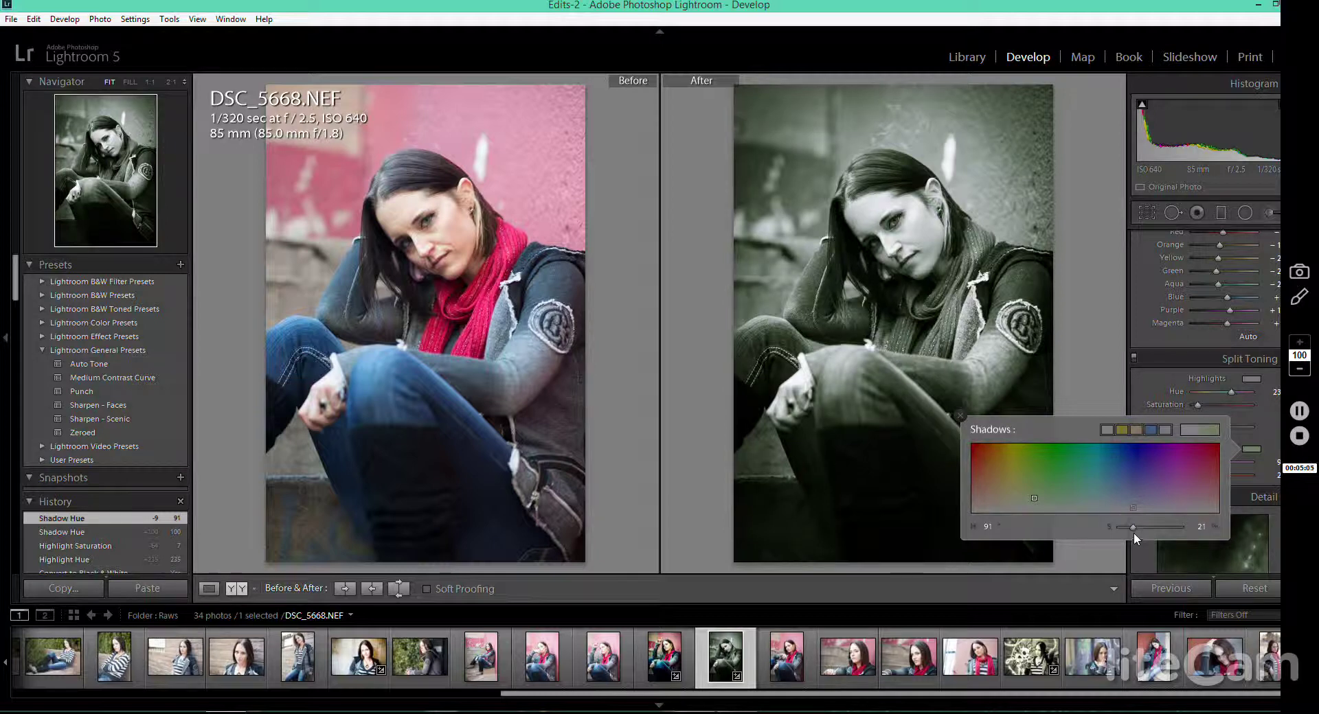
left_click_drag(1135, 534, 1134, 534)
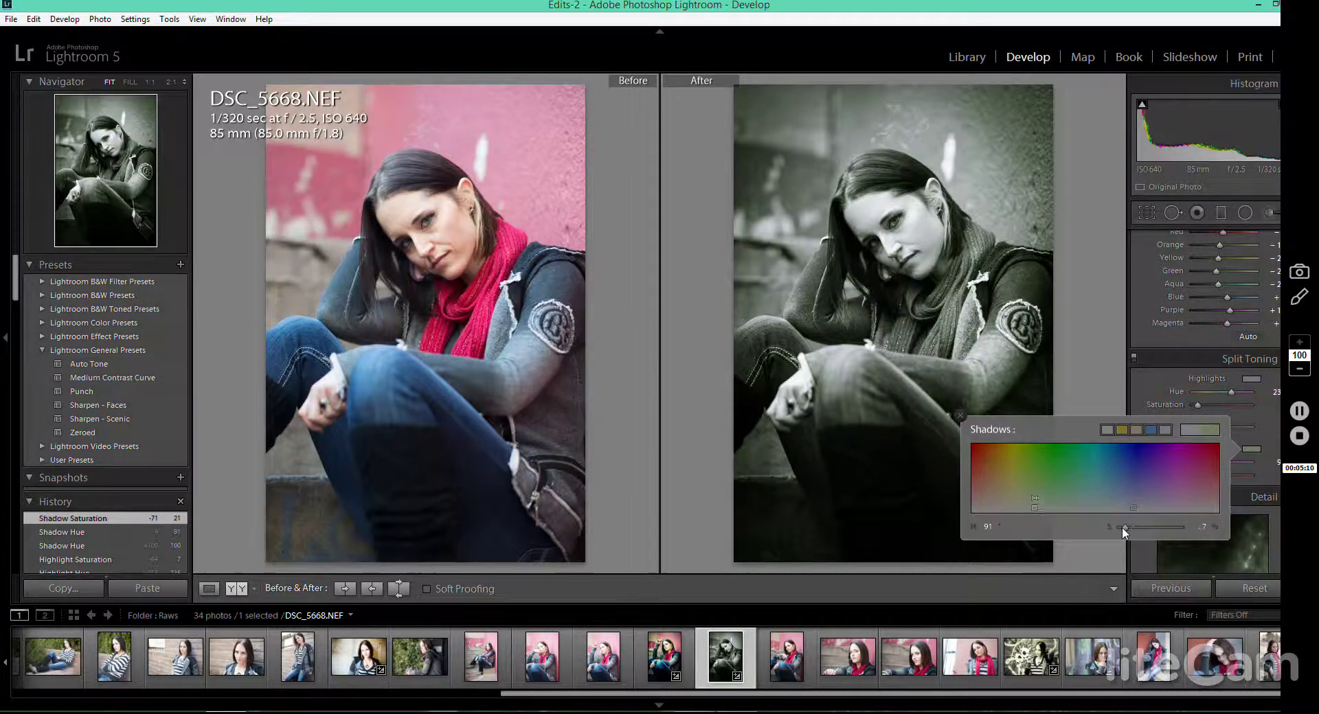
left_click_drag(1123, 527, 1123, 527)
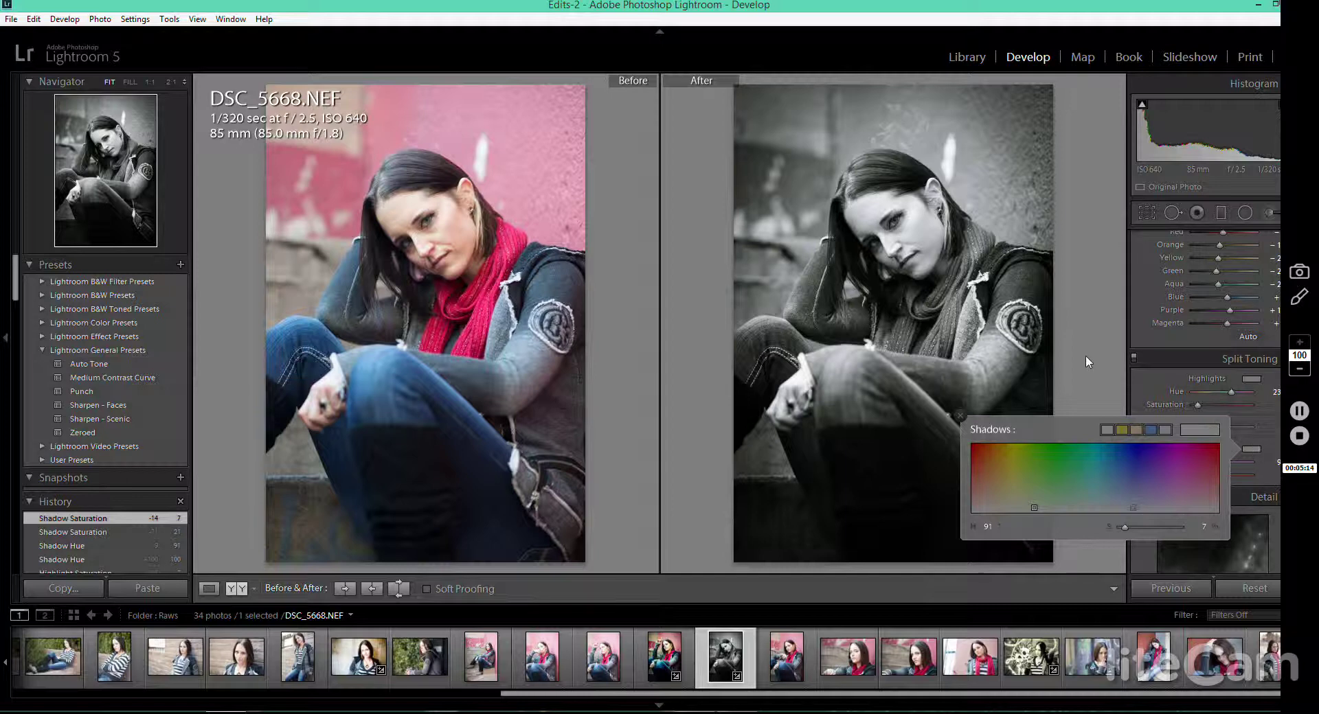
left_click(961, 416)
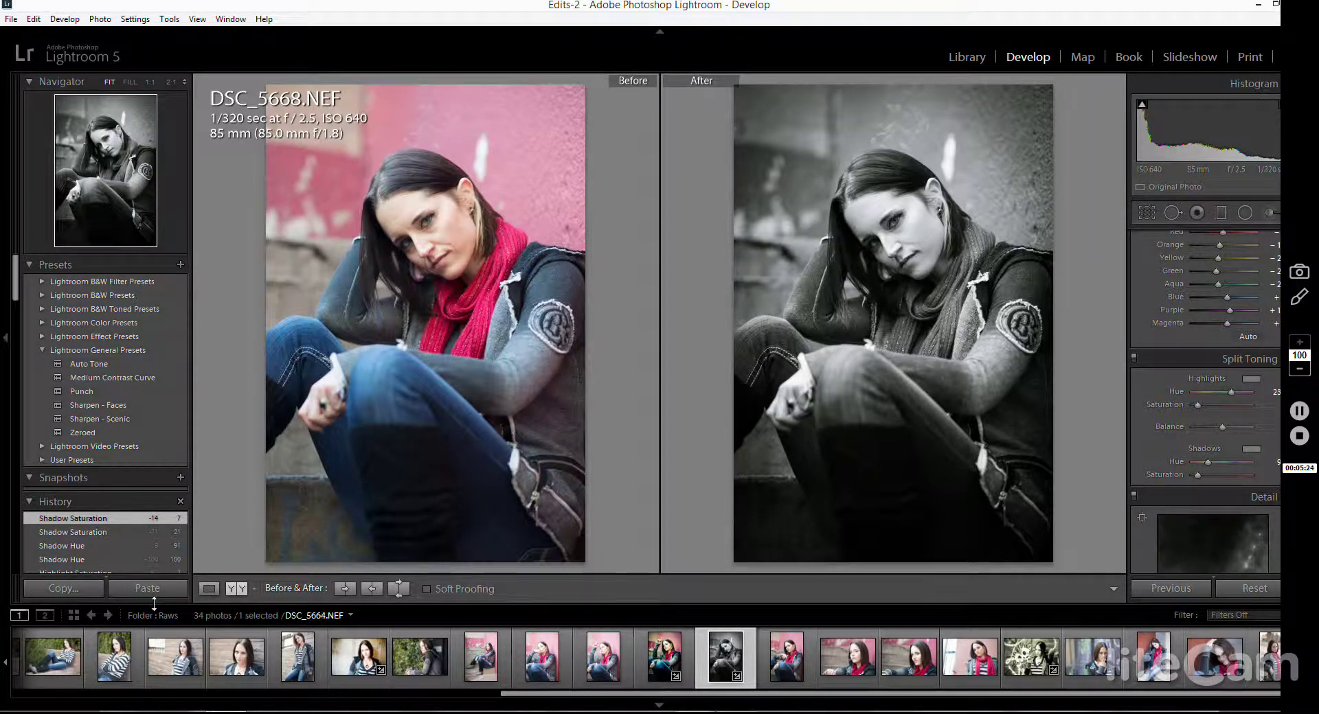
Step: Open photo DSC_5620.NEF, reset all its develop settings and show it in the single-image view
left_click(367, 668)
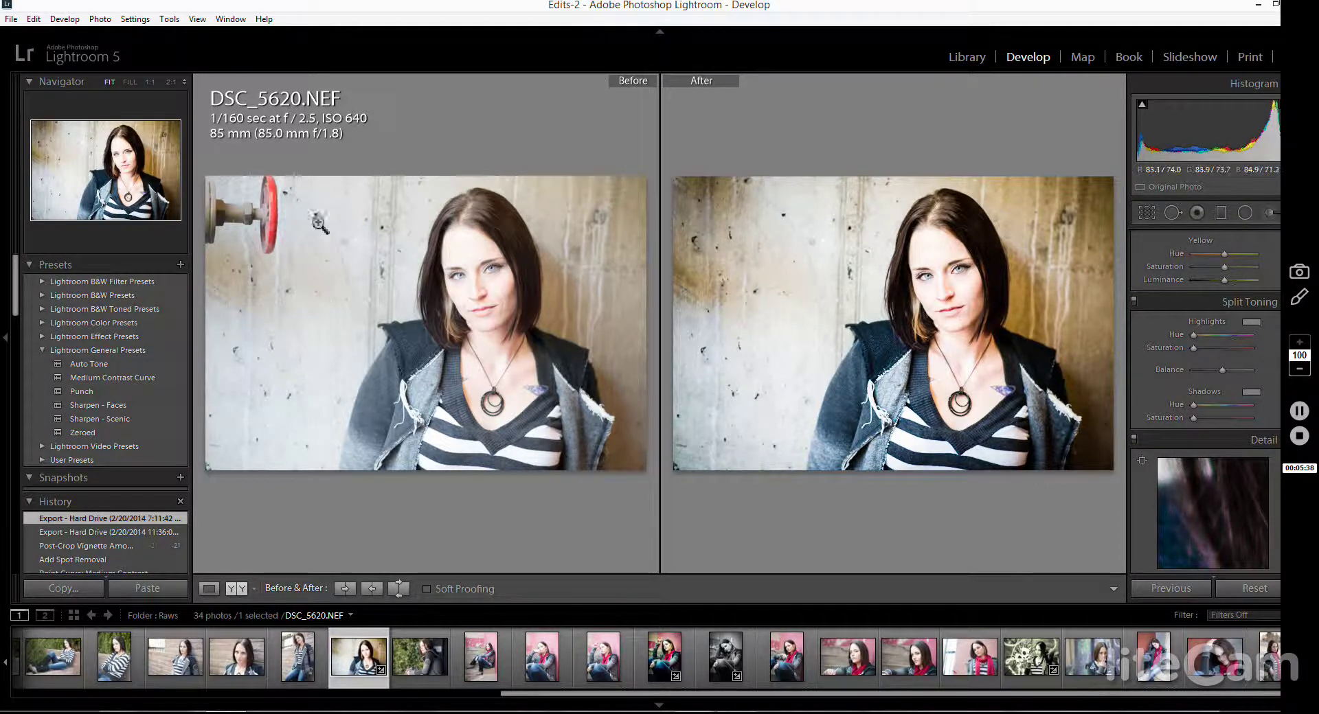
left_click(1254, 588)
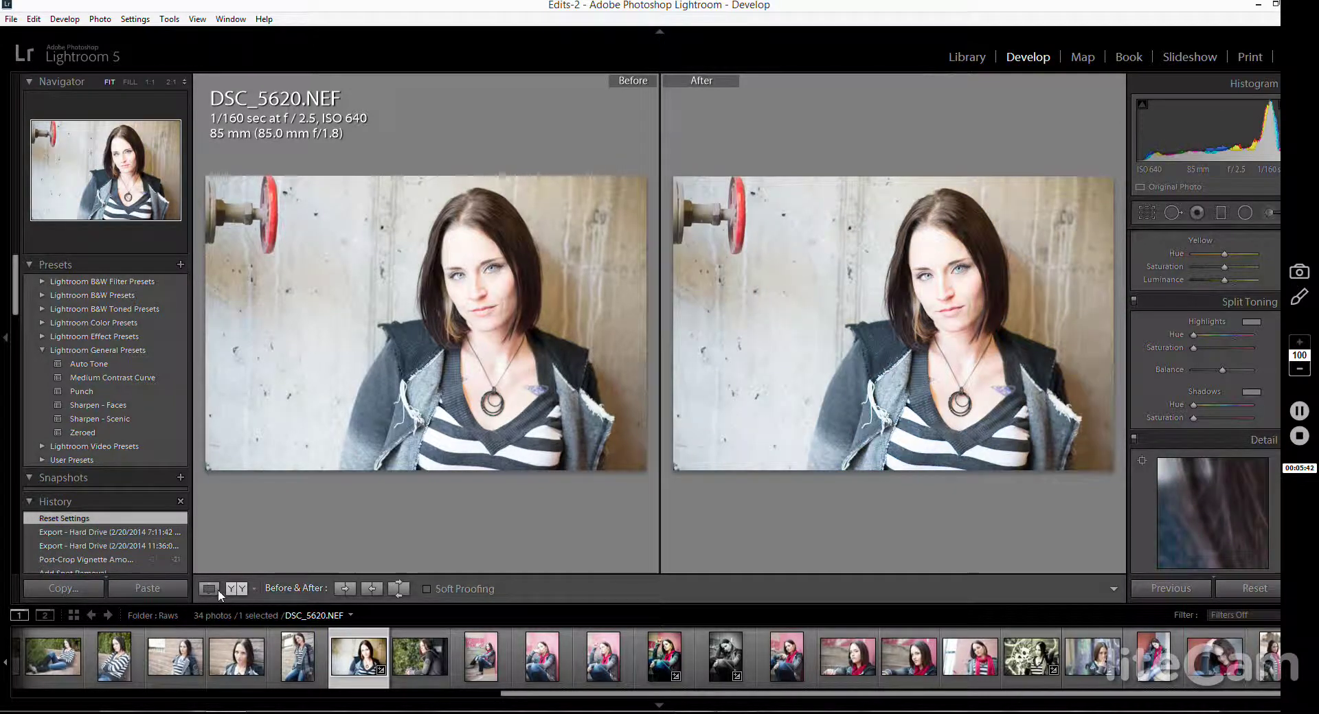
left_click(210, 589)
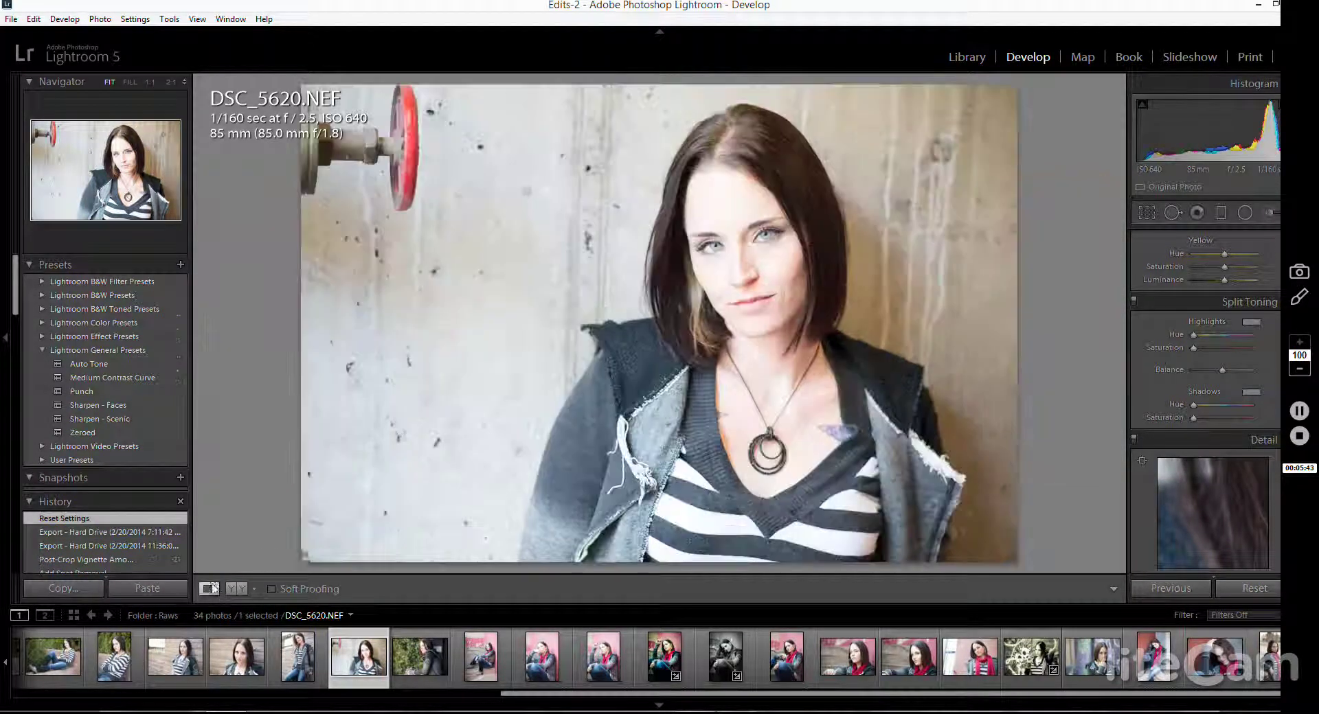
Step: Remove the red valve and its pipe from the concrete wall with an enlarged Spot Removal brush
left_click(1171, 213)
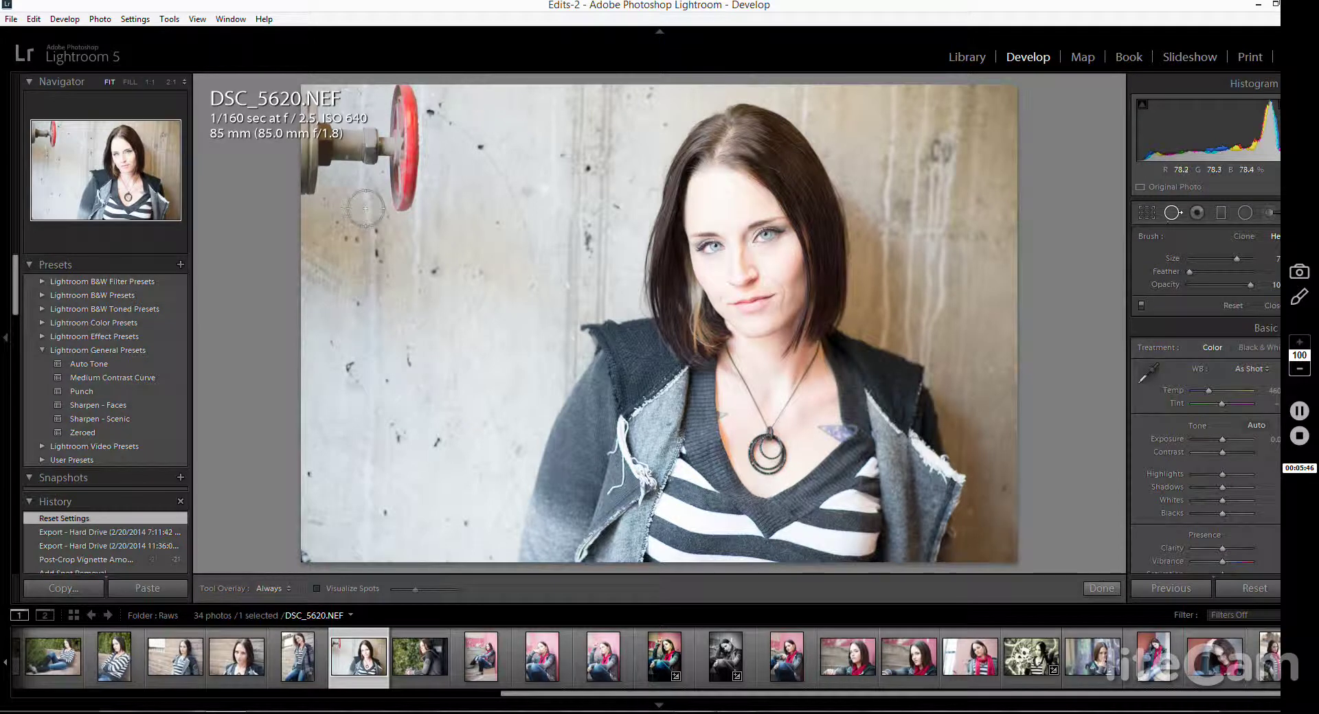
scroll(367, 204, "up", 2)
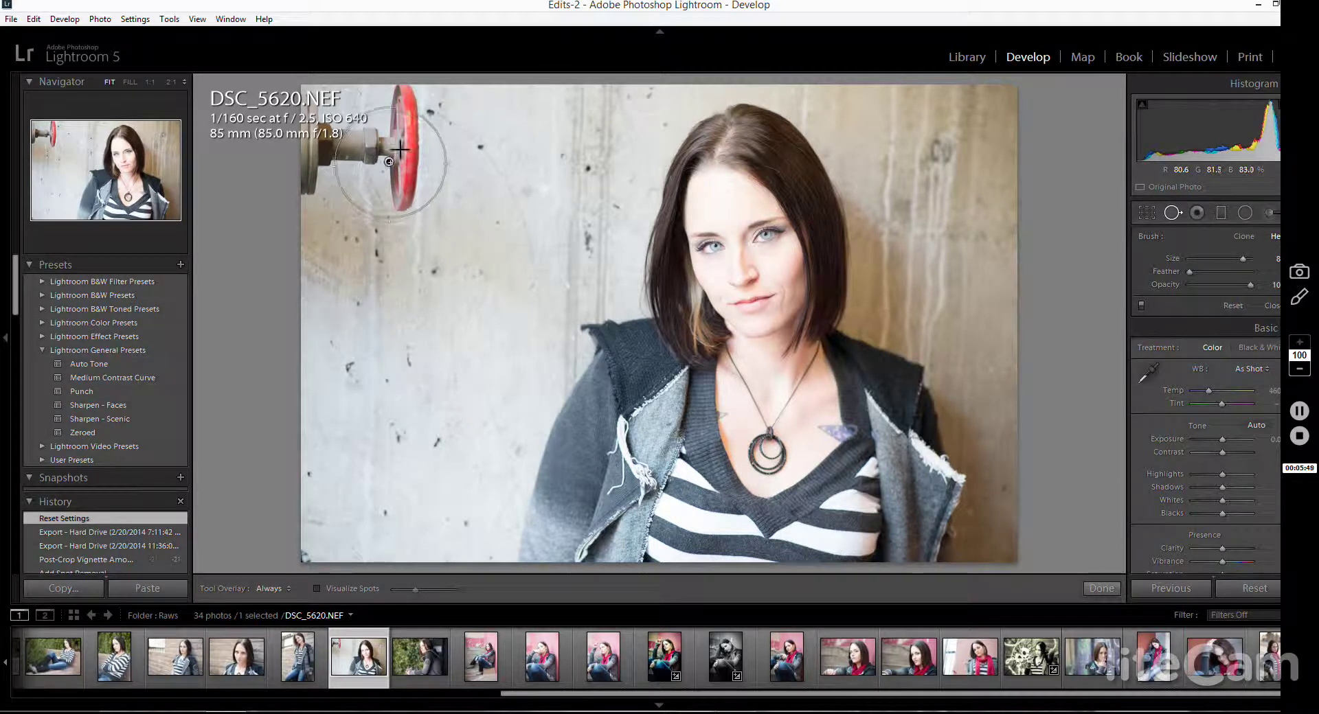
mouse_move(405, 154)
left_mouse_down()
mouse_move(388, 117)
mouse_move(327, 146)
mouse_move(327, 165)
mouse_move(358, 163)
left_mouse_up()
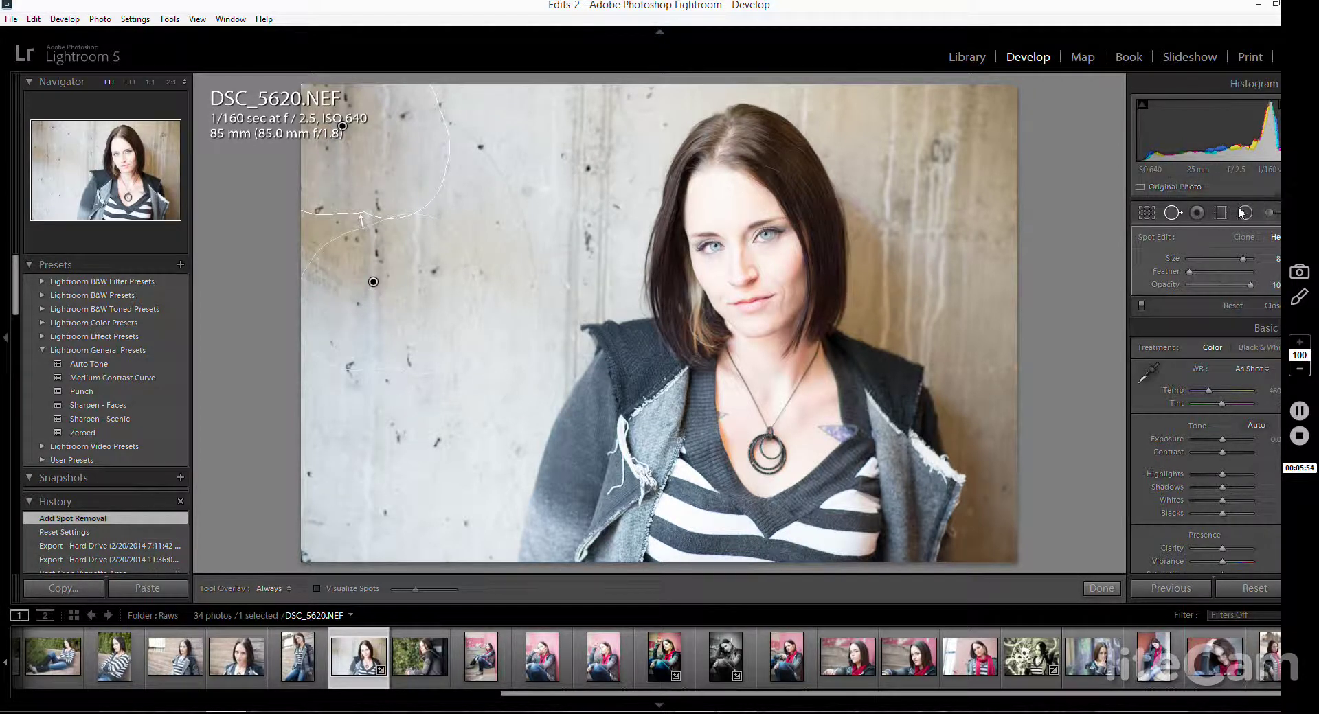
left_click(1174, 213)
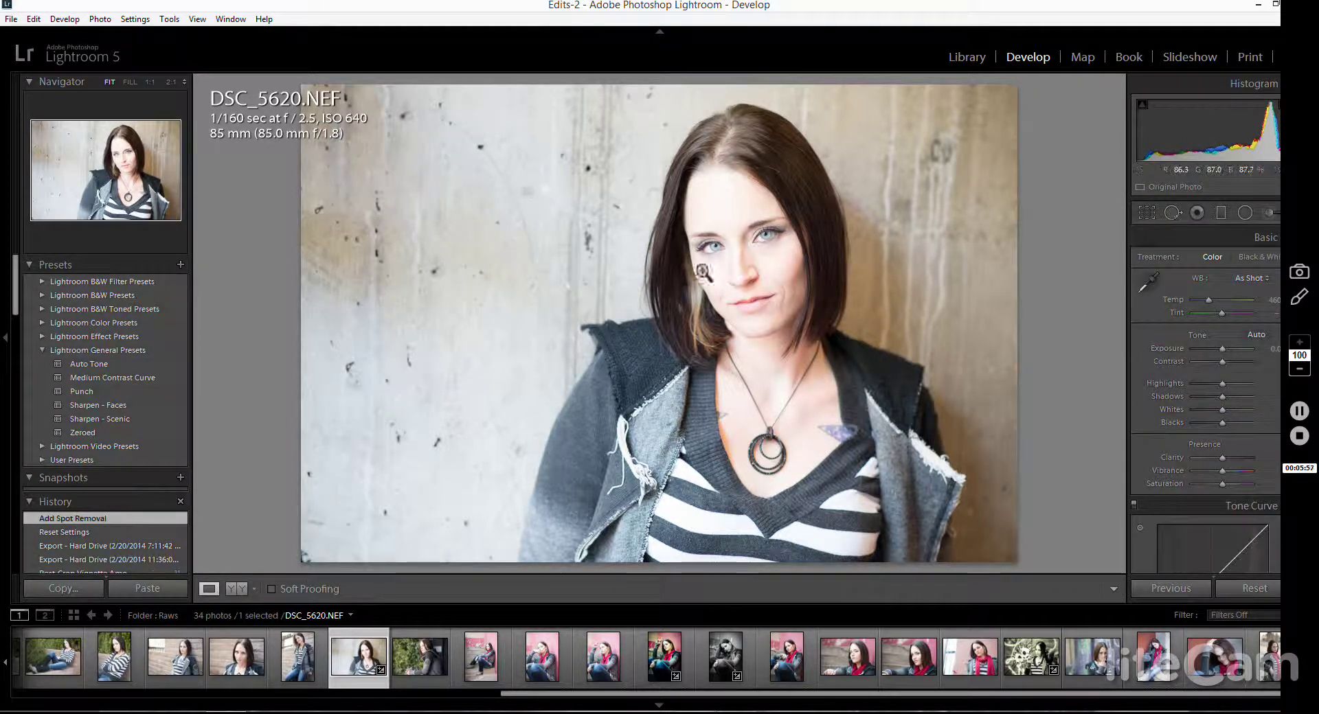
left_click(783, 305)
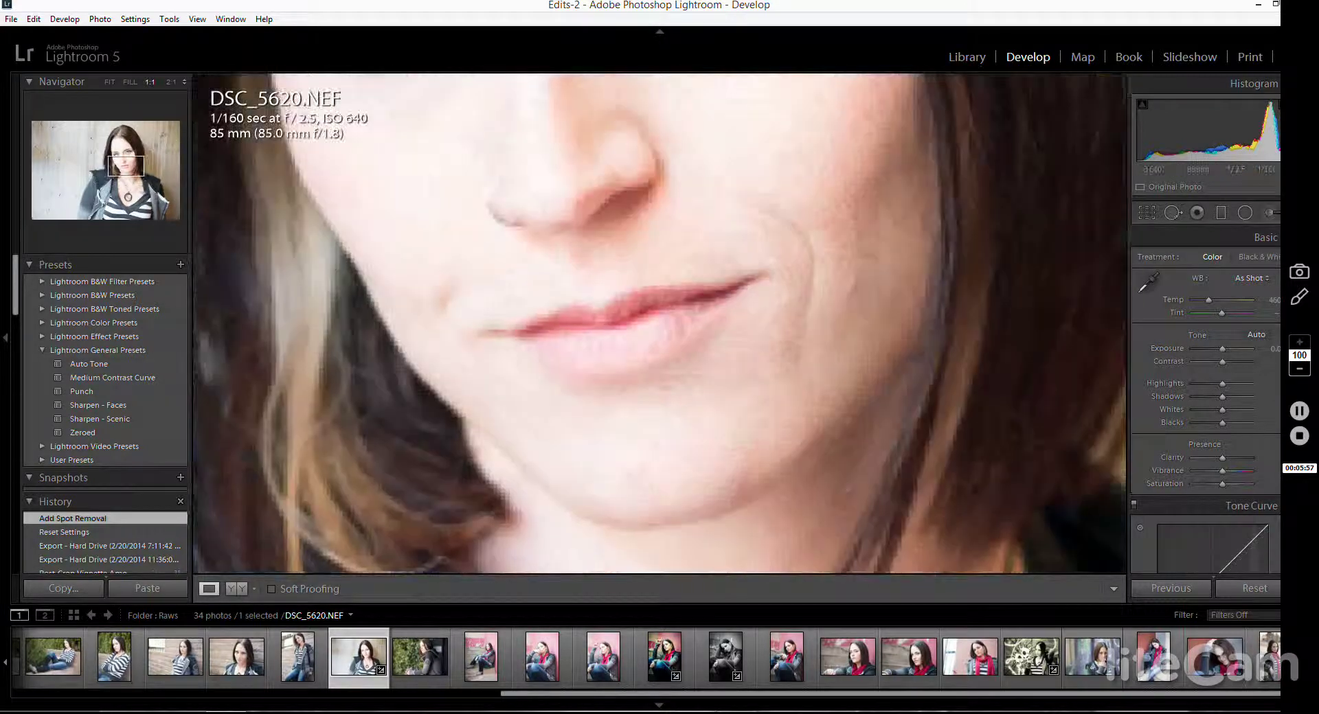
left_click(1177, 216)
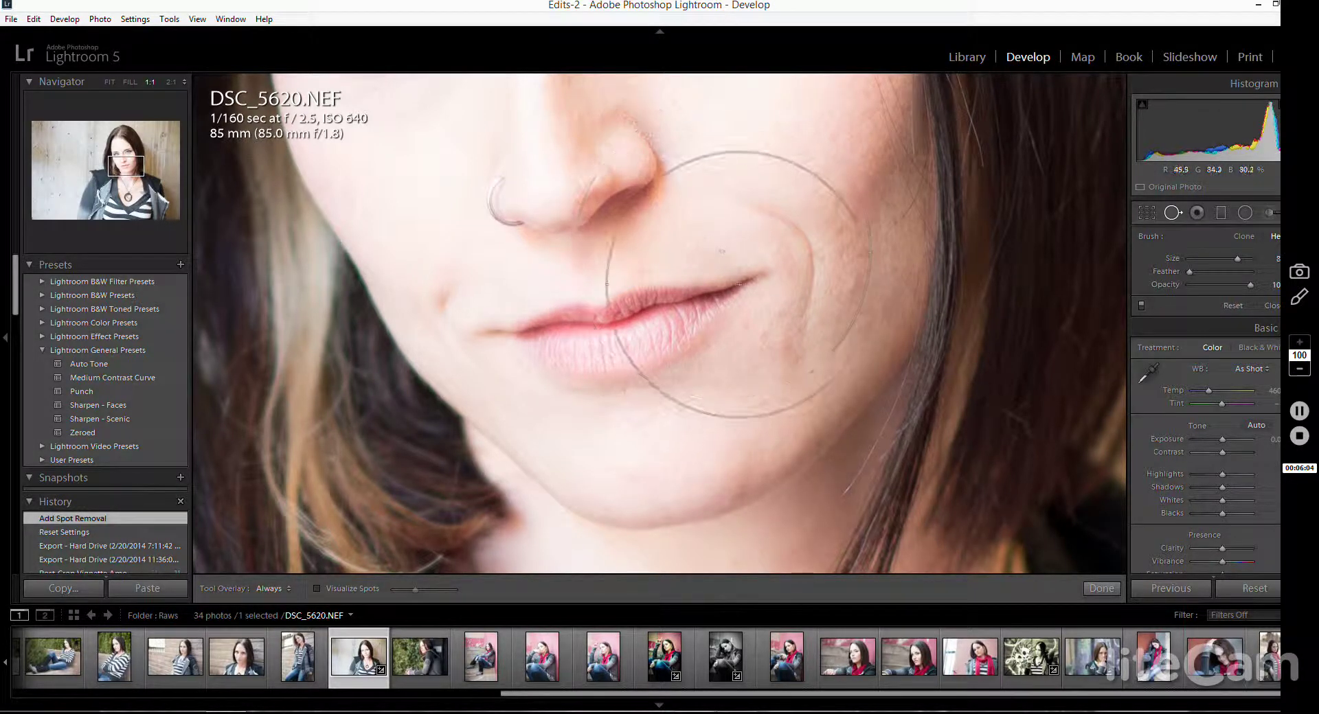
scroll(762, 230, "down", 2)
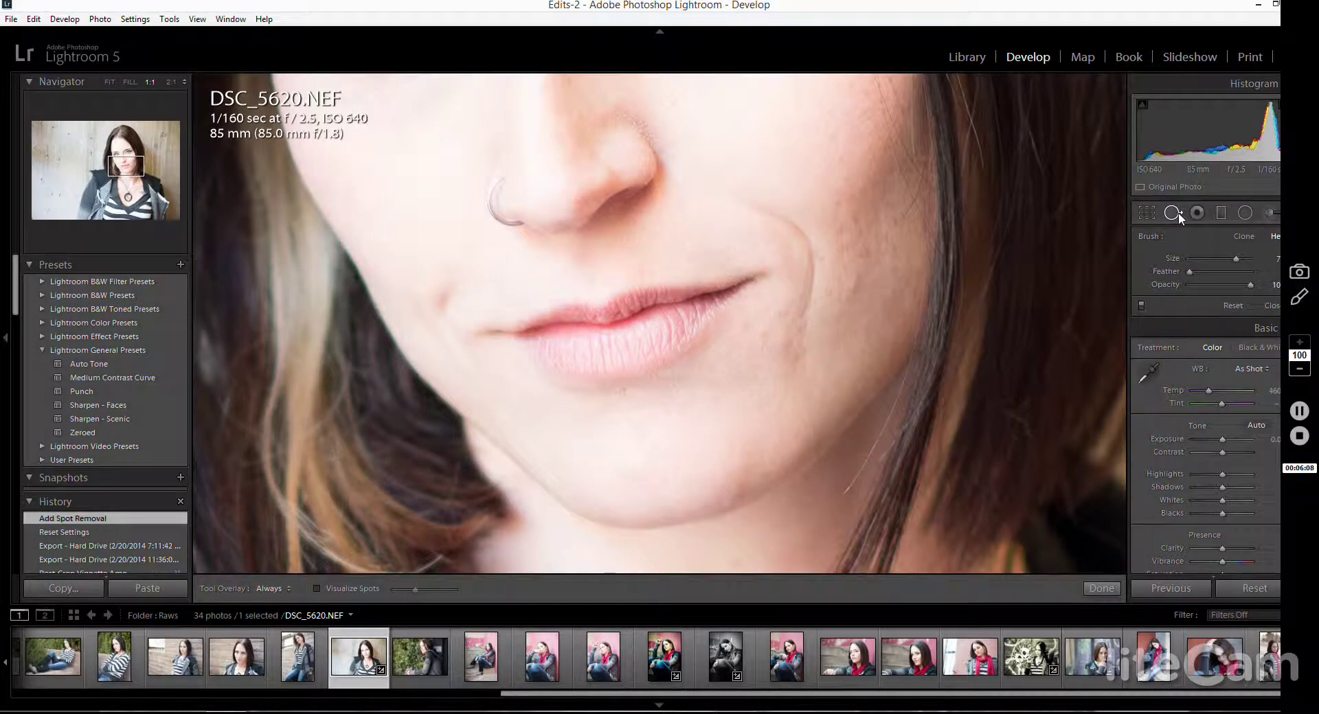
key("q")
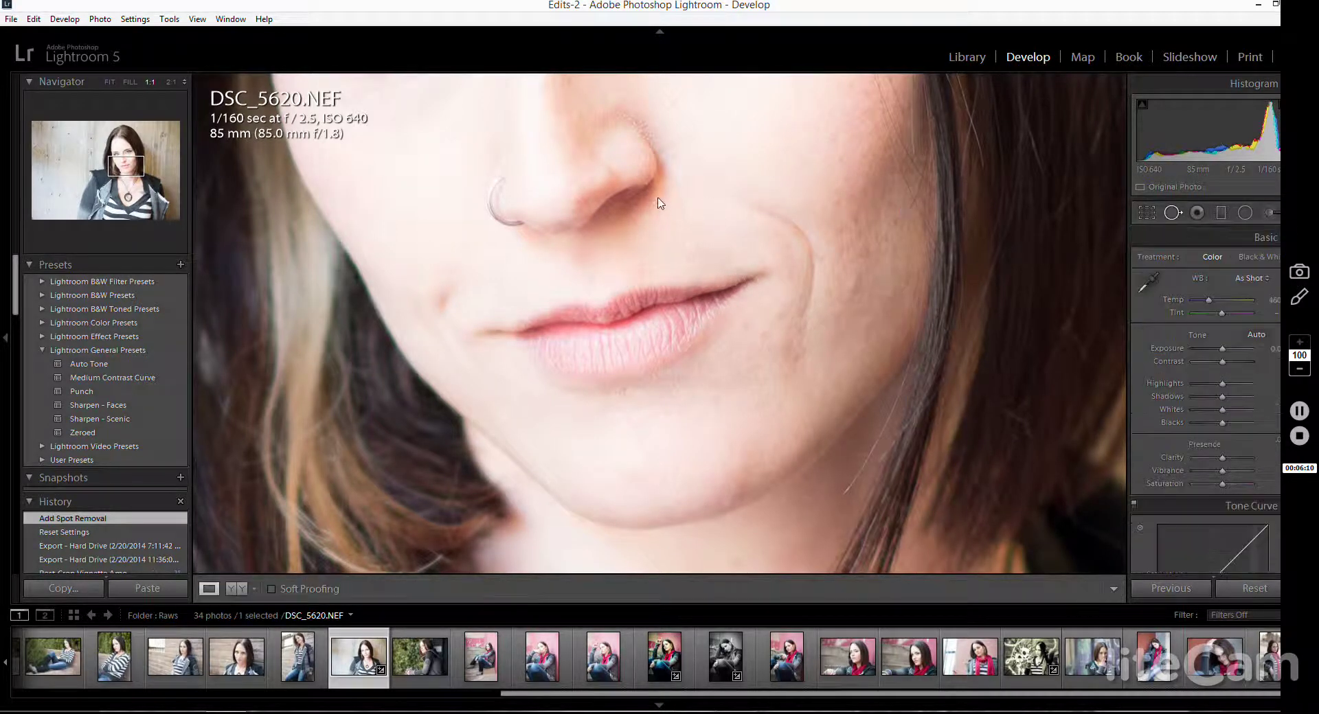
left_click(660, 200)
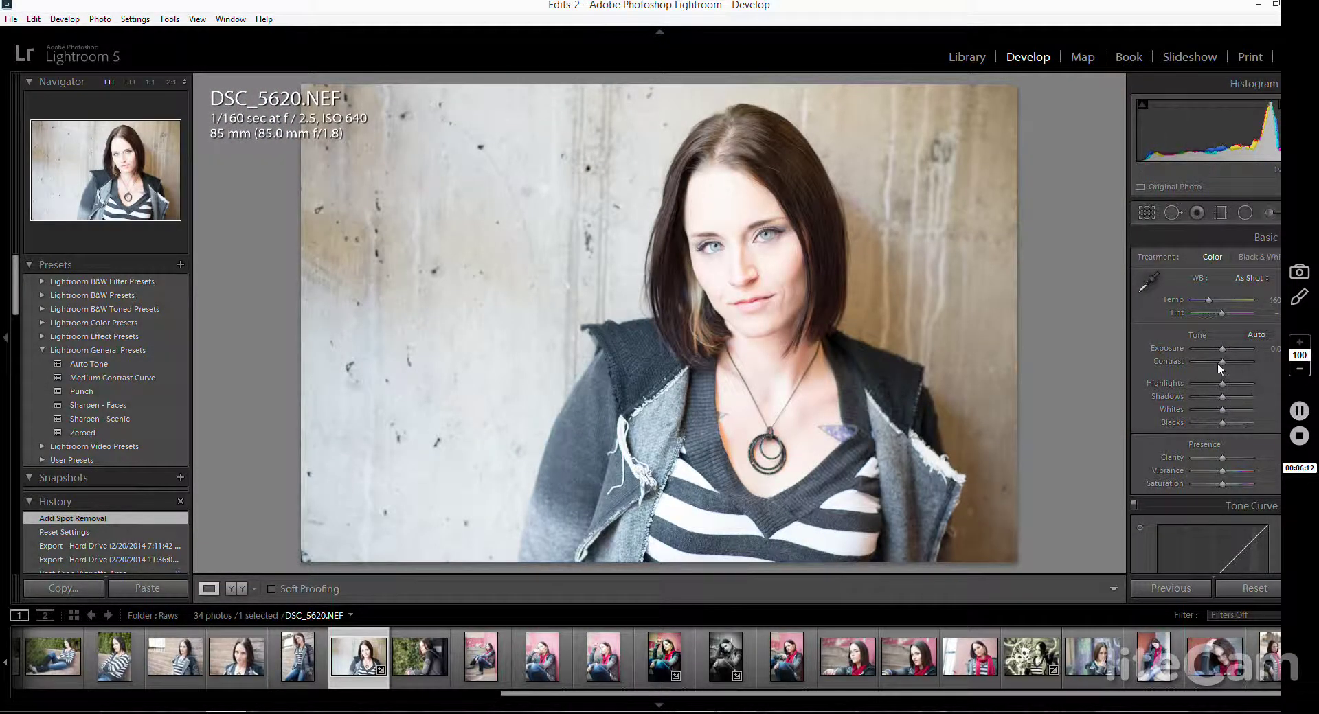
Step: Set contrast to 50, temperature to about 5.2K, highlights to -57, whites to 29 and blacks to -48, and raise the shadows slightly
left_click_drag(1222, 361, 1236, 361)
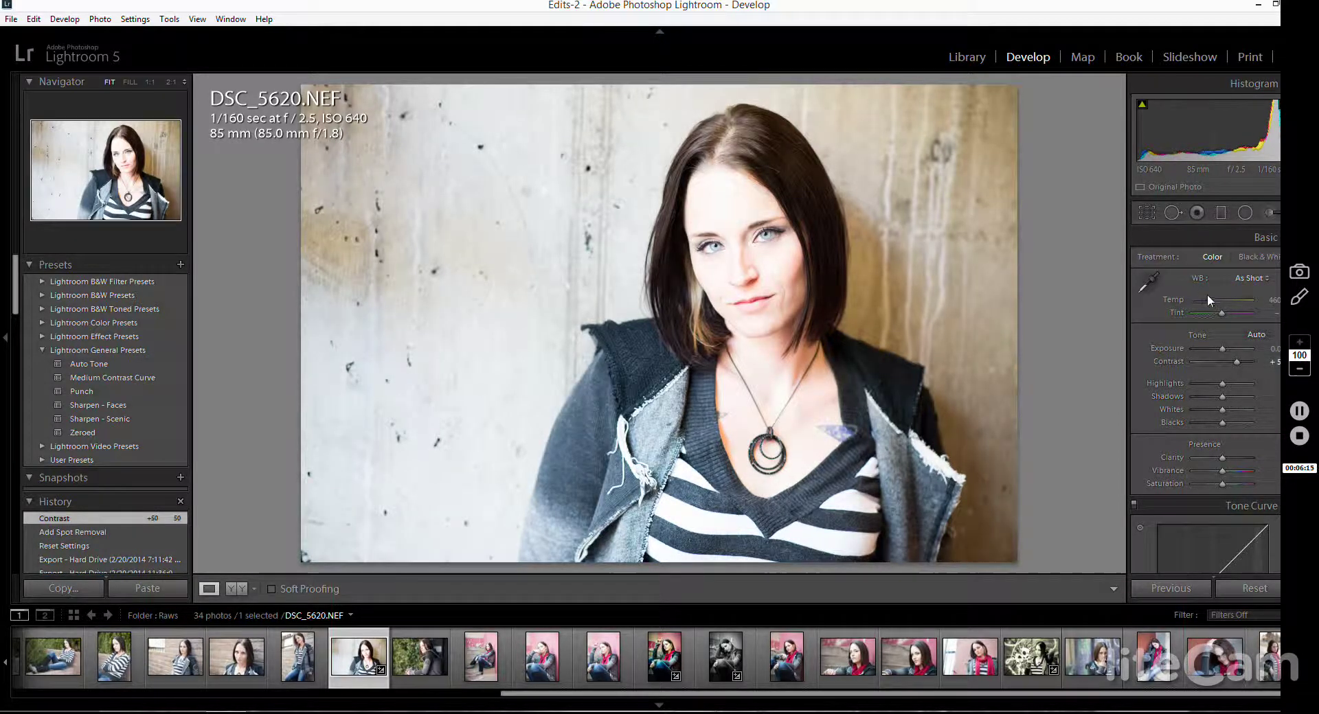
left_click_drag(1208, 299, 1213, 301)
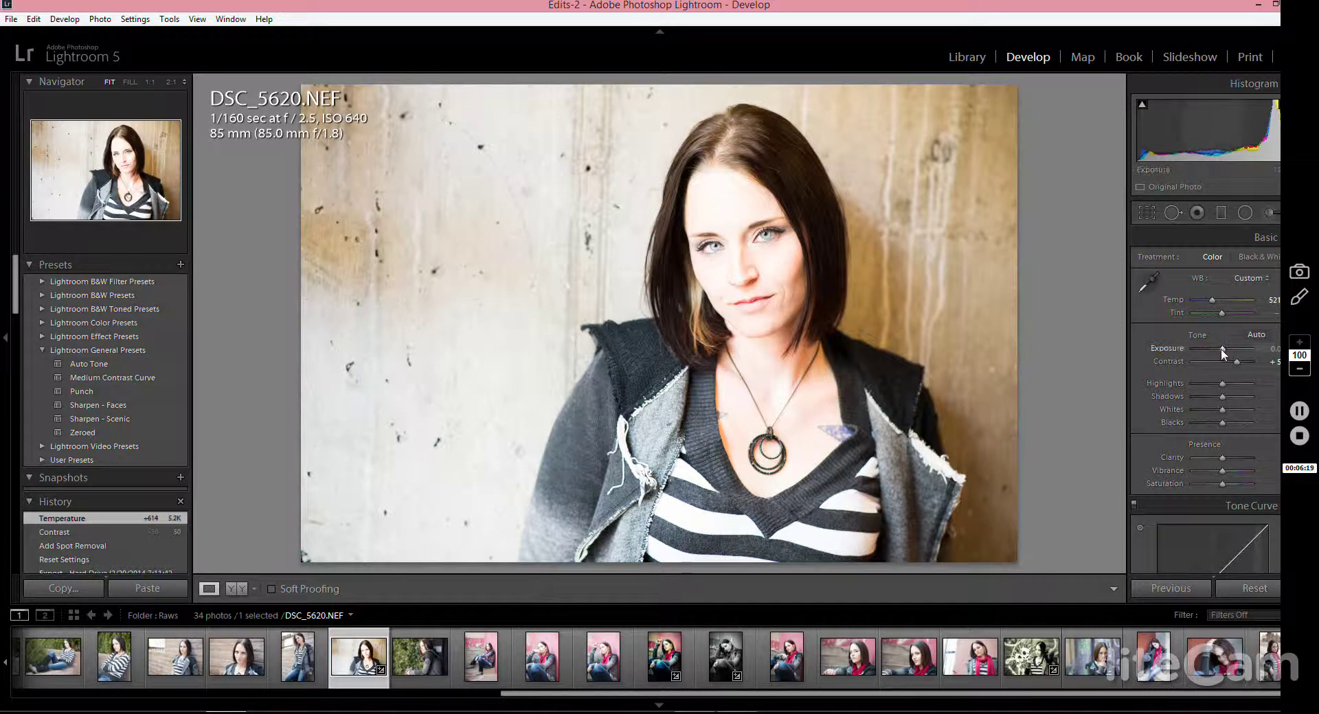
left_click_drag(1222, 383, 1206, 423)
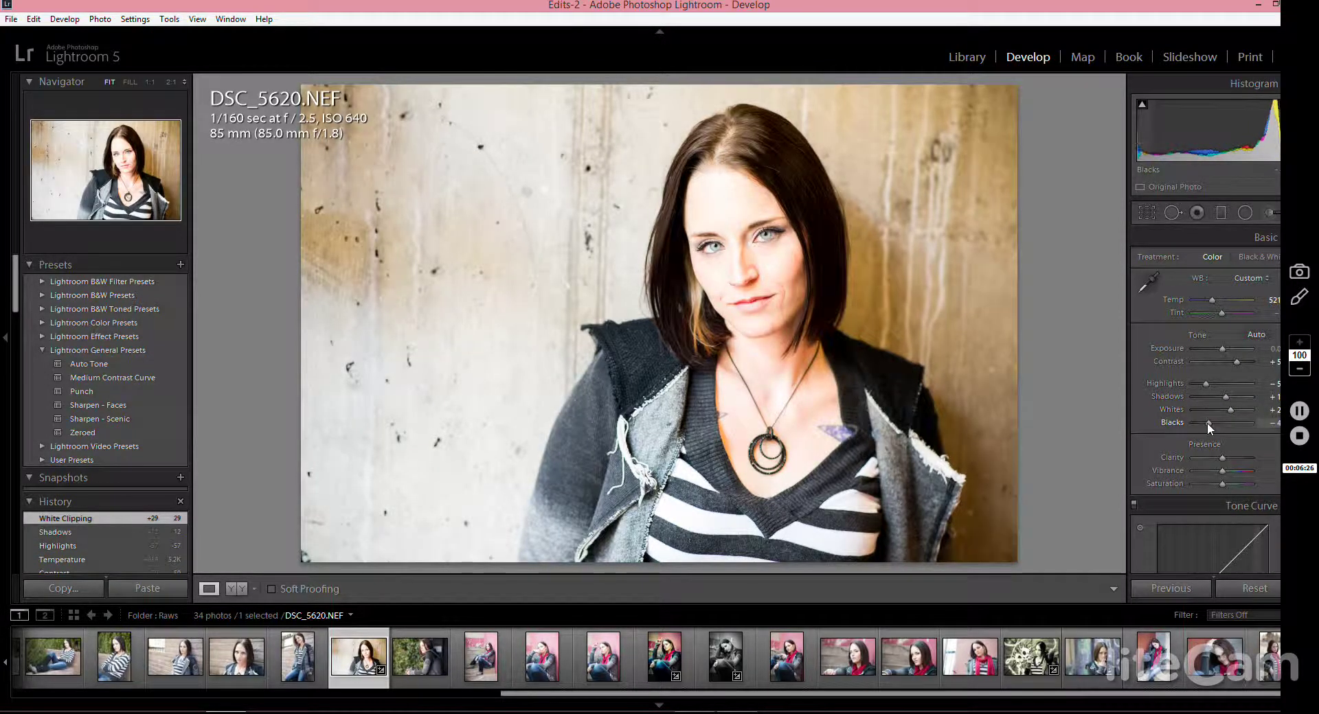
Step: Set clarity to 17, vibrance to 50 and saturation to -33
left_click(1234, 458)
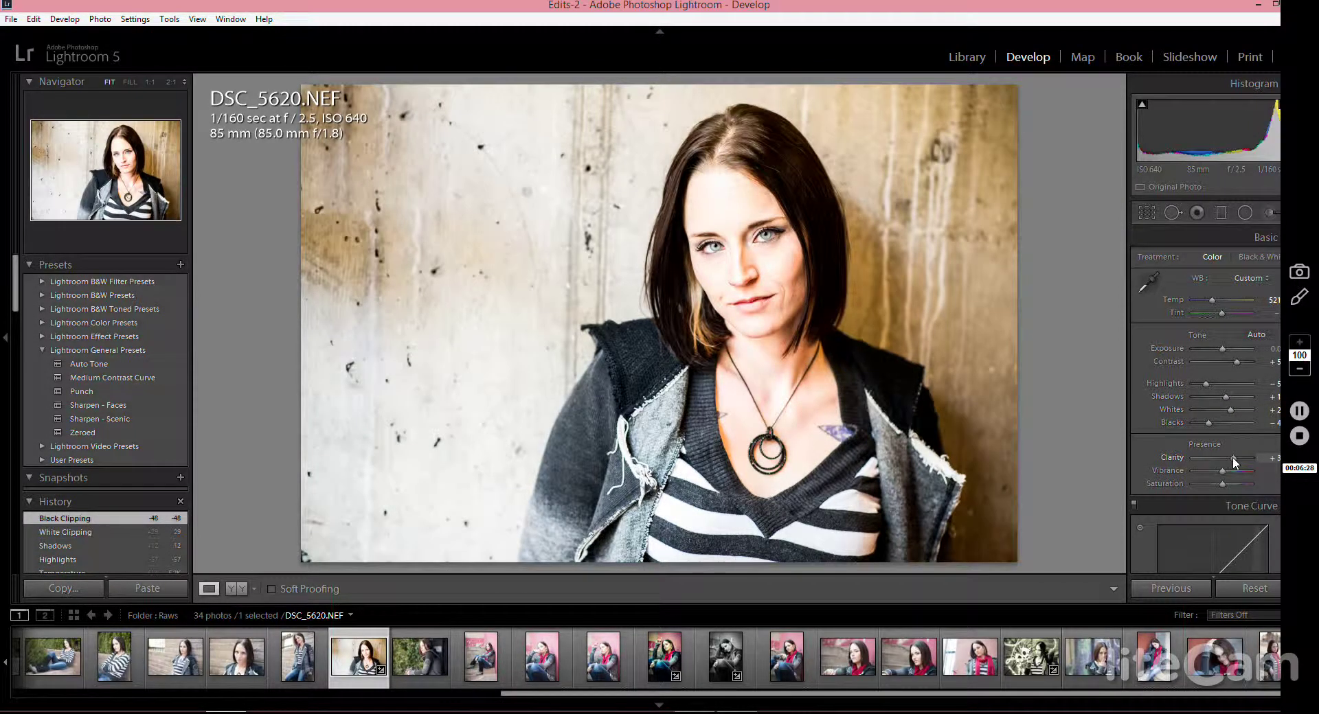
left_click_drag(1226, 456, 1205, 482)
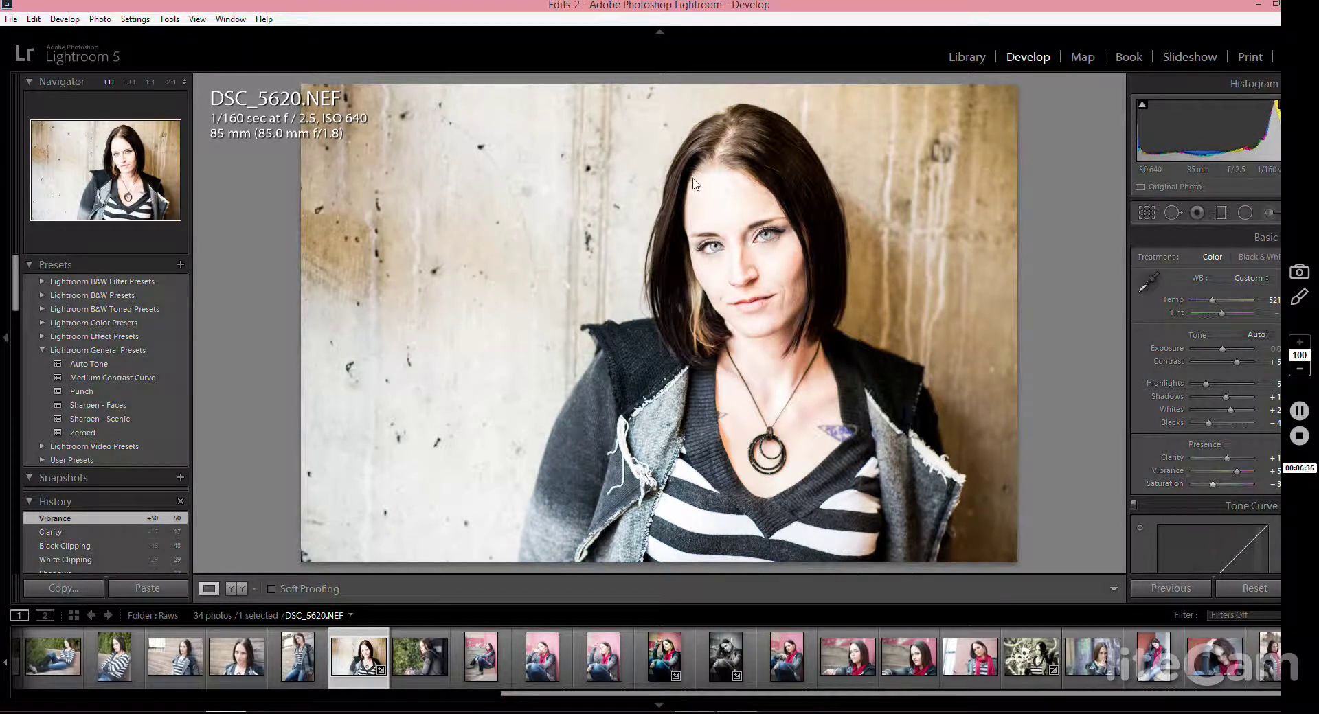
Step: Brush Soften Skin over the woman's cheeks and nose at 1:1 zoom, then undo the last brush stroke
left_click(786, 292)
left_click_drag(992, 252, 846, 318)
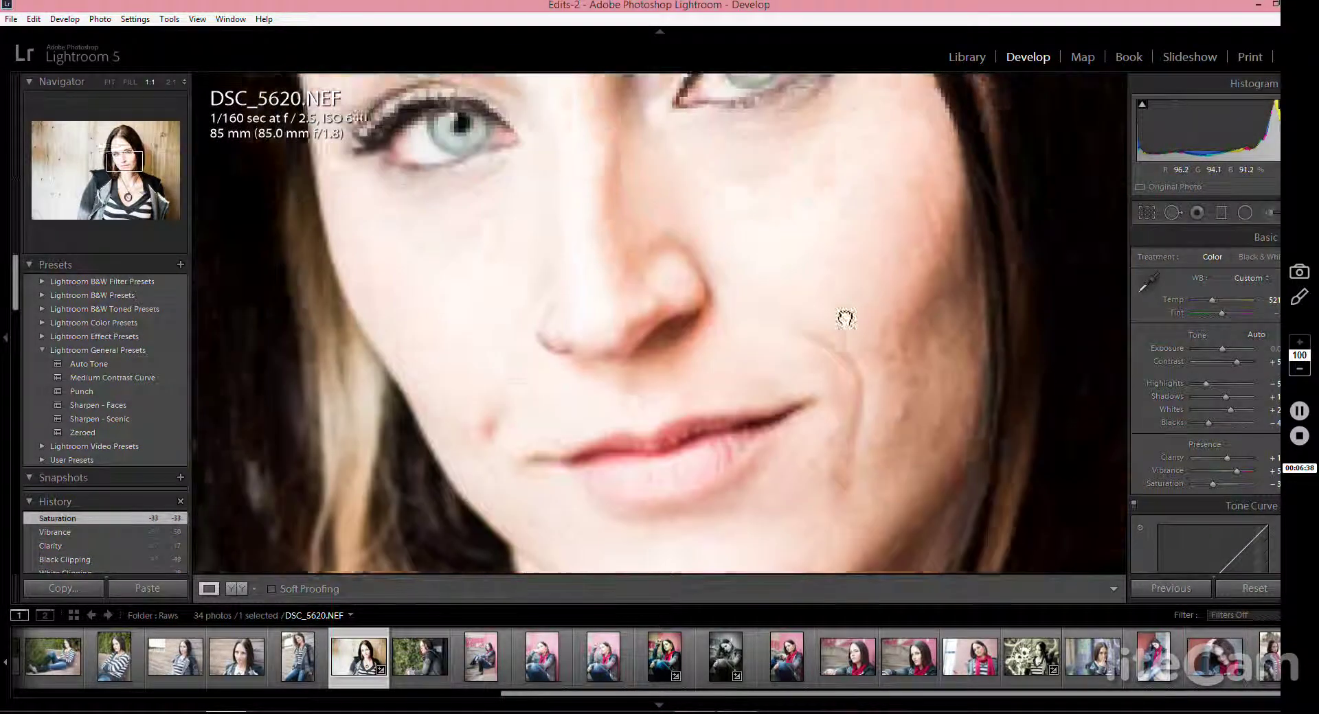
left_click(1266, 210)
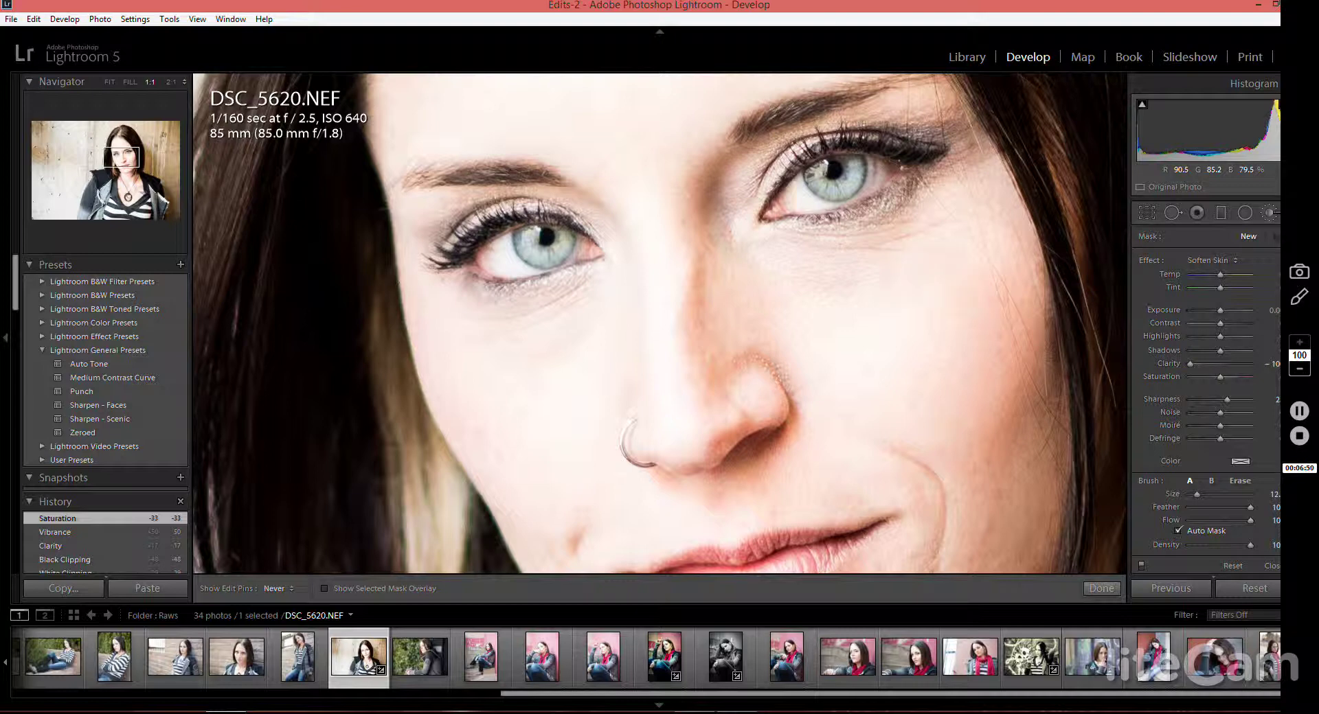
mouse_move(759, 361)
left_mouse_down()
mouse_move(740, 363)
mouse_move(781, 378)
mouse_move(708, 302)
mouse_move(701, 254)
mouse_move(682, 321)
left_mouse_up()
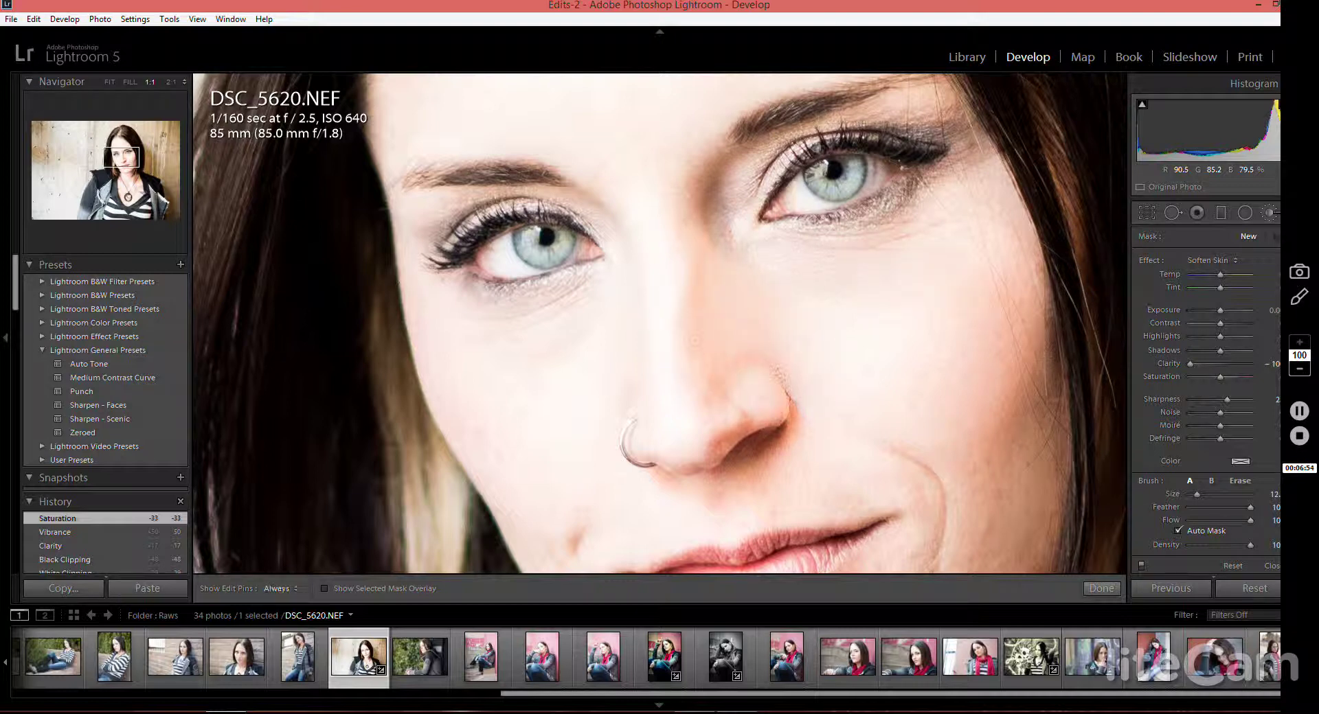
key("h")
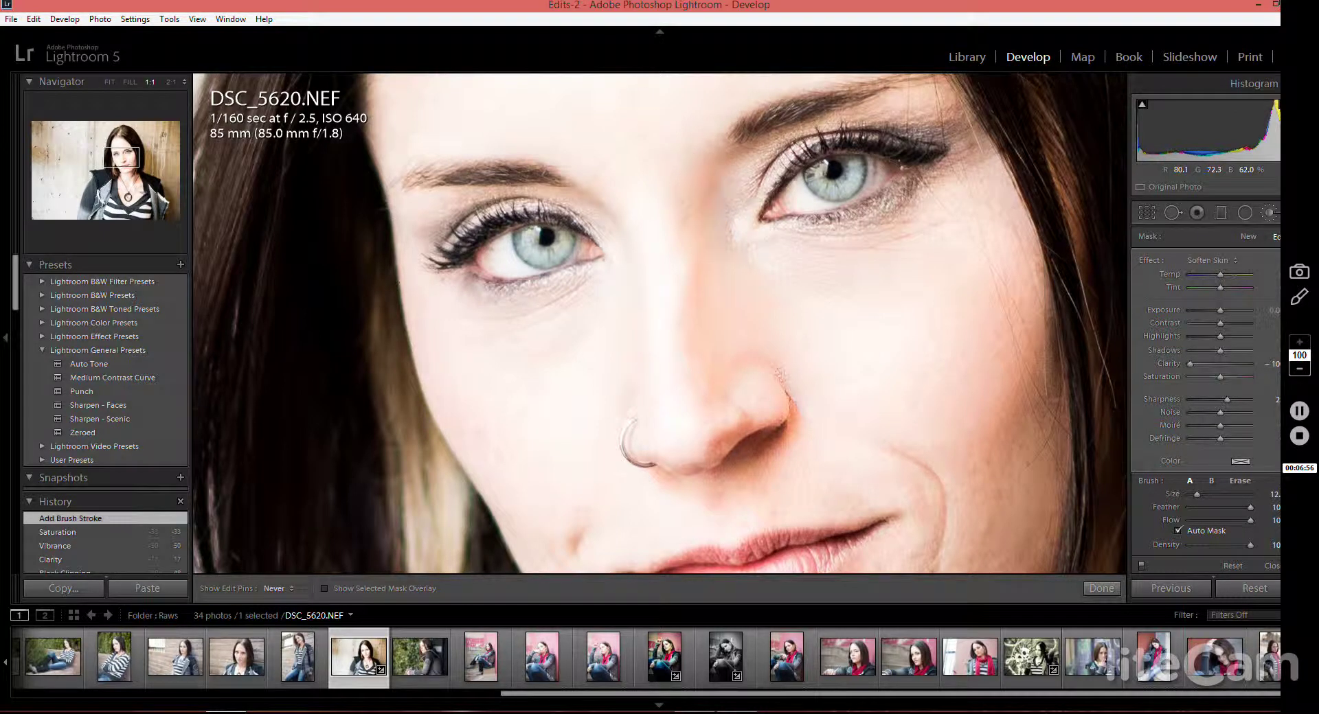
key("h")
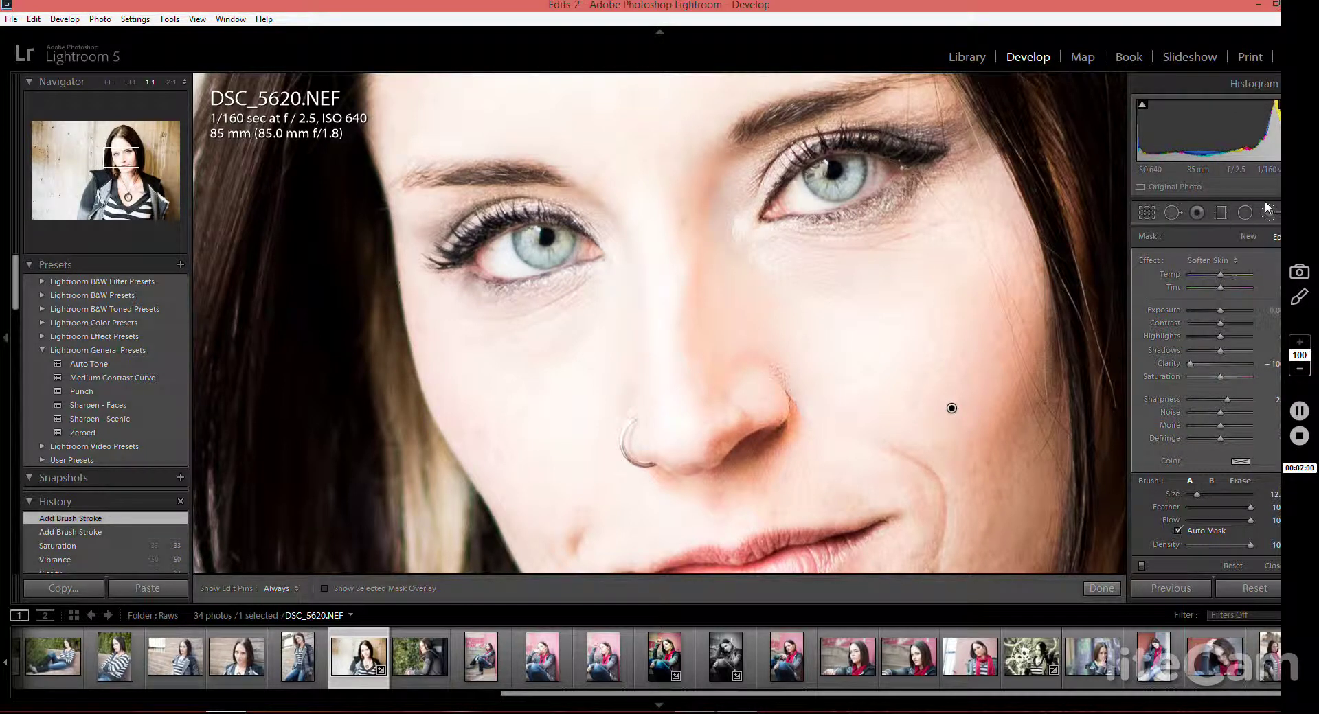
key("ctrl+z")
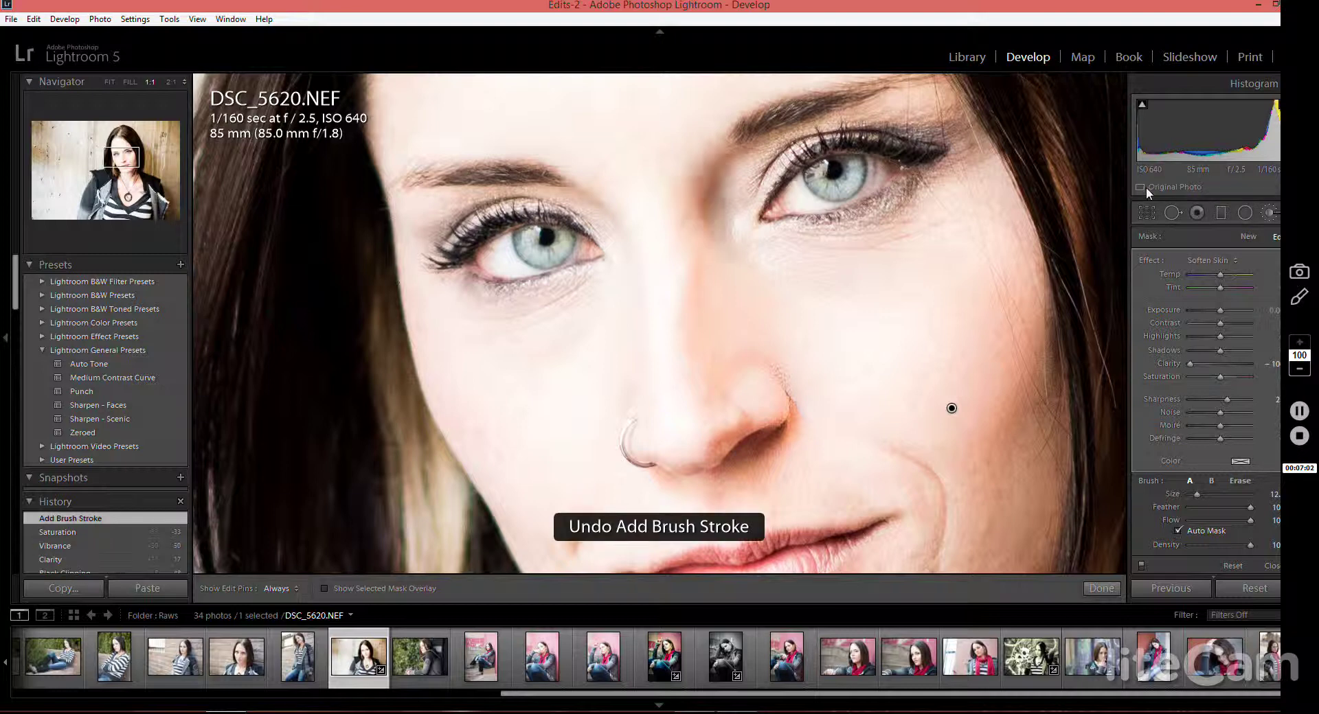
Step: Brush Soften Skin over the woman's forehead at 1:1 zoom, then close the adjustment brush
left_click(1267, 213)
left_click(676, 388)
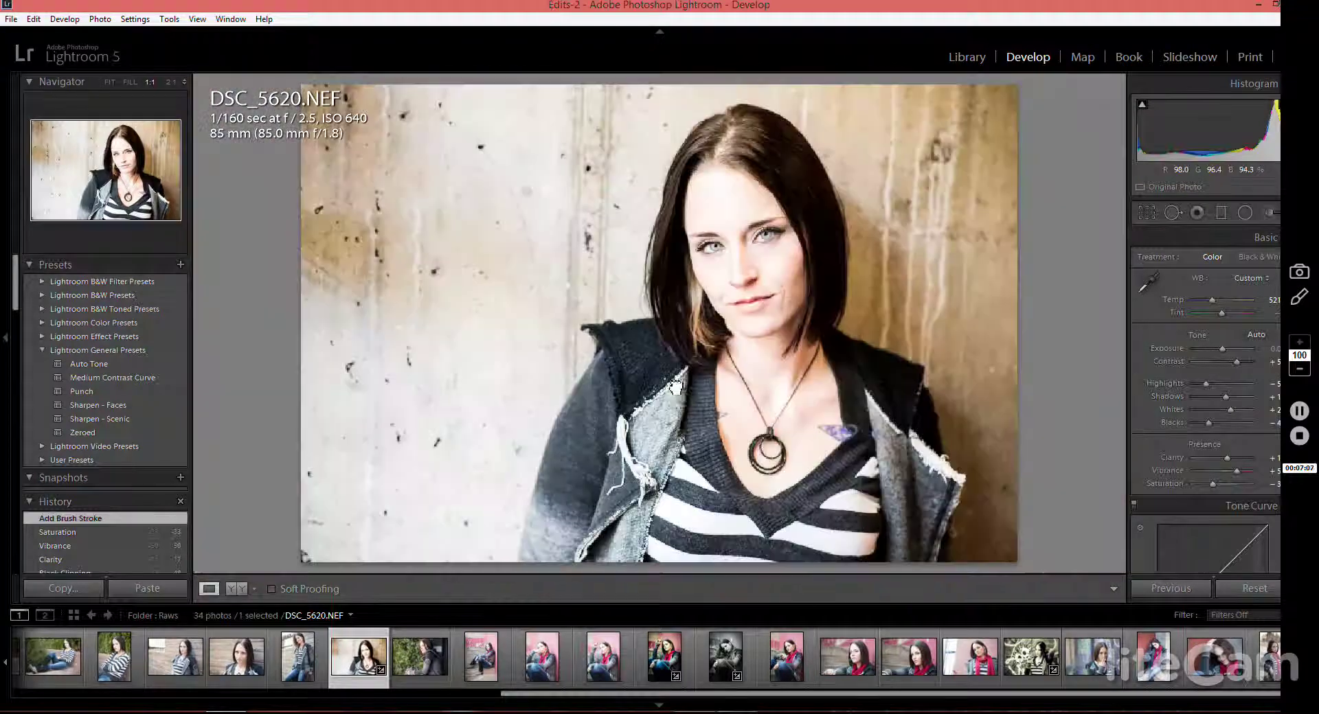
left_click(728, 110)
left_click_drag(789, 488, 724, 81)
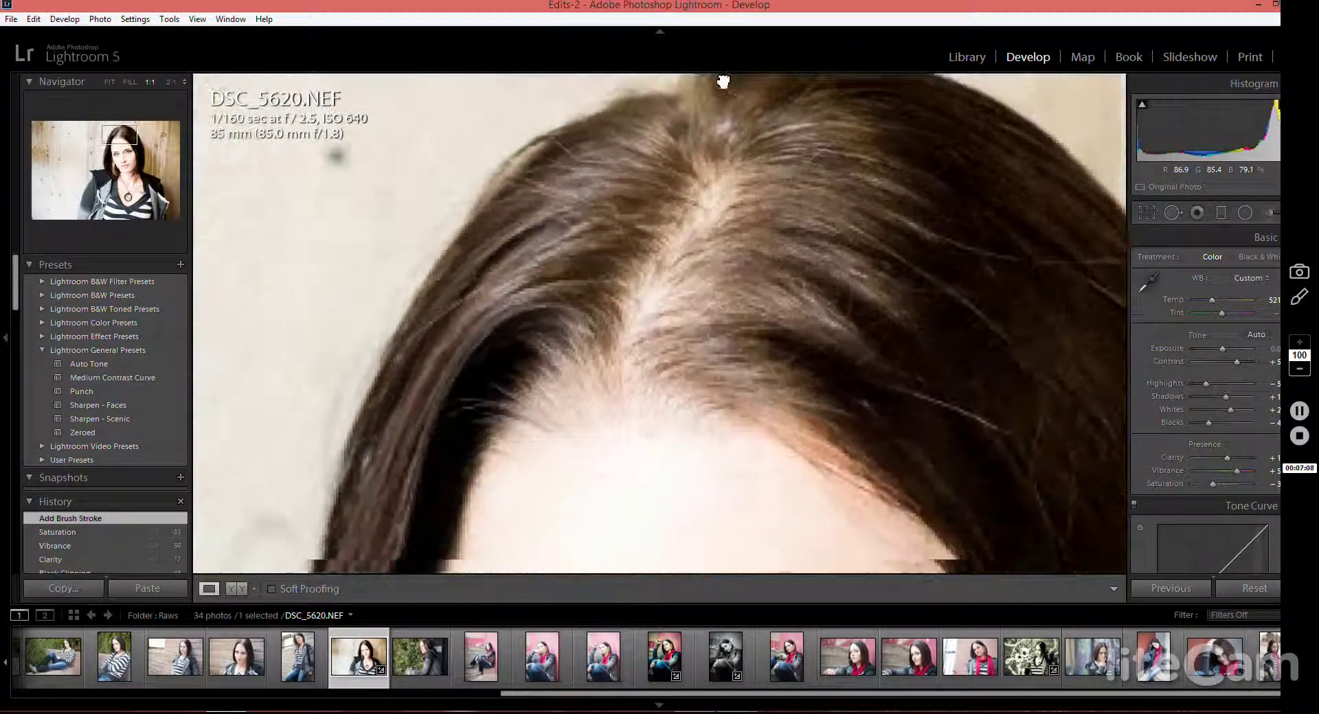
left_click_drag(733, 353, 697, 41)
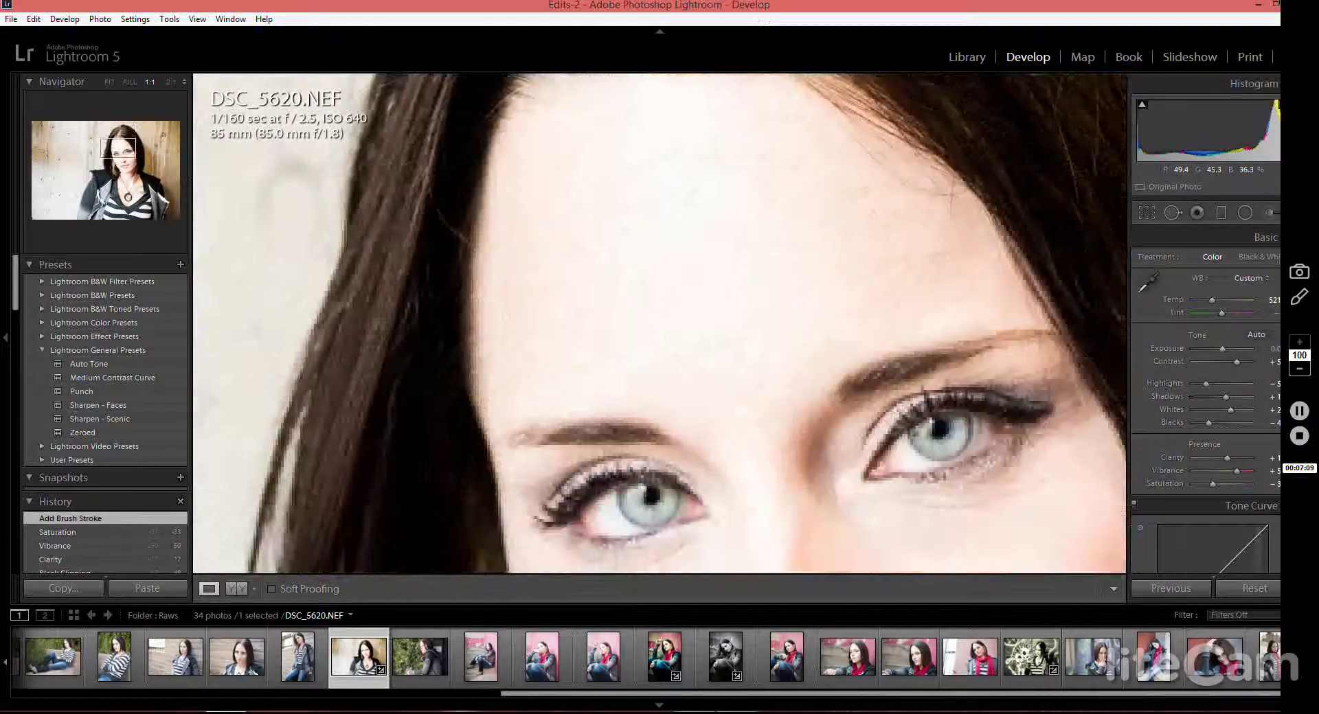
left_click(1271, 213)
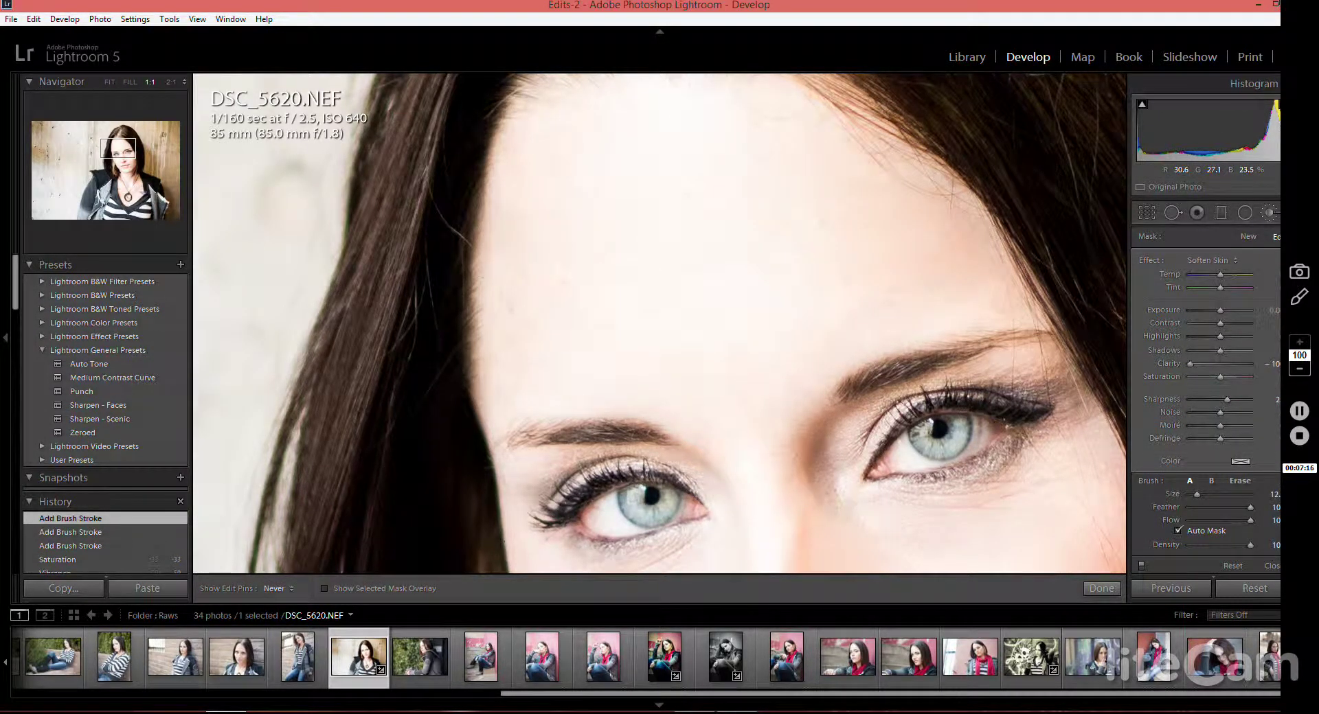
left_click(1268, 217)
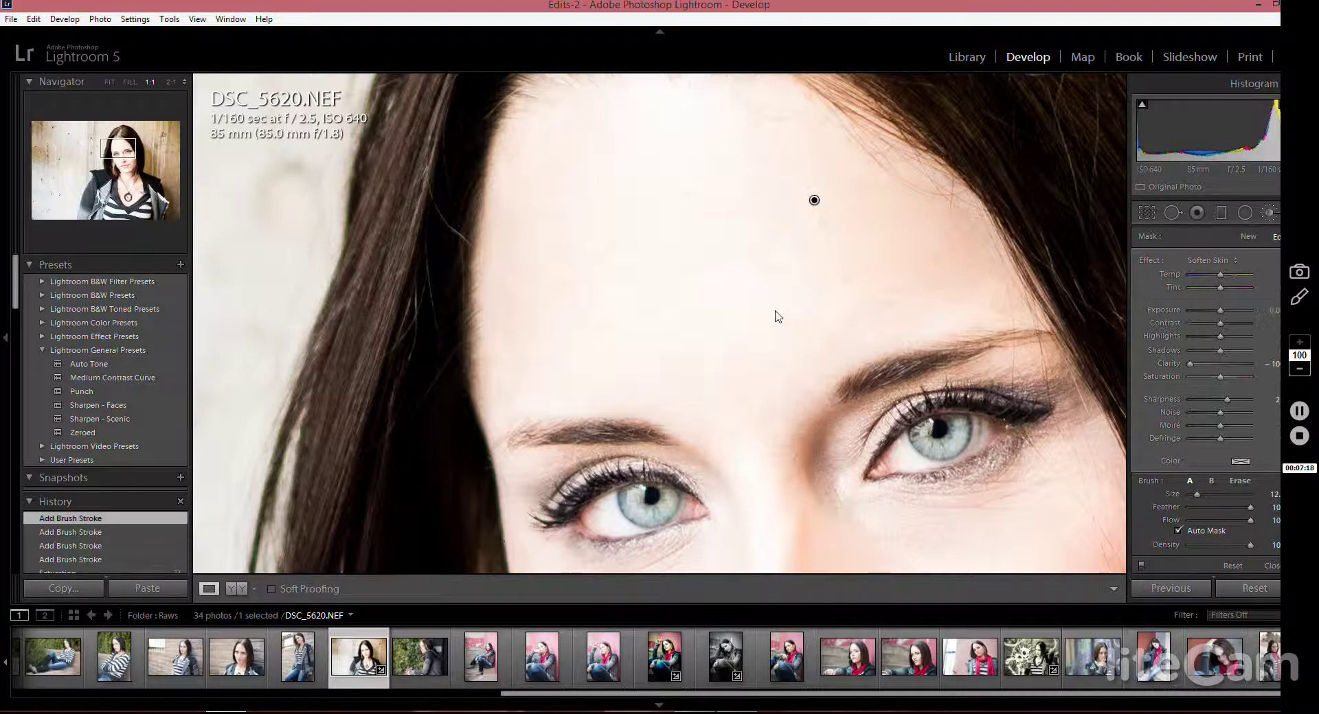
Step: Brush Soften Skin over the lower cheeks and chin around the mouth, then return to the full photo
left_click(763, 323)
left_click(763, 324)
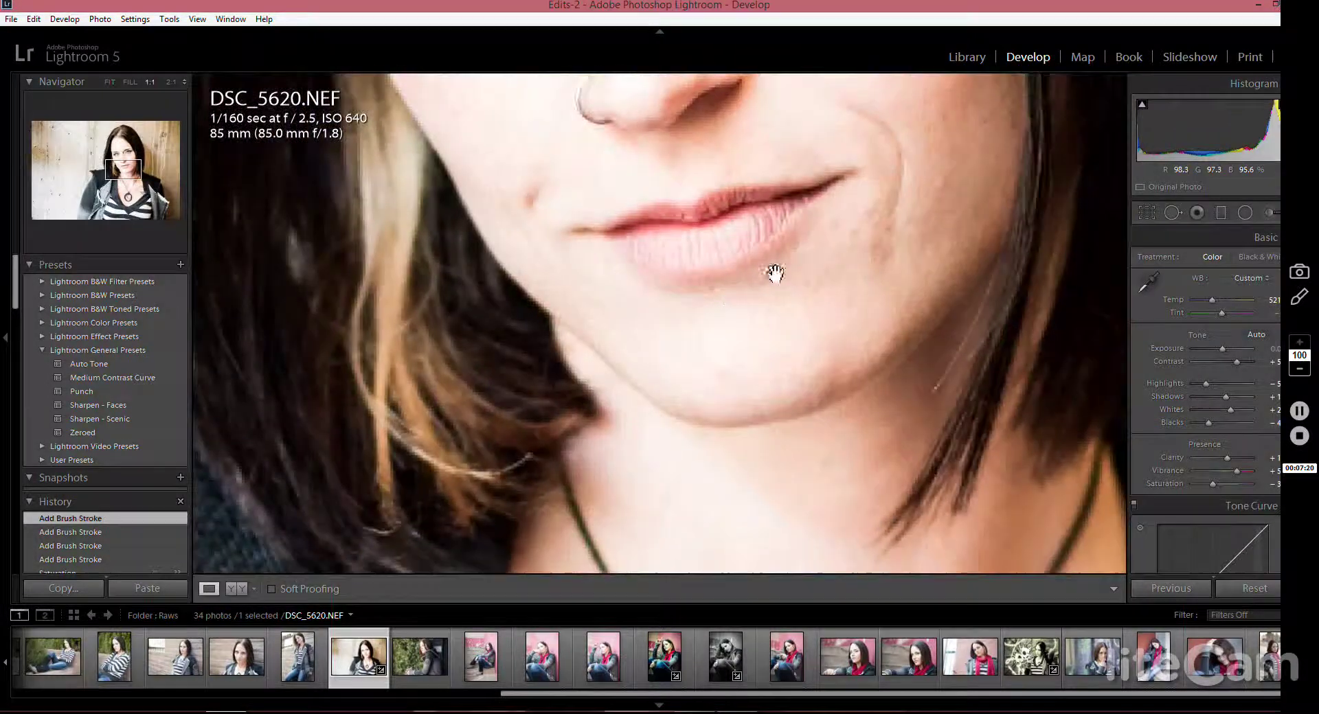
left_click(1268, 212)
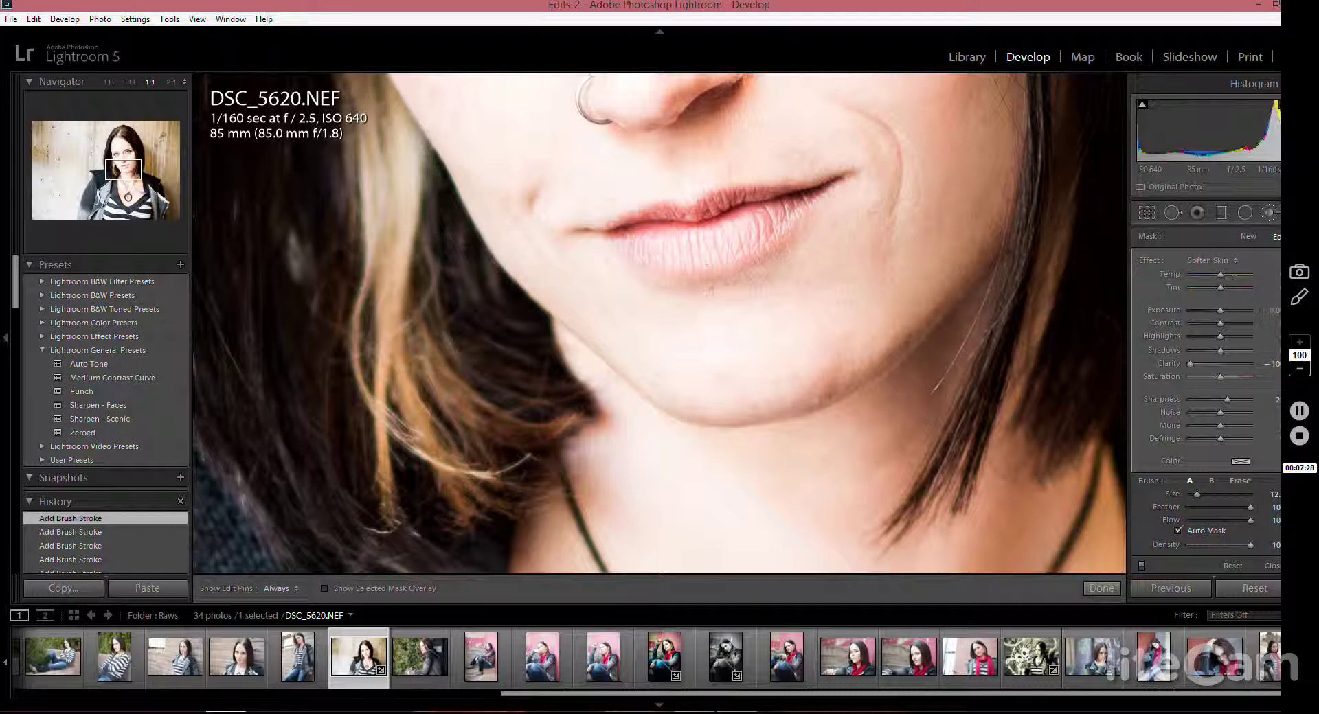
key("h")
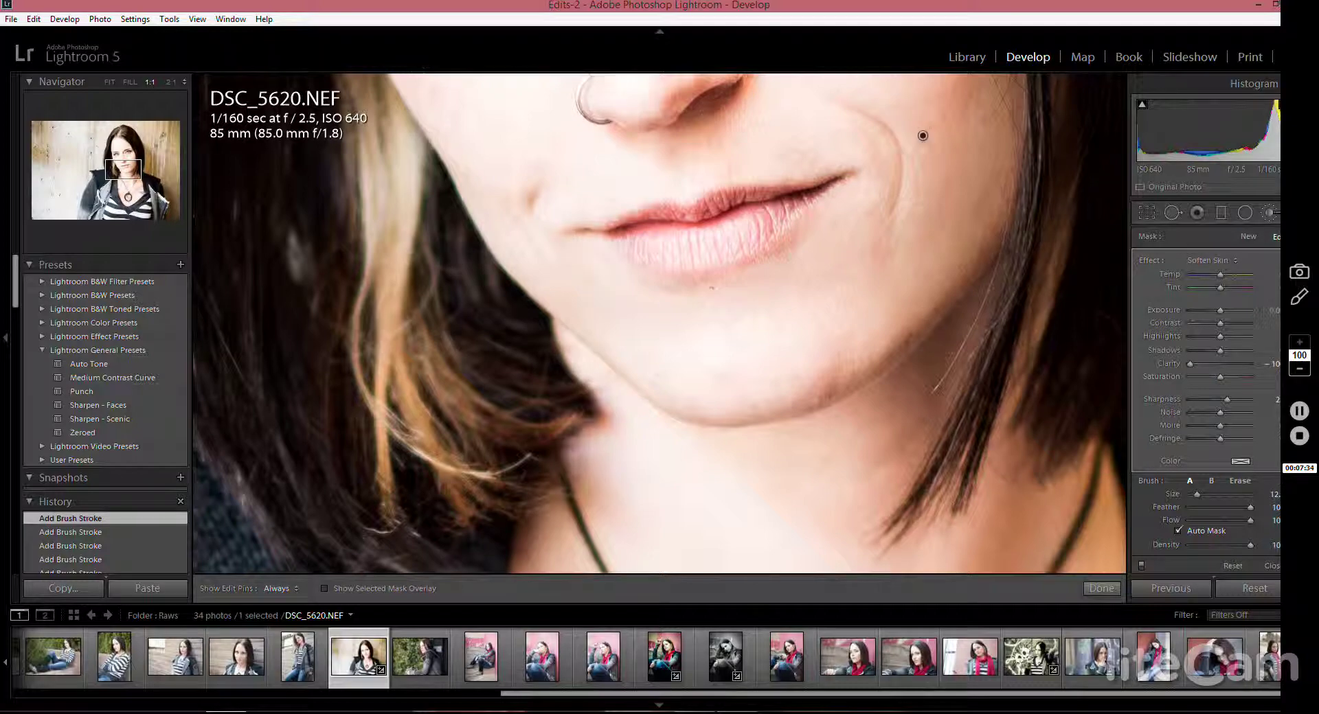
left_click(1264, 213)
left_click(787, 199)
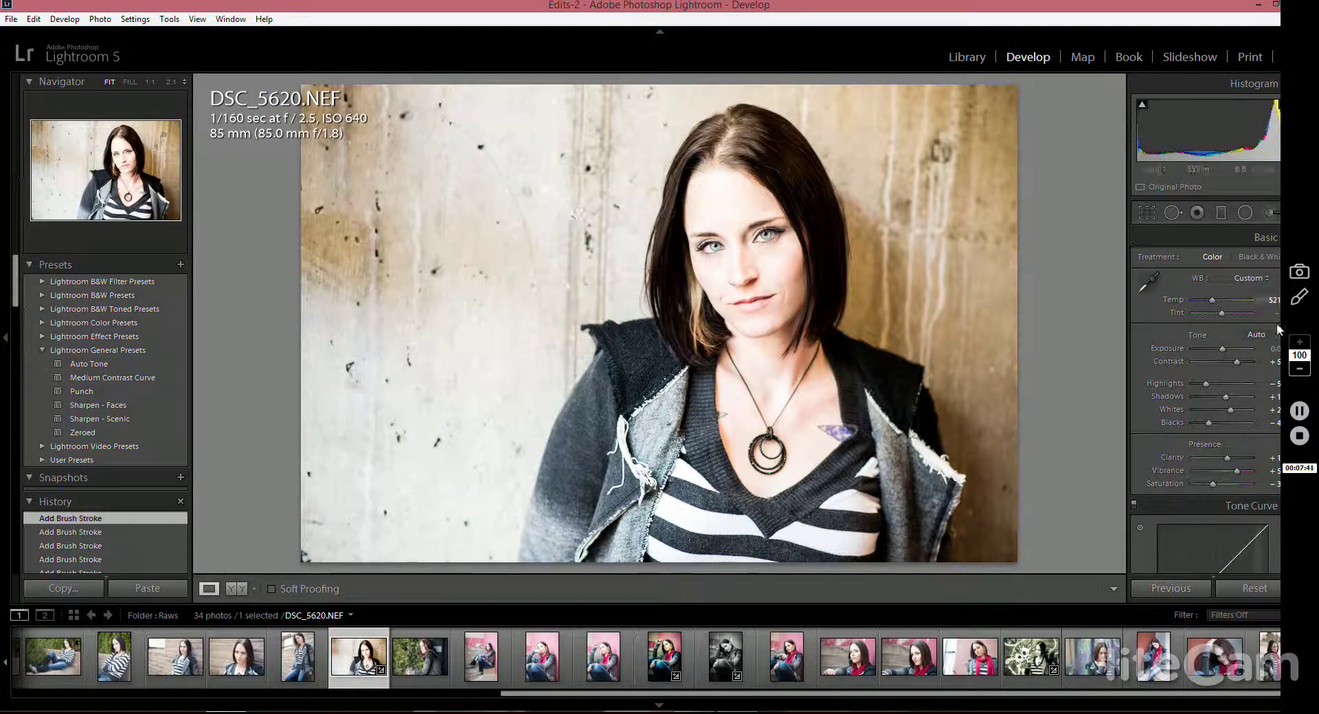
Step: Set the post-crop vignette amount to -24 in the effects settings
scroll(1238, 331, "down", 5)
scroll(1211, 348, "down", 5)
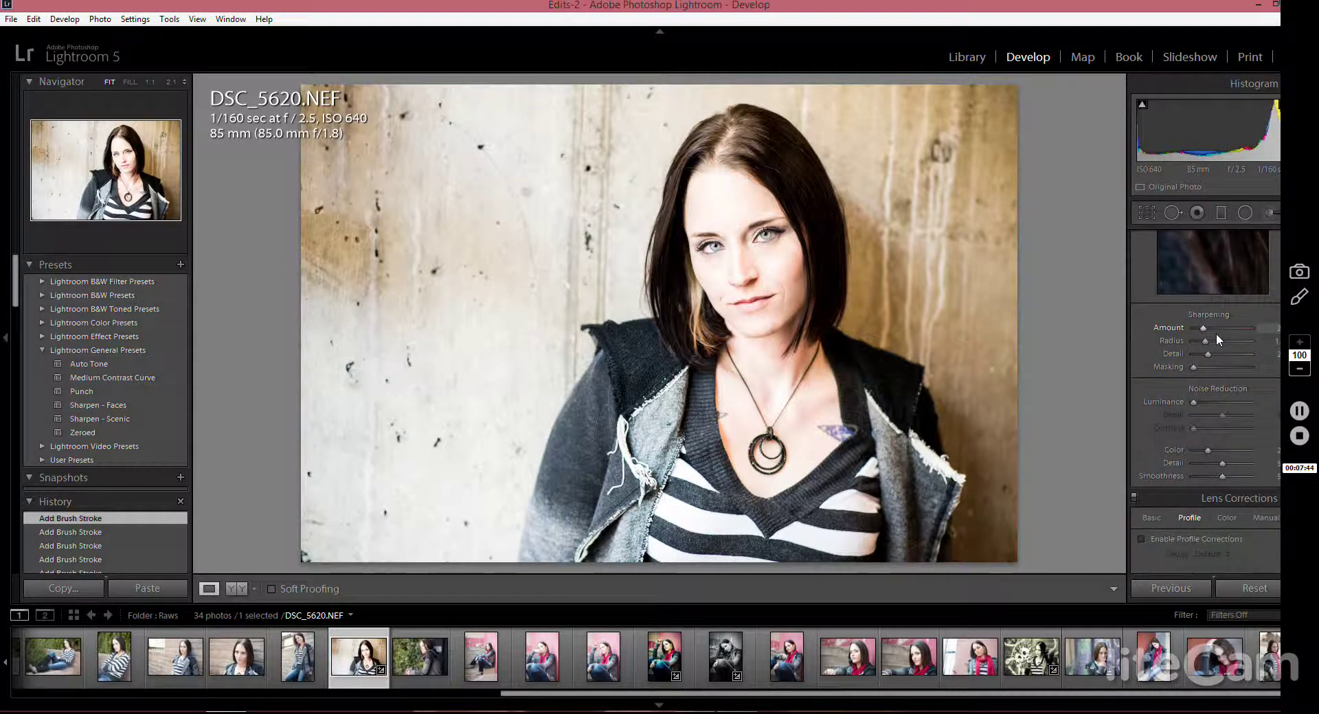
scroll(1218, 340, "down", 8)
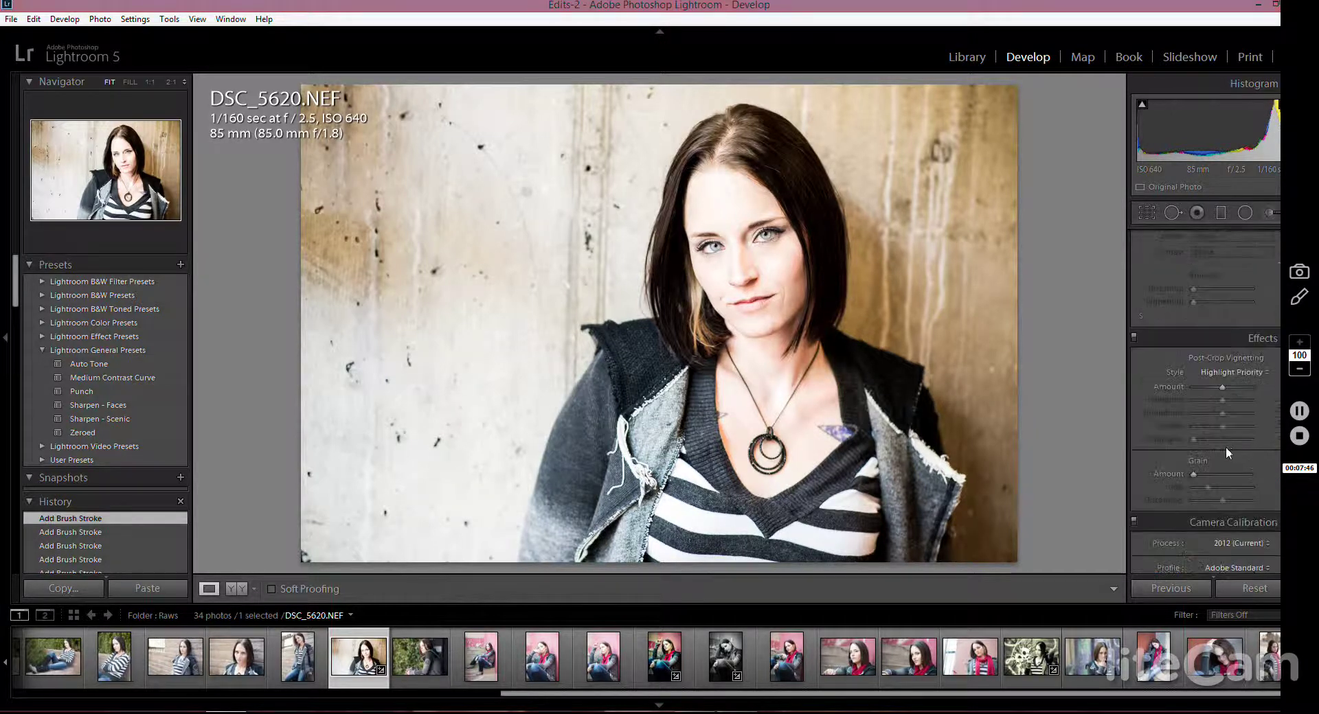
left_click_drag(1225, 386, 1218, 386)
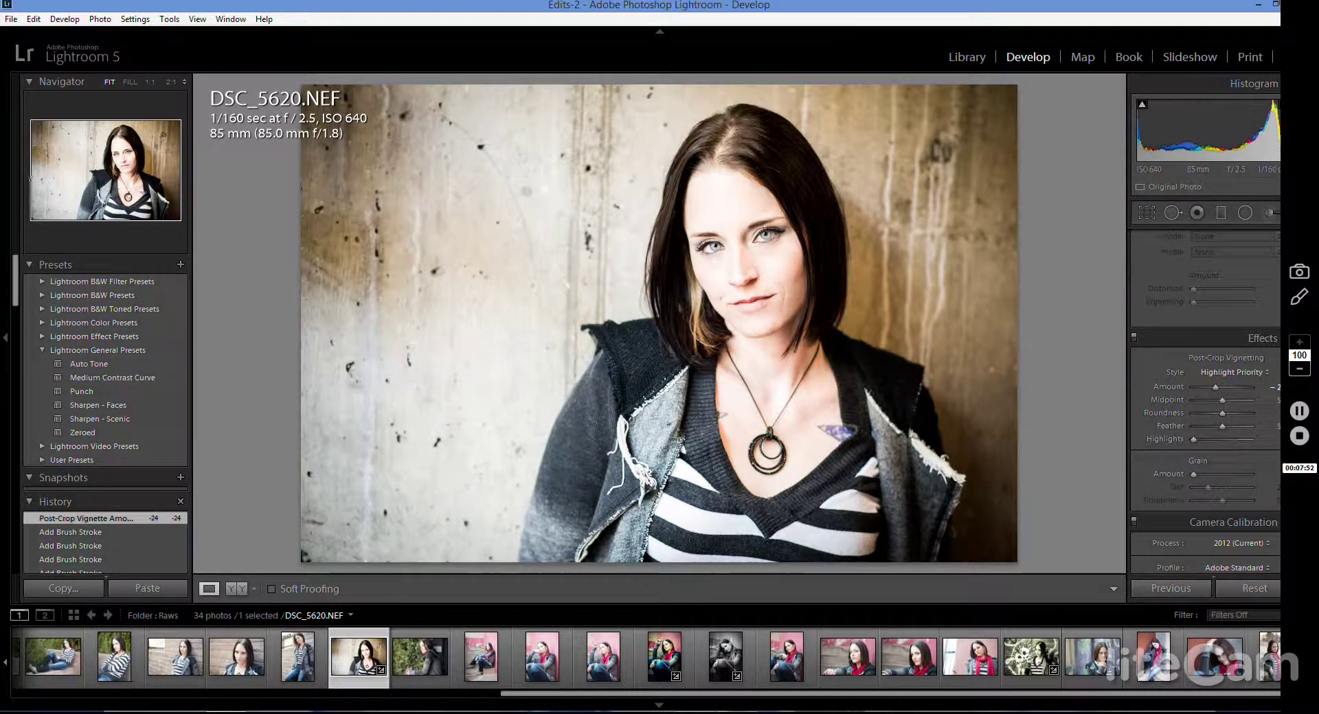
Step: Browse the photo strip and open DSC_5695.NEF, the black and white portrait against the graffiti wall
scroll(611, 702, "up", 10)
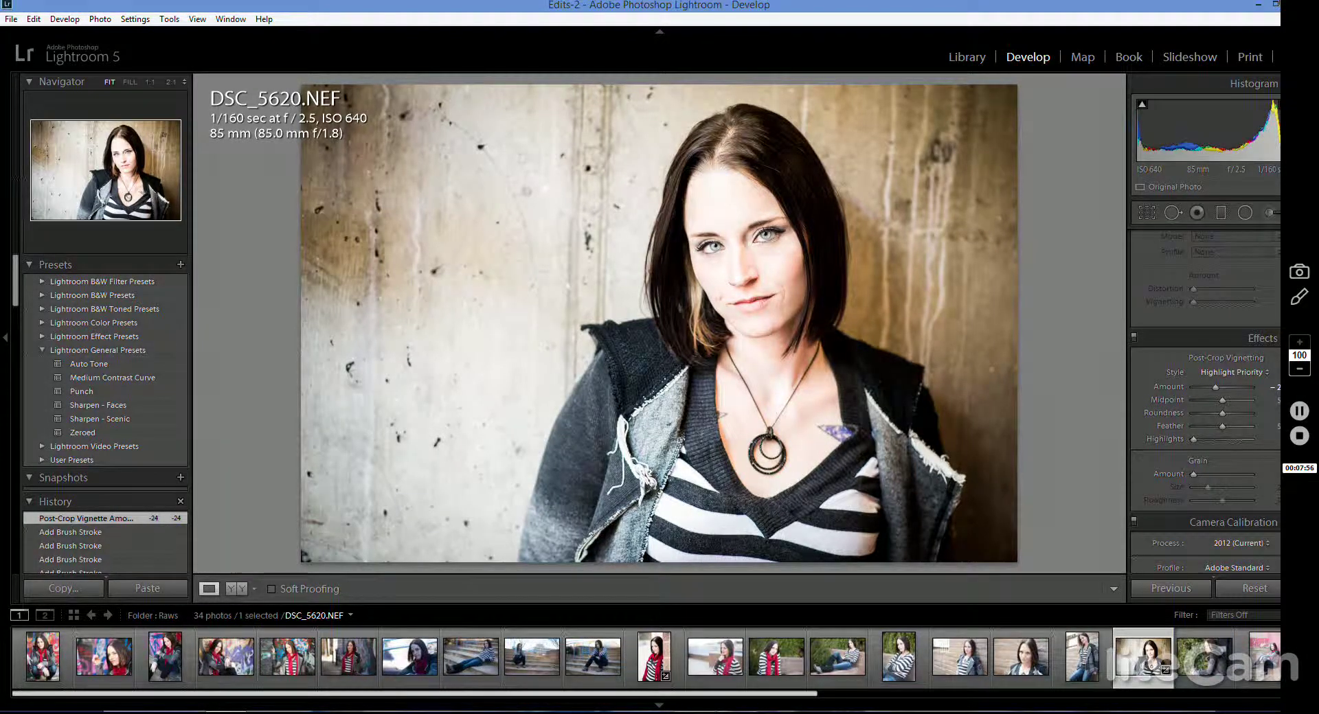
scroll(646, 658, "down", 10)
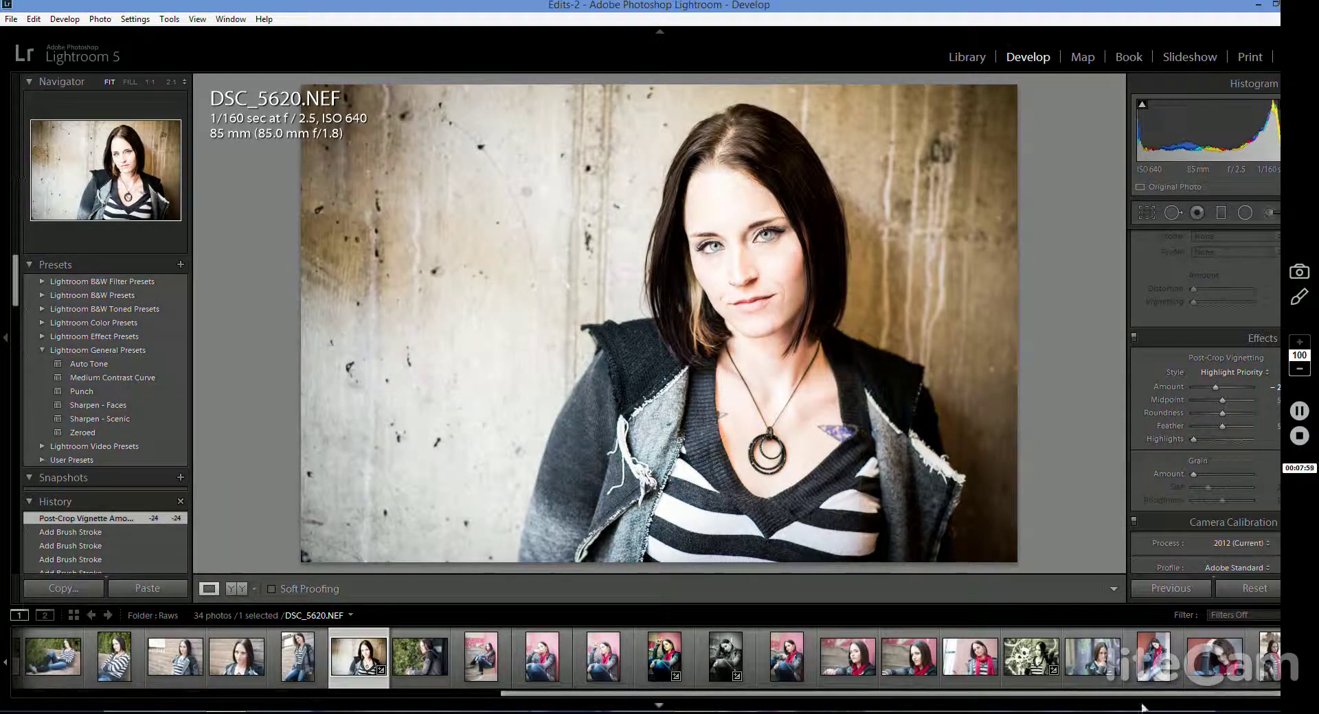
left_click(1028, 652)
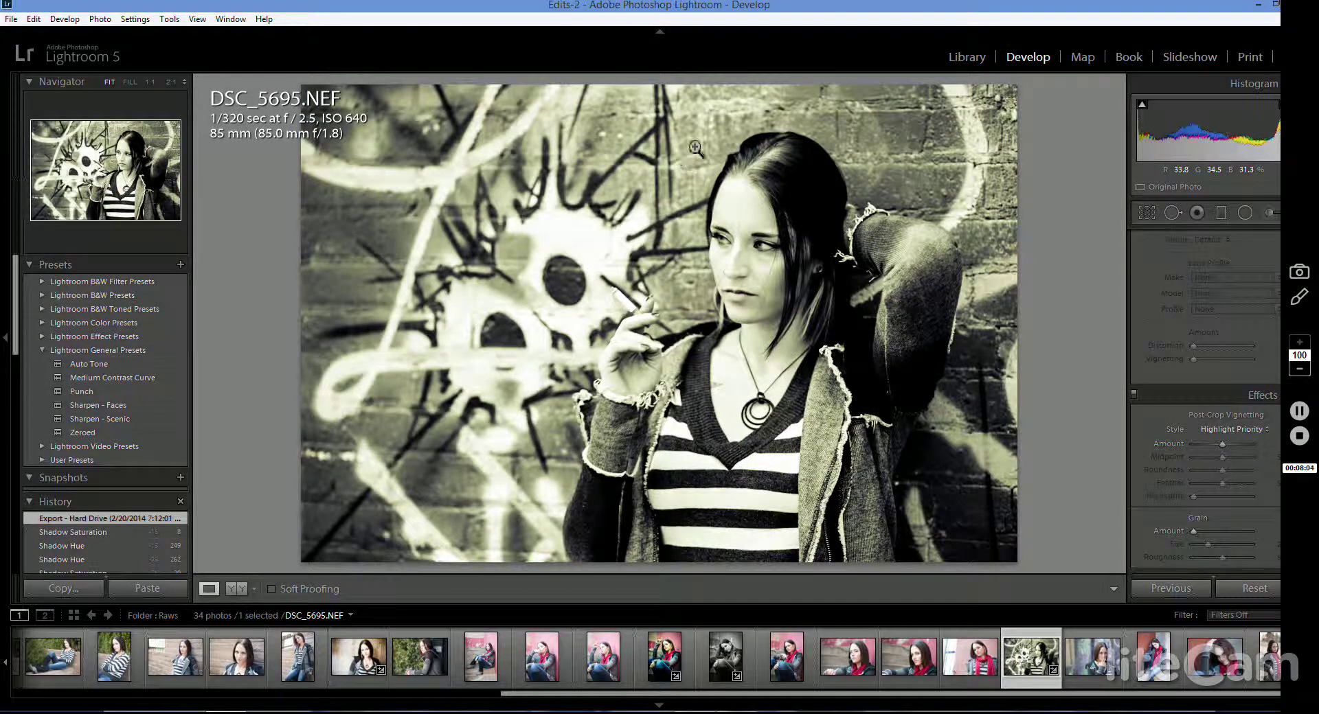
Step: Compare the graffiti portrait before and after editing in side-by-side and split views, then return to the single view
left_click(234, 589)
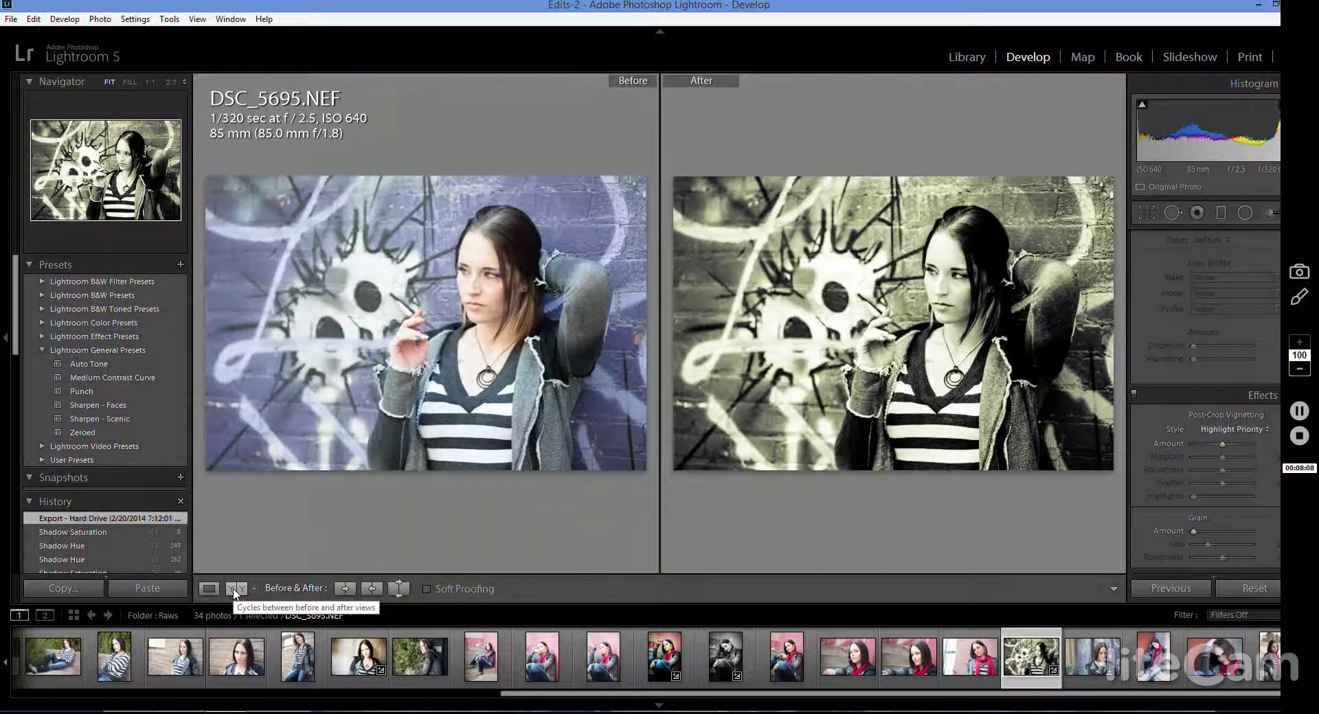
left_click(235, 589)
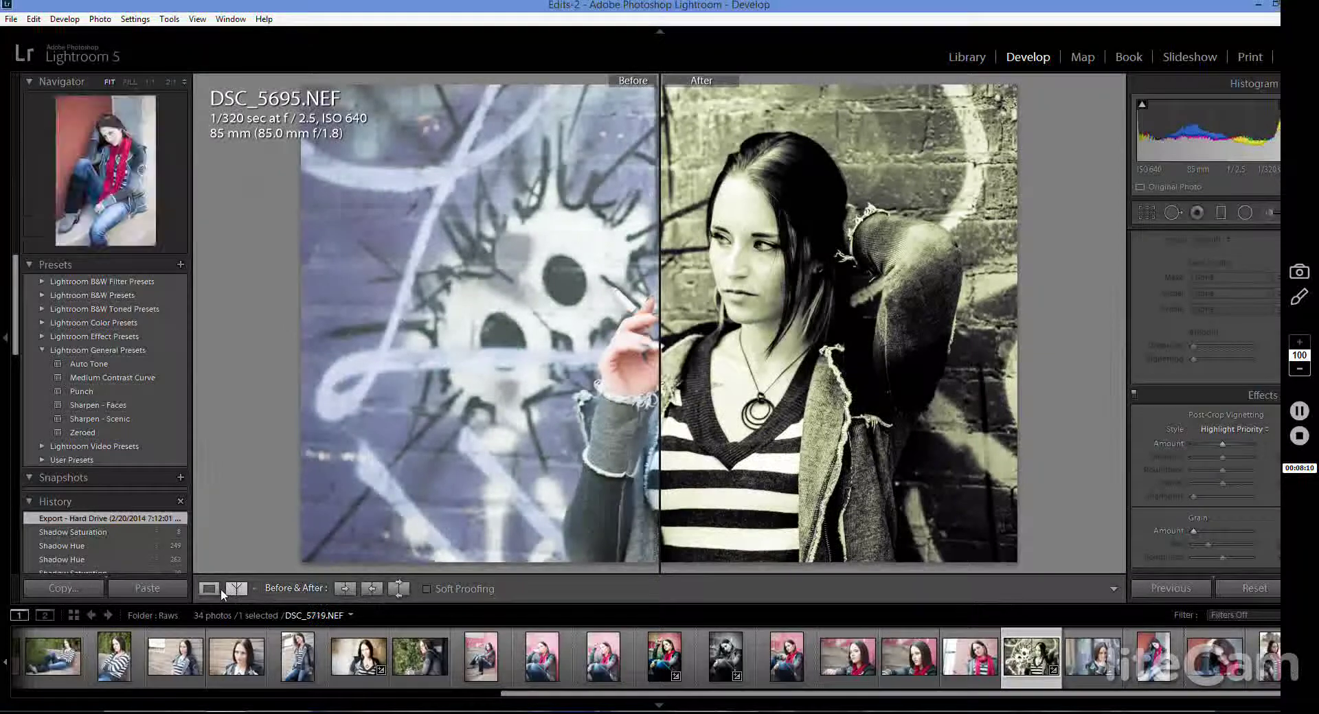
left_click(237, 589)
left_click(237, 589)
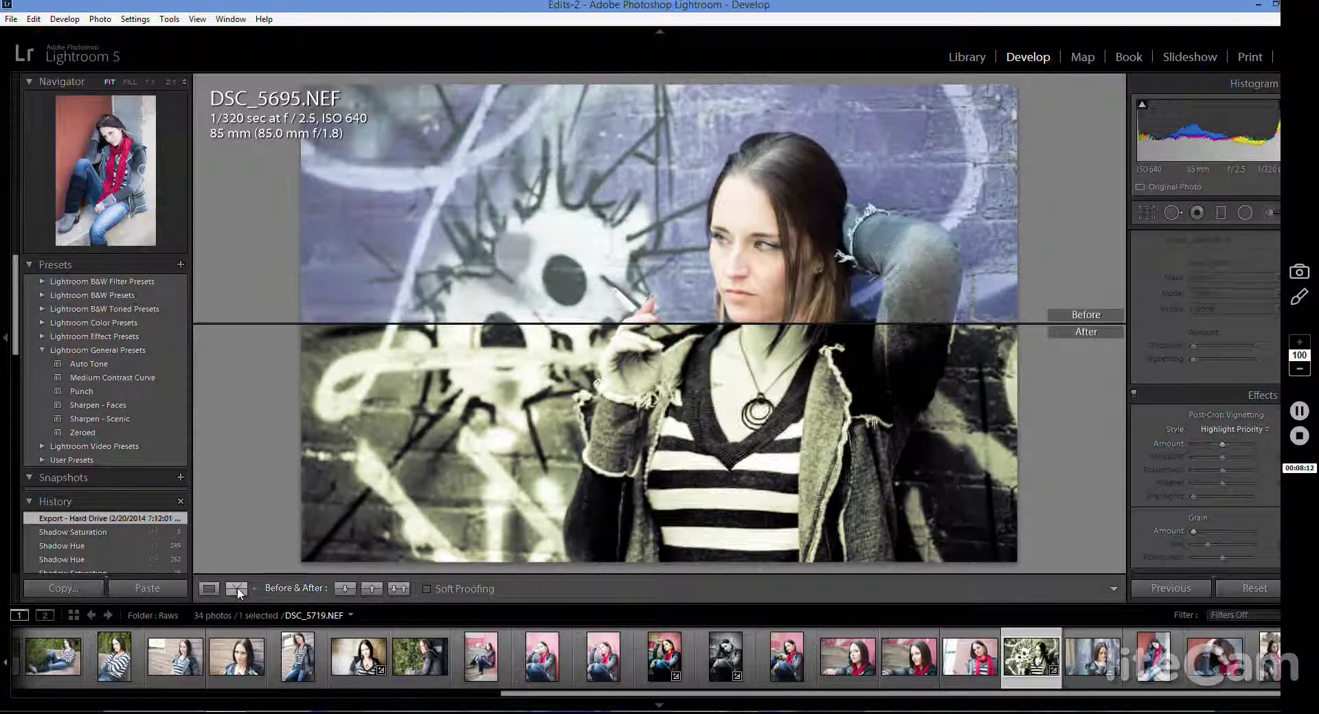
left_click(237, 588)
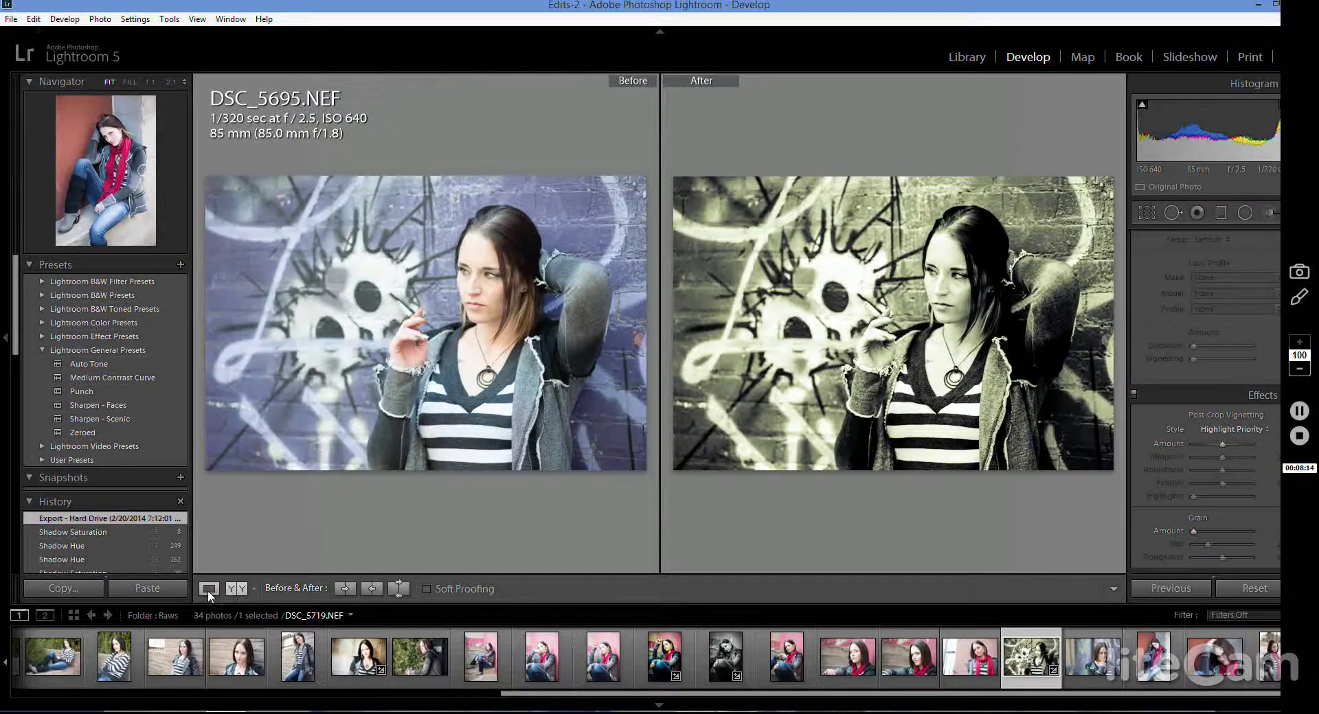
left_click(209, 589)
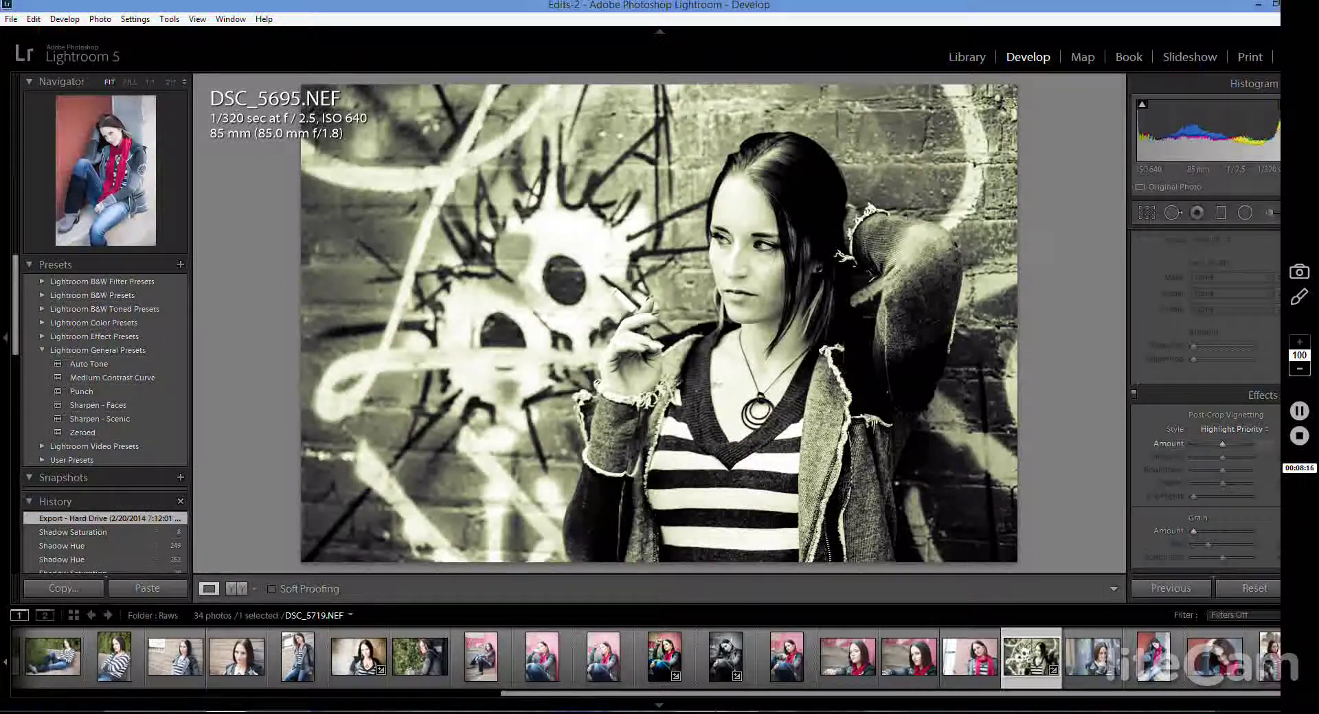
Step: Reset the graffiti portrait's settings, then raise contrast, shadows and whites, lower highlights strongly and set blacks to -21
left_click(1252, 595)
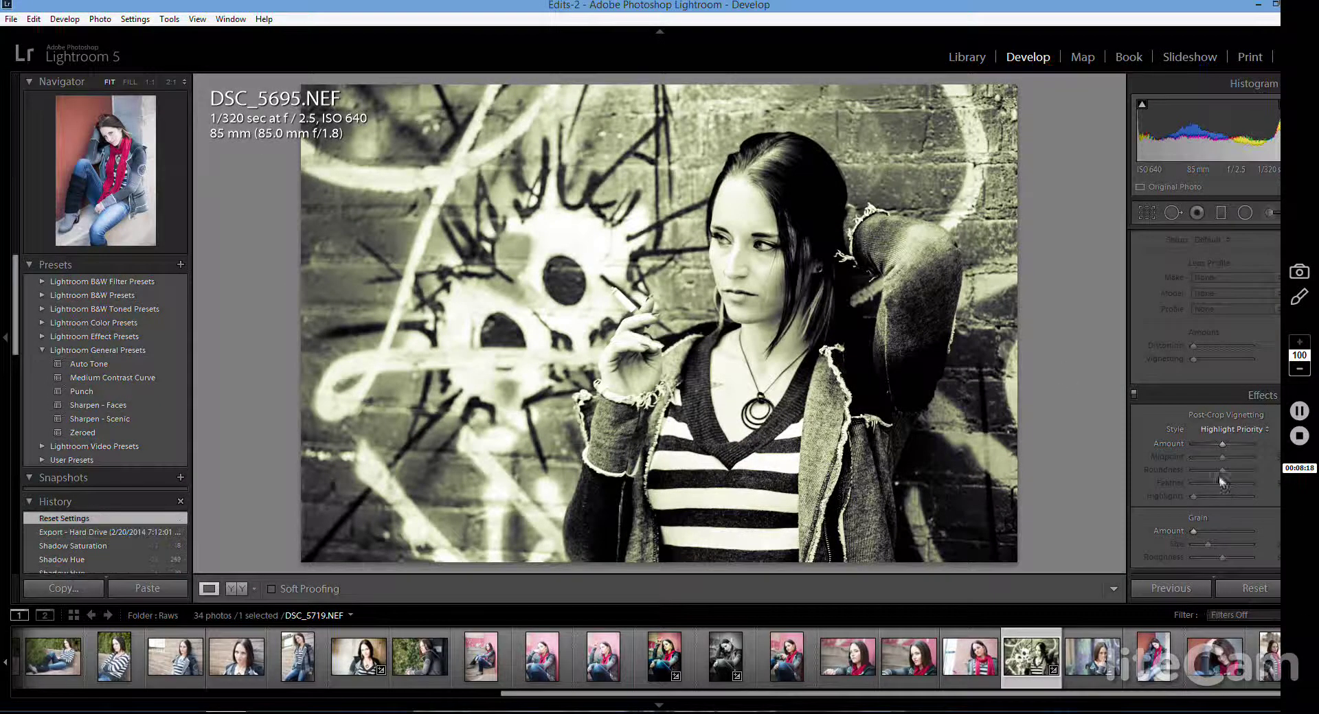
scroll(1200, 349, "up", 10)
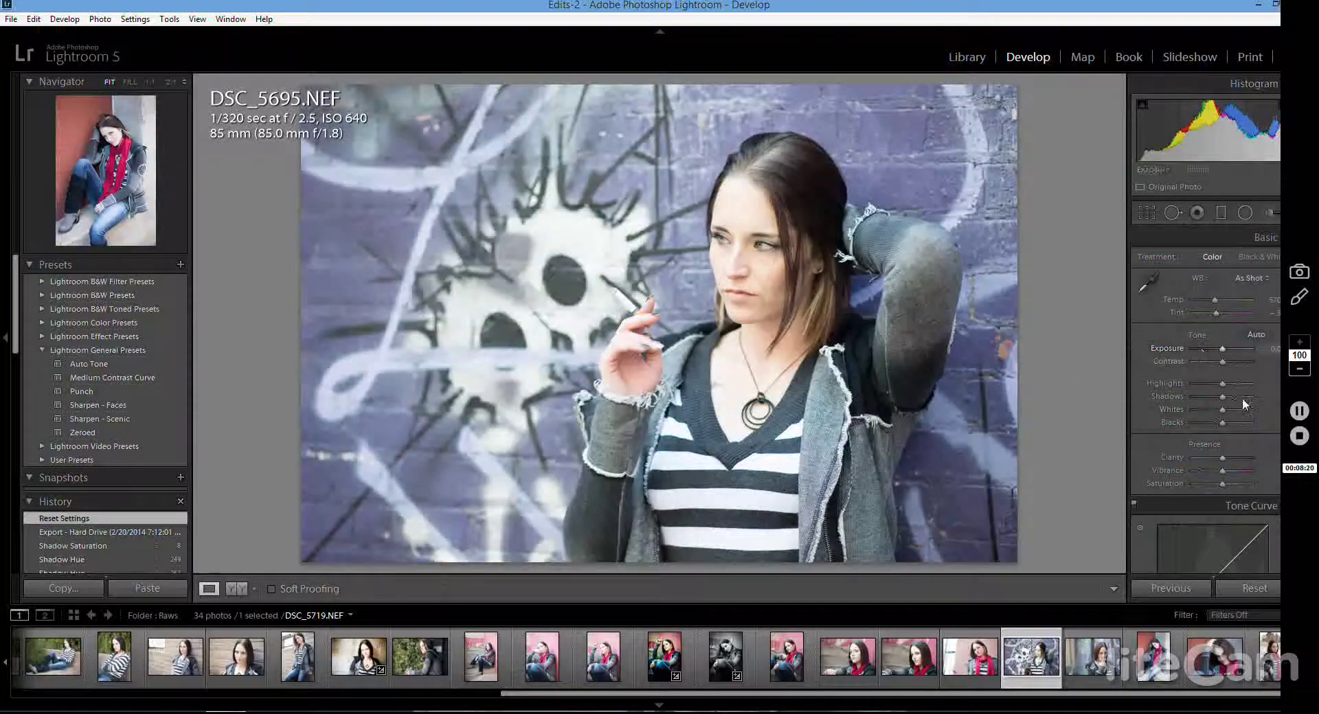
left_click_drag(1222, 362, 1215, 422)
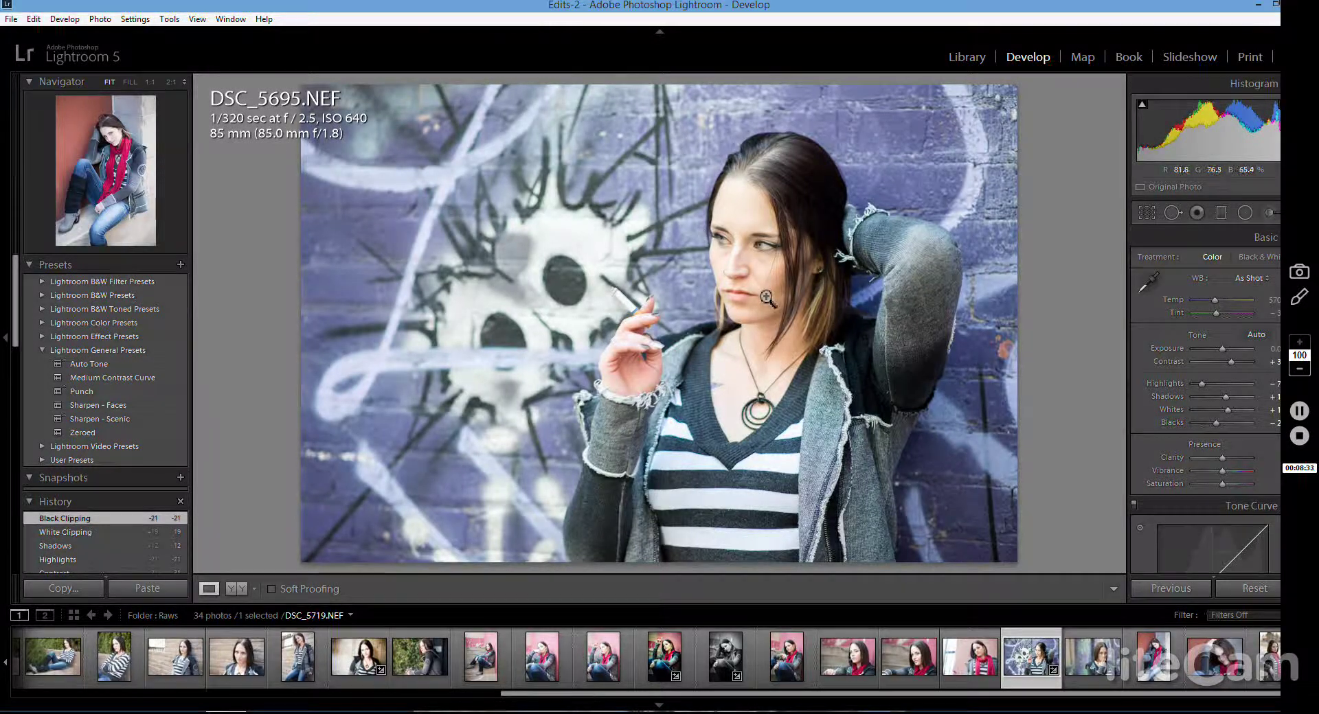
Step: Set the temperature to about 4.6K and the tint to -18, then check the woman's face at 1:1 zoom
mouse_move(1214, 298)
left_mouse_down()
mouse_move(1205, 306)
mouse_move(1221, 313)
left_mouse_up()
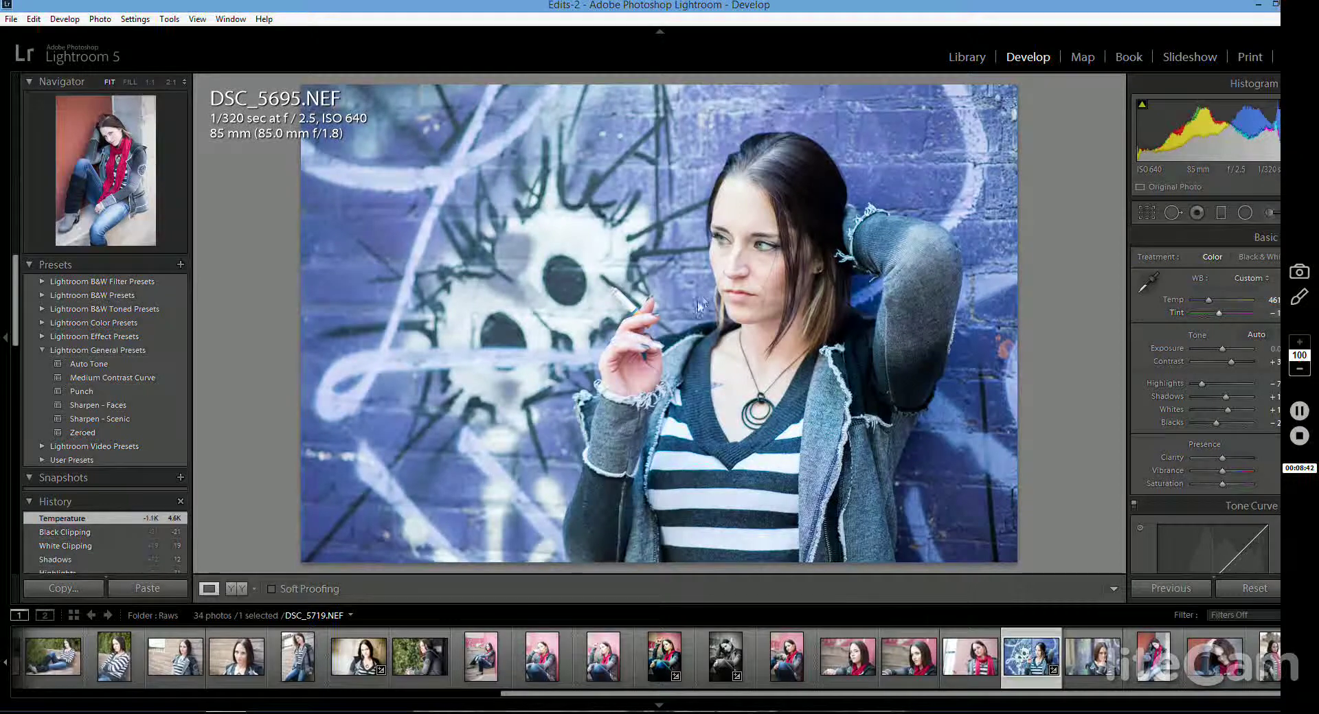
left_click(761, 246)
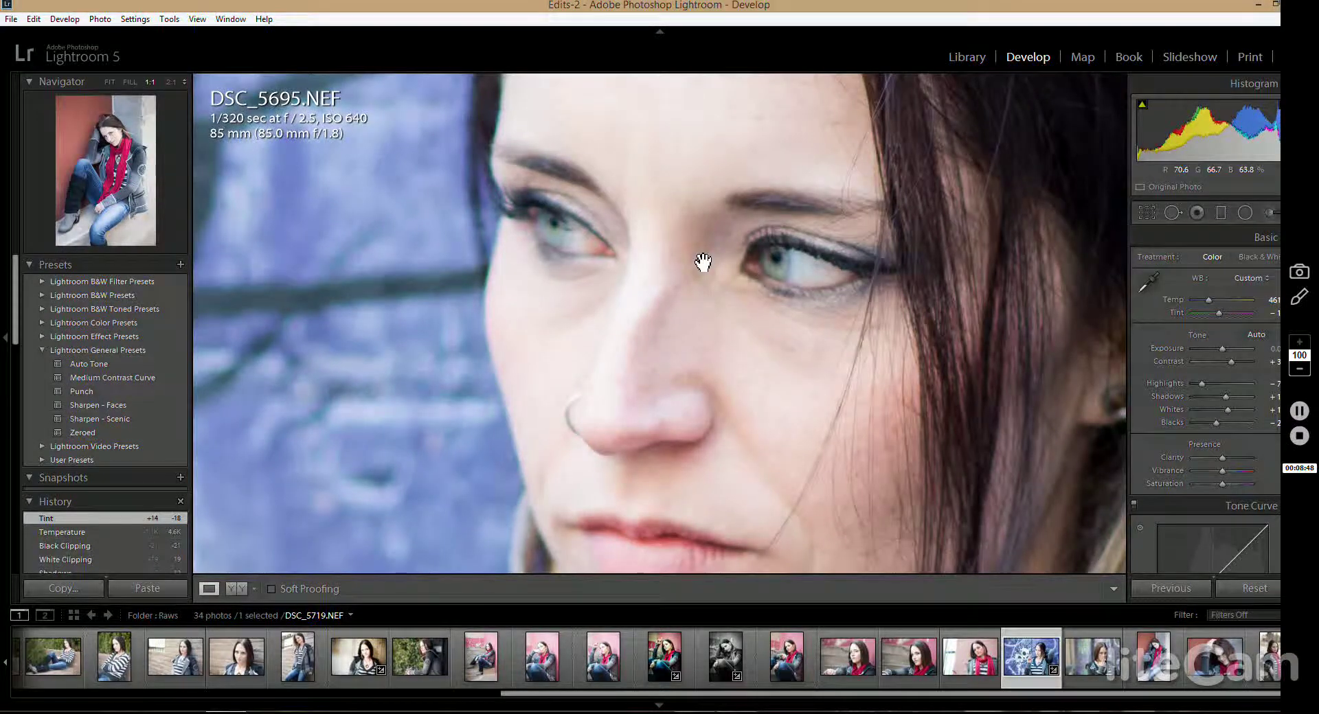
left_click_drag(703, 264, 523, 286)
left_click(849, 310)
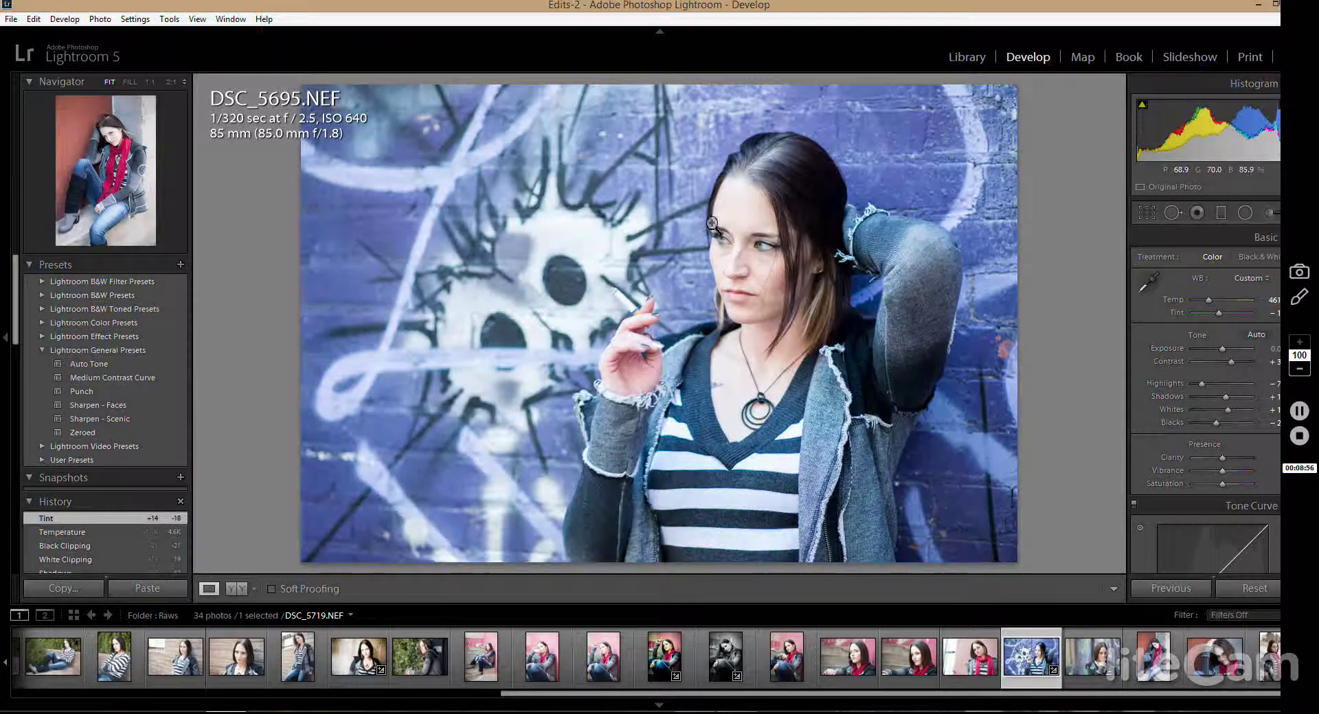
left_click(773, 244)
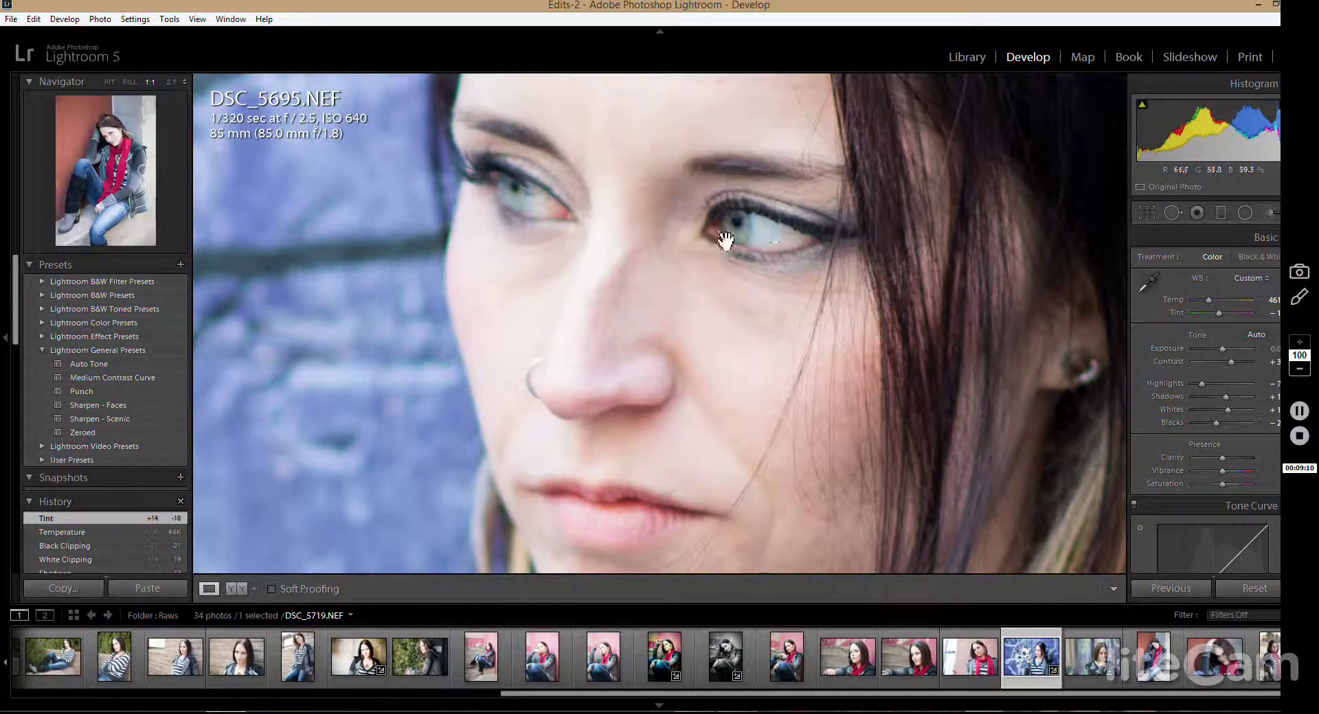
left_click(755, 226)
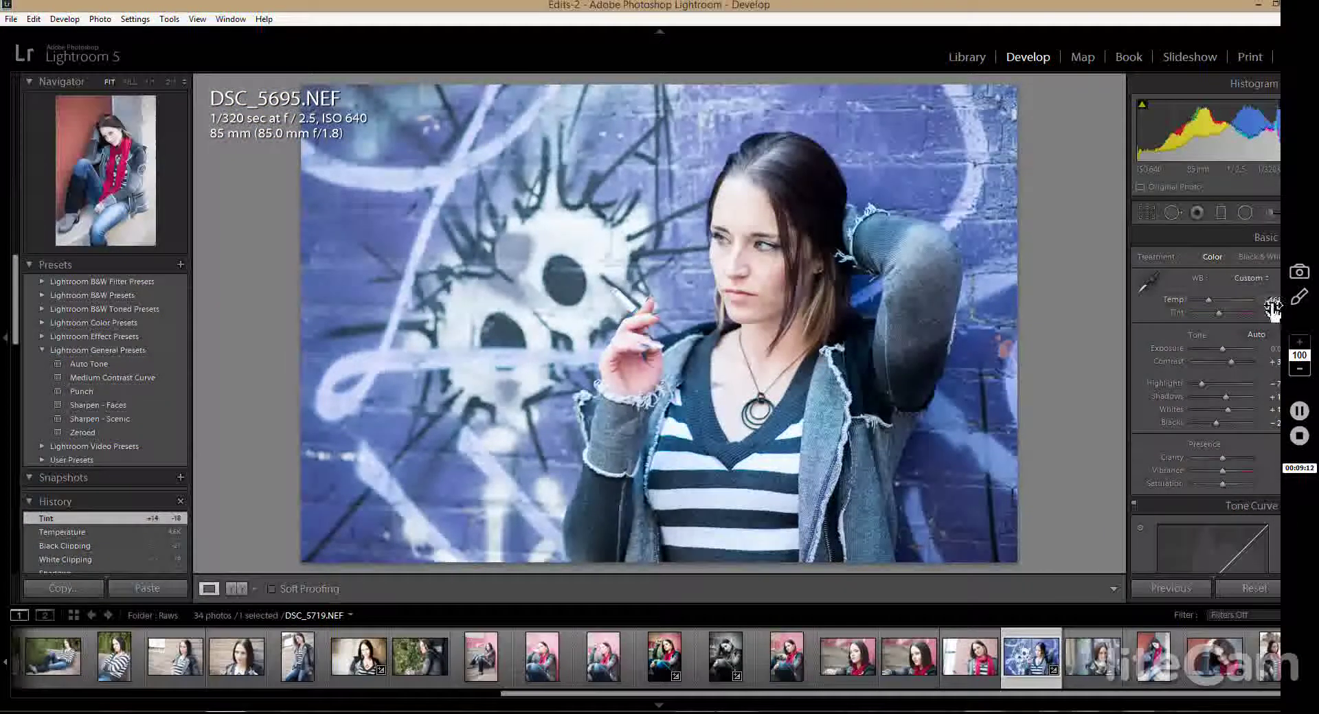
Step: Set the tone curve's point curve to Medium Contrast
scroll(1240, 438, "down", 5)
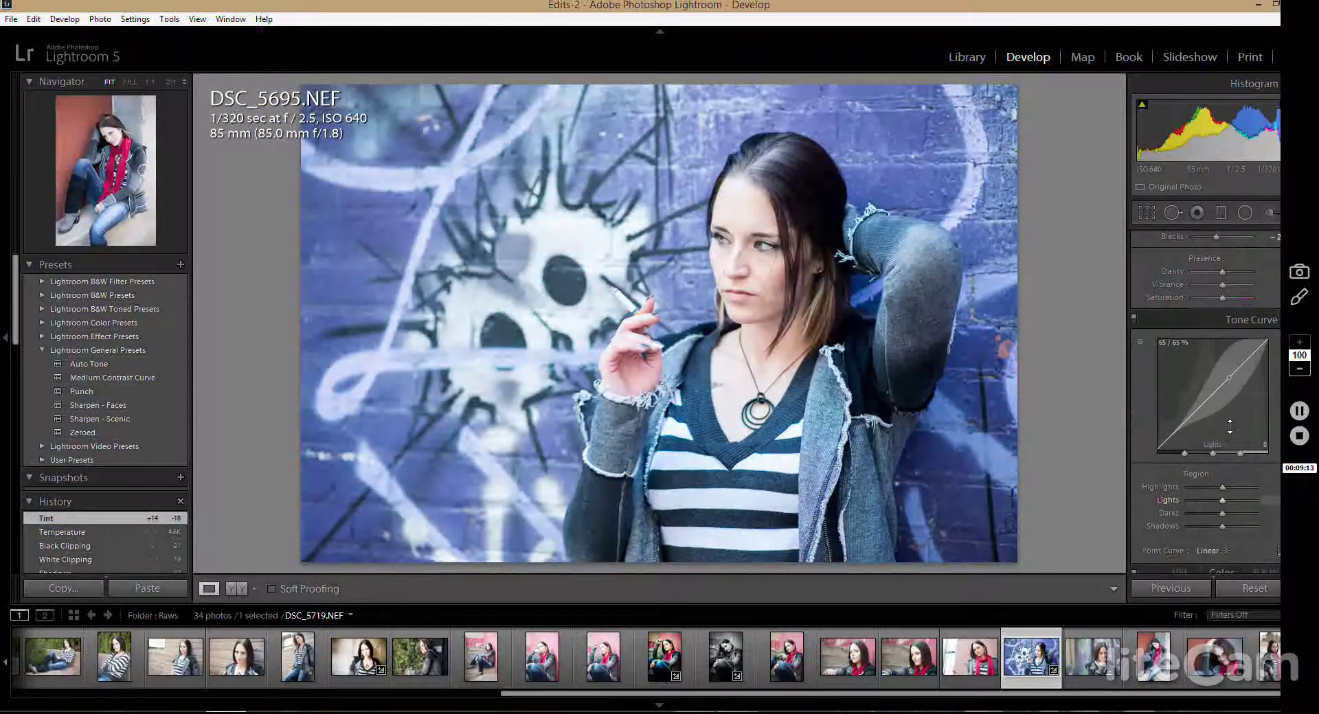
left_click(1222, 550)
left_click(1183, 582)
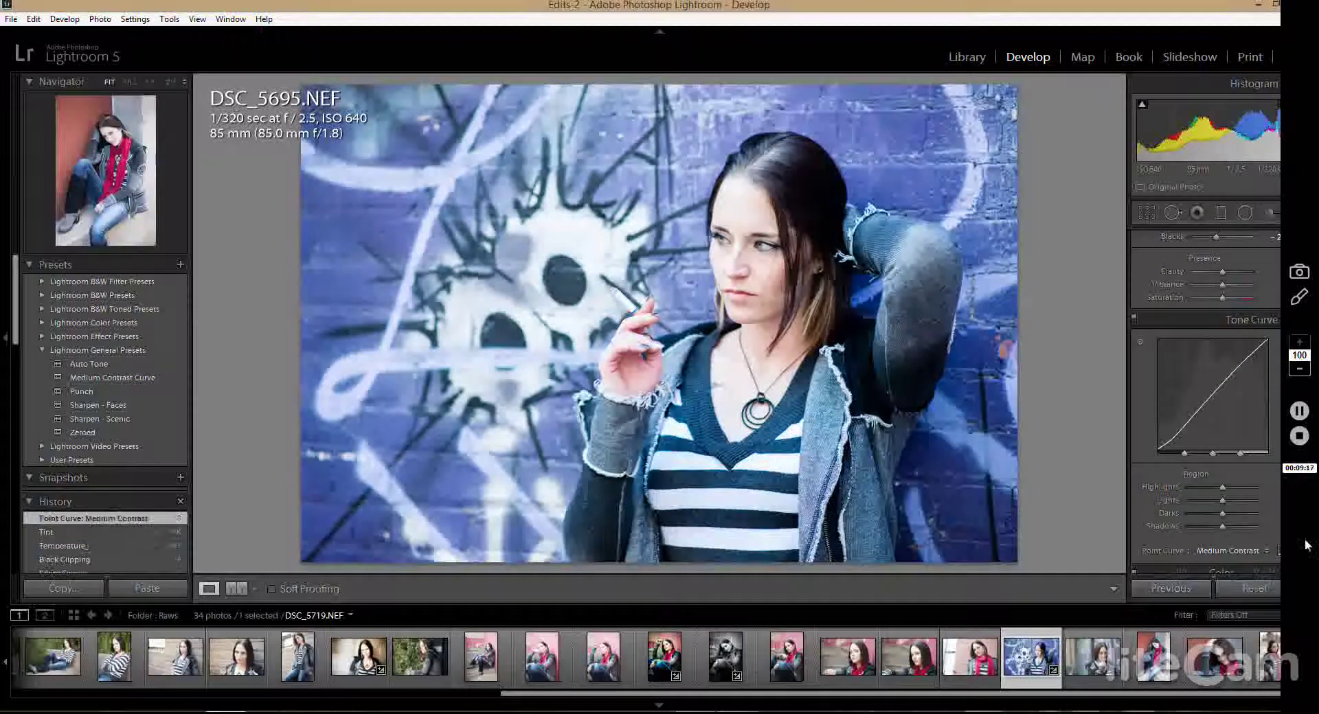
scroll(1220, 407, "down", 4)
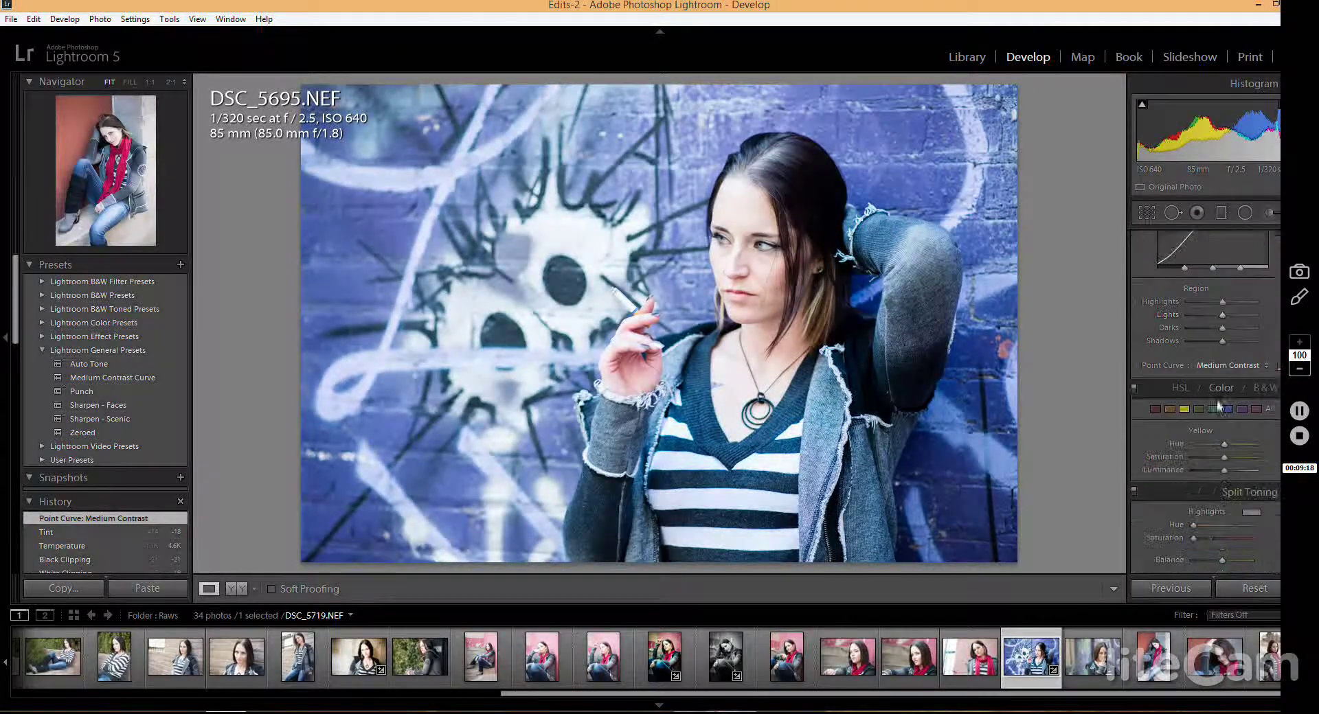
scroll(1222, 439, "down", 4)
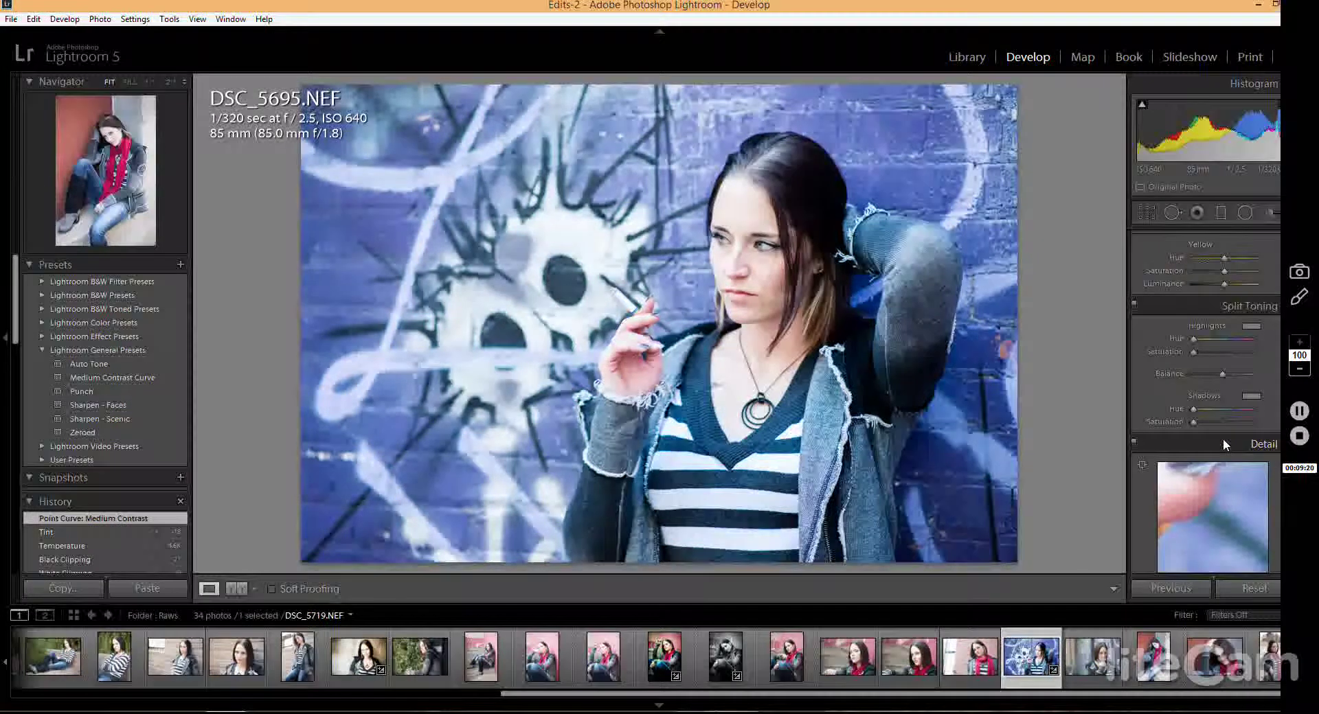
scroll(1222, 438, "up", 5)
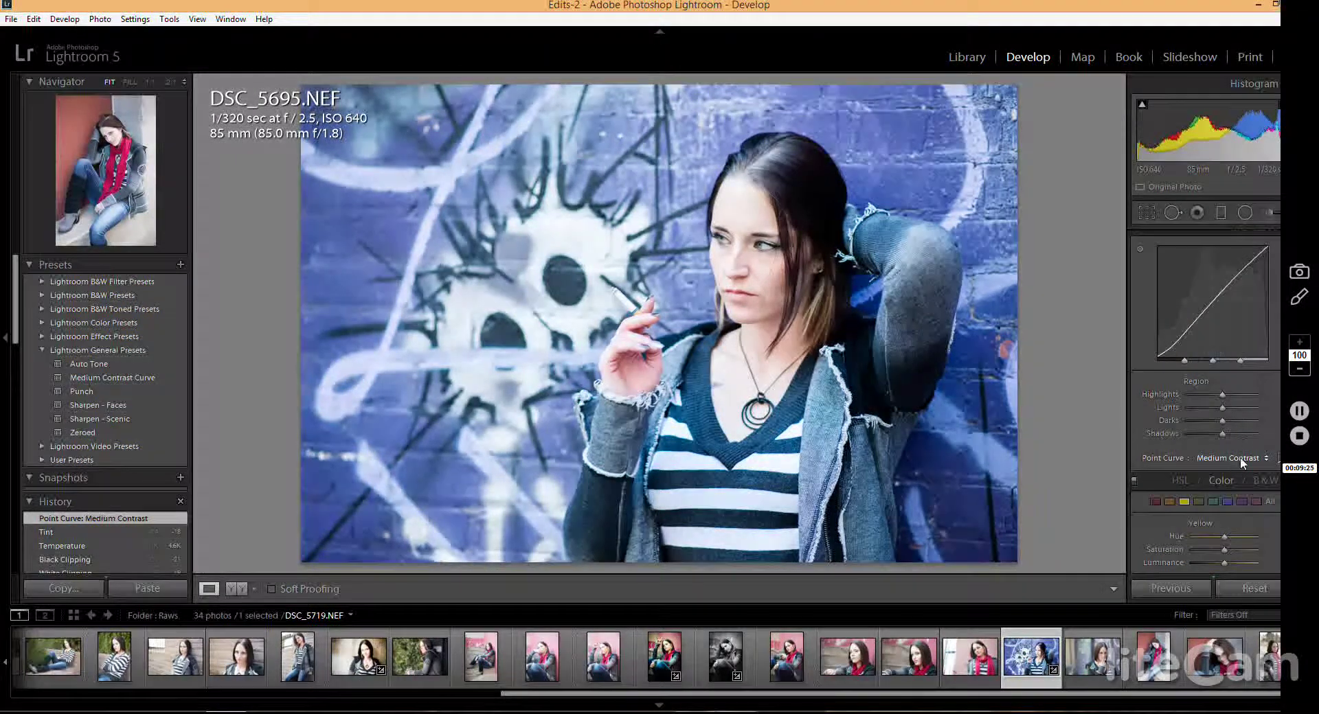
left_click(1239, 456)
left_click(1229, 470)
scroll(1229, 453, "down", 4)
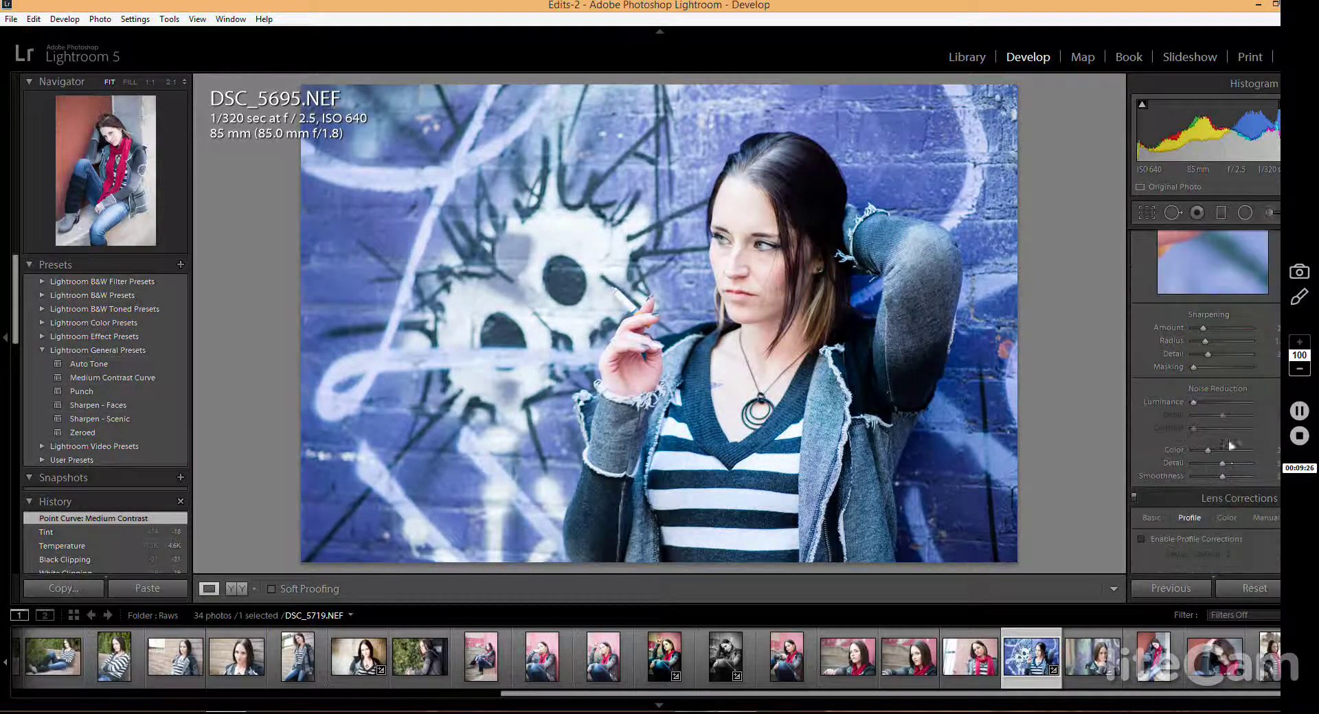
scroll(1226, 412, "up", 1)
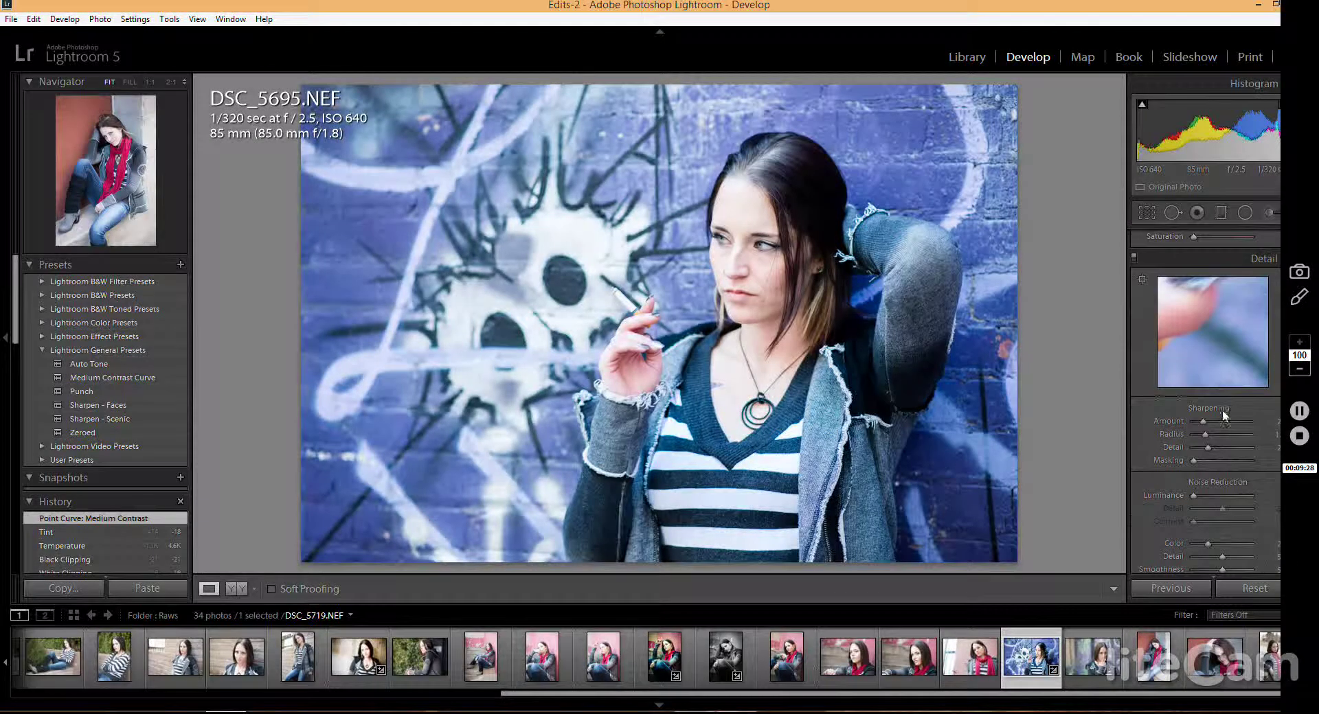
Step: Set the post-crop vignette amount to -33 on the graffiti portrait and compare it side by side before and after
scroll(1223, 412, "up", 4)
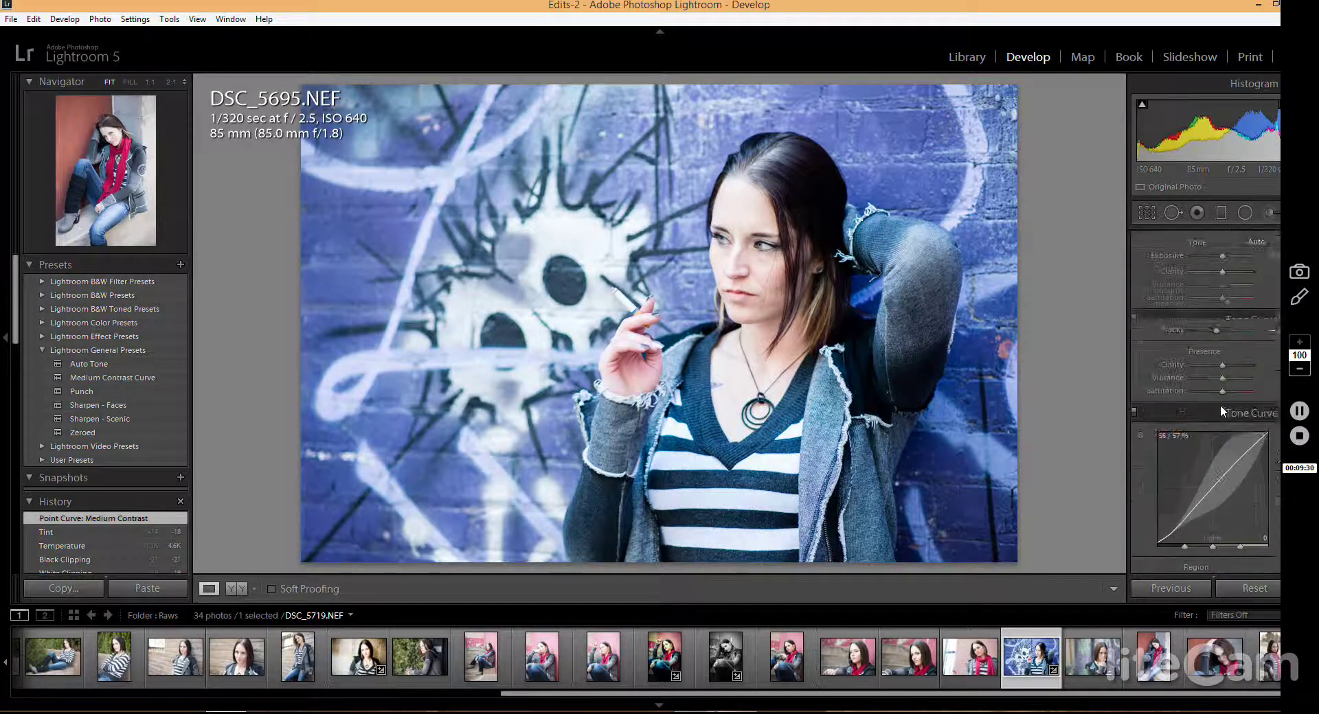
scroll(1220, 405, "down", 6)
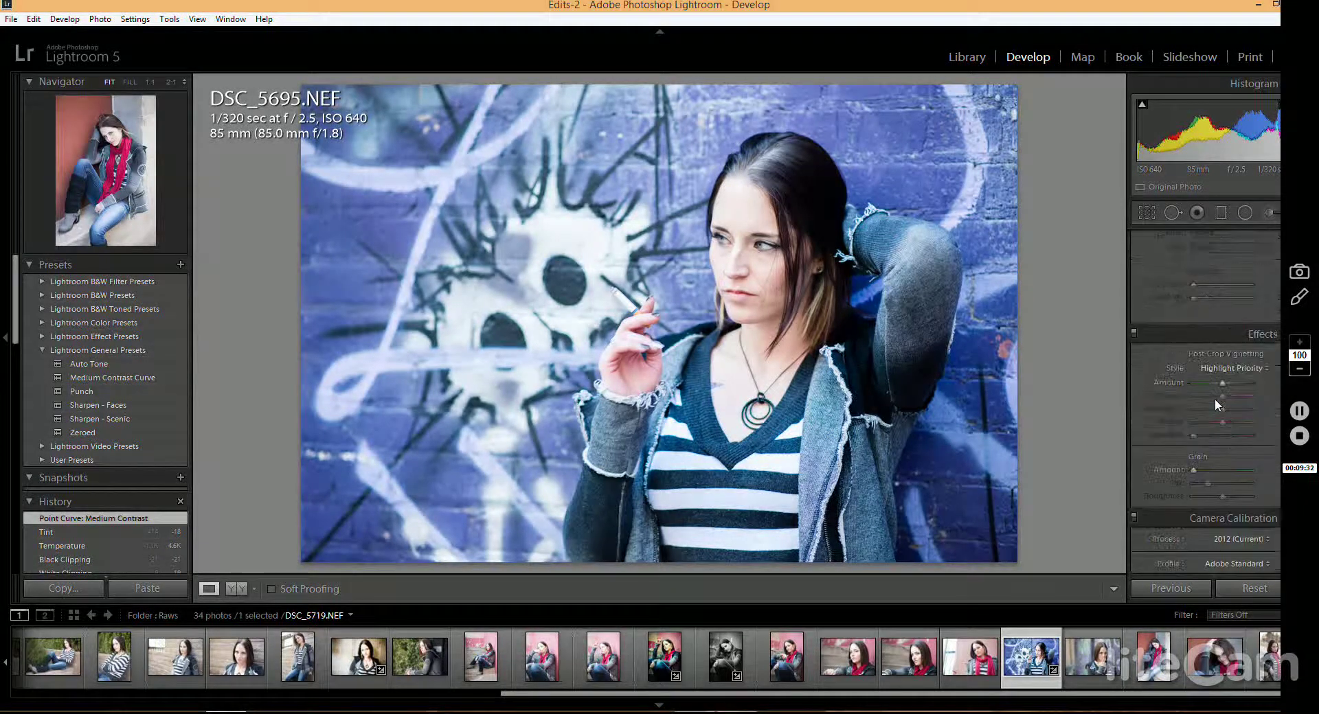
left_click_drag(1222, 383, 1213, 383)
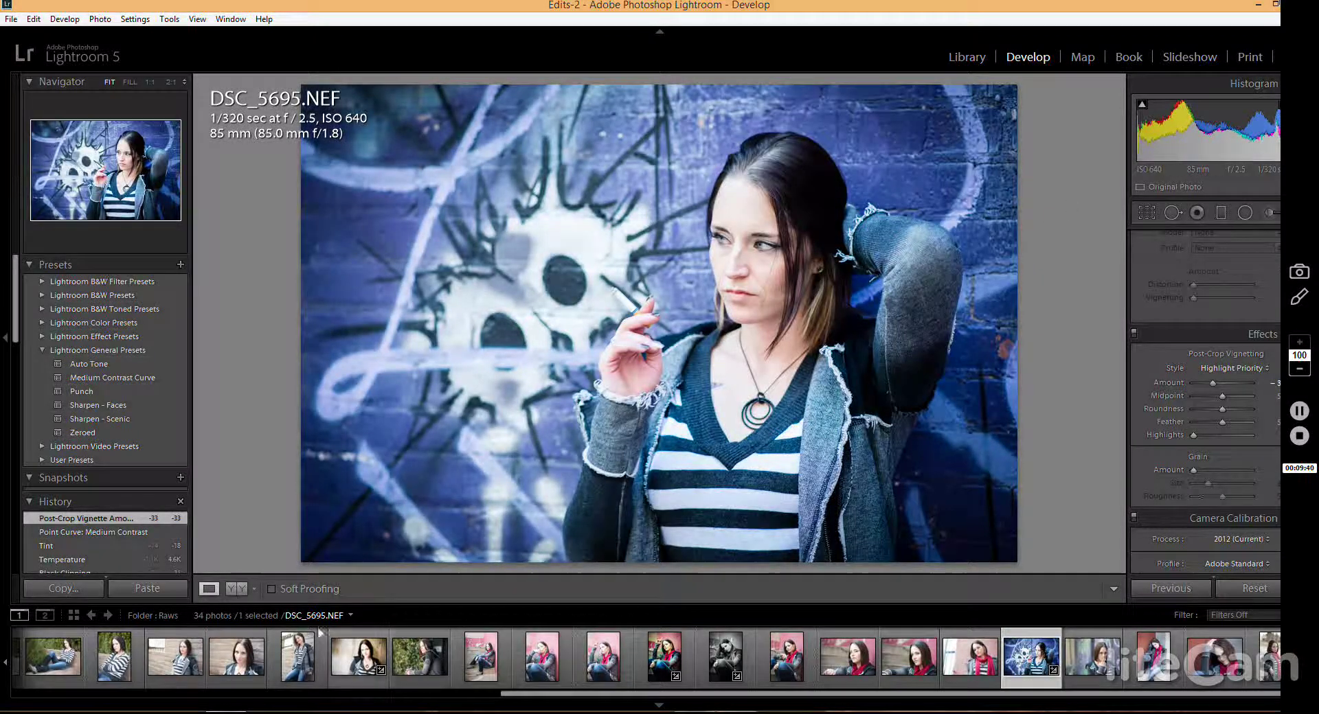
left_click(236, 589)
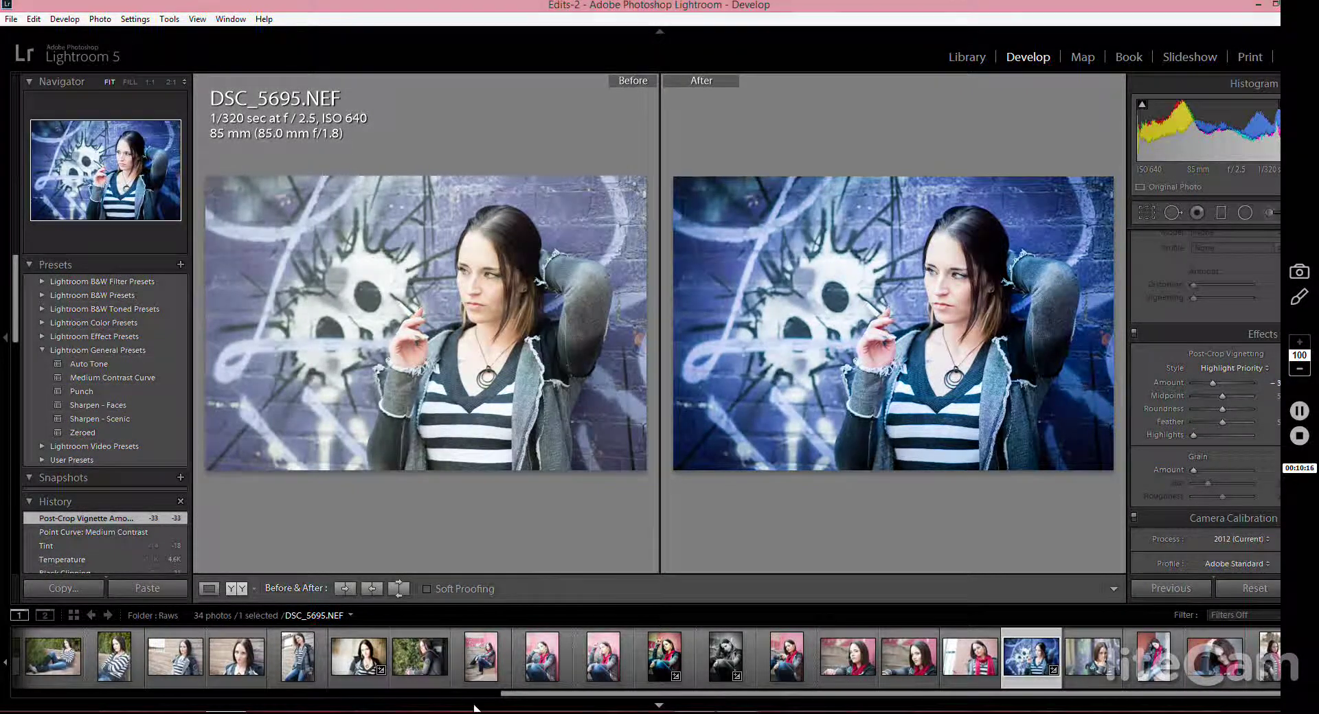
Step: Open the red-scarf portrait DSC_5575.NEF in the single view and reset its develop settings
scroll(528, 660, "up", 5)
scroll(648, 660, "up", 2)
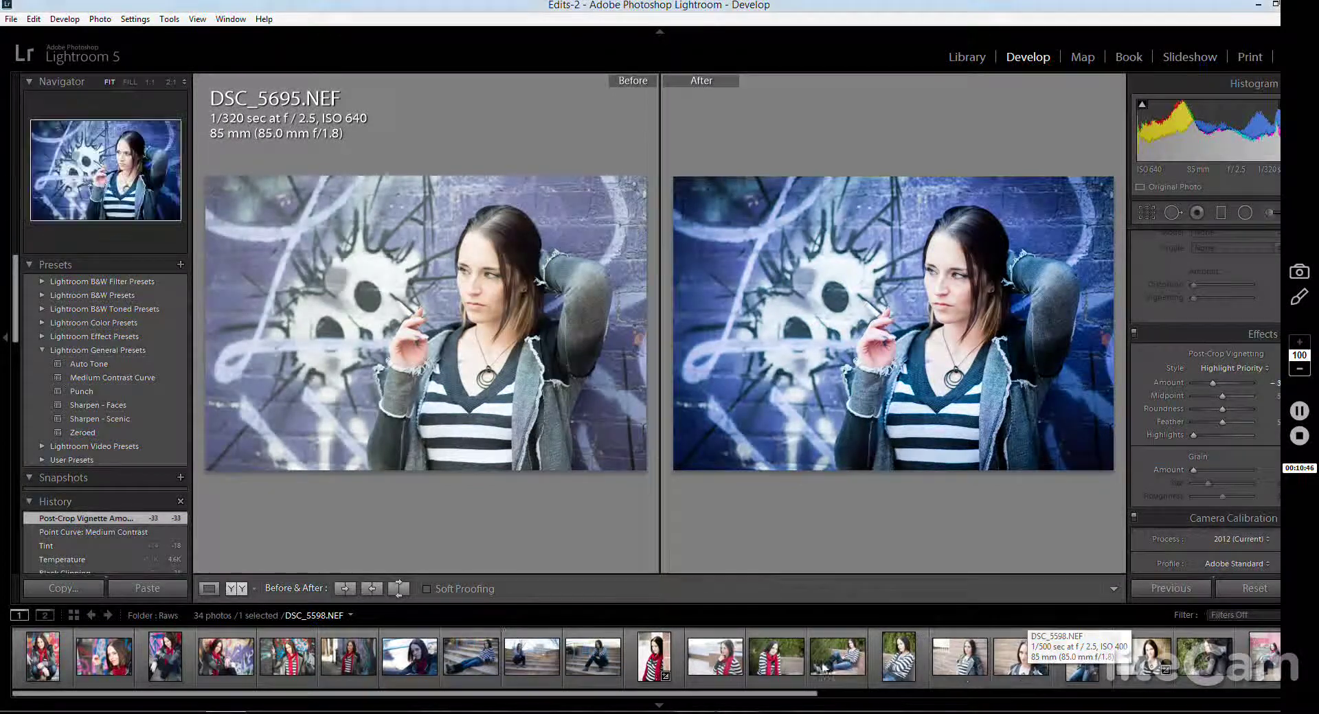
left_click(673, 659)
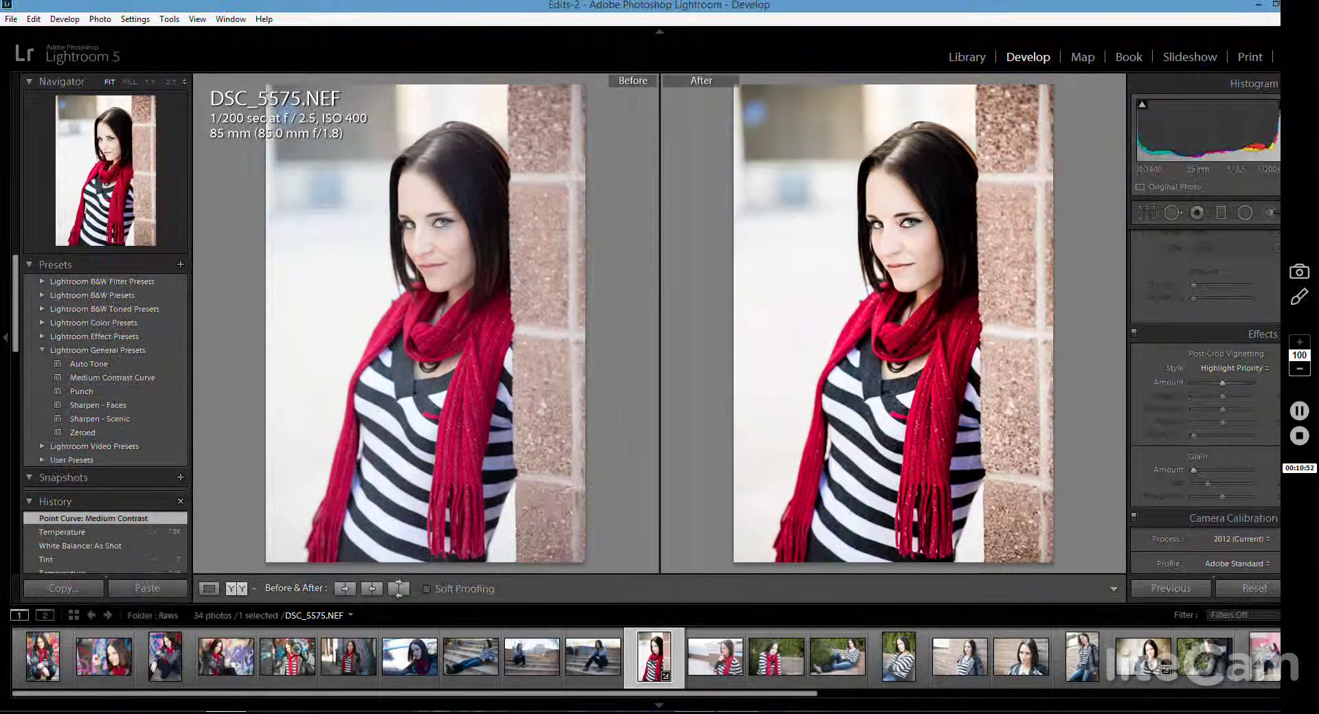
left_click(211, 591)
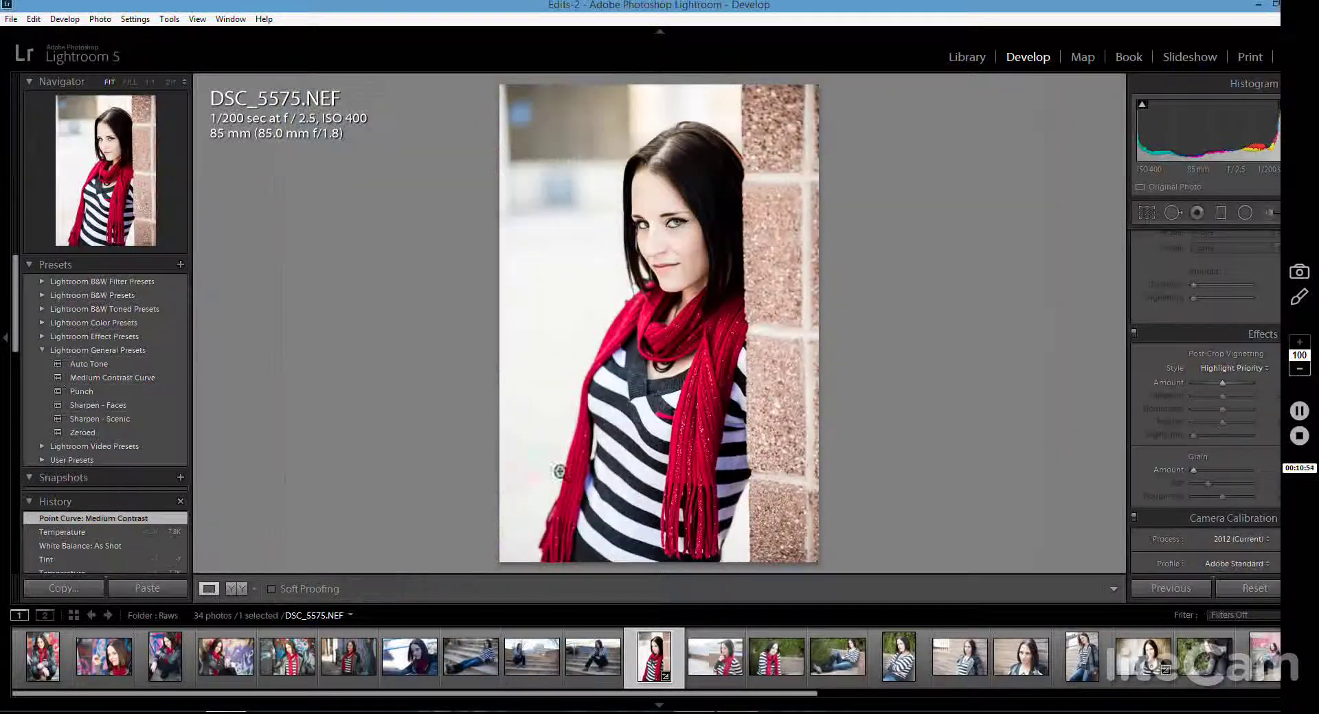
left_click(1248, 588)
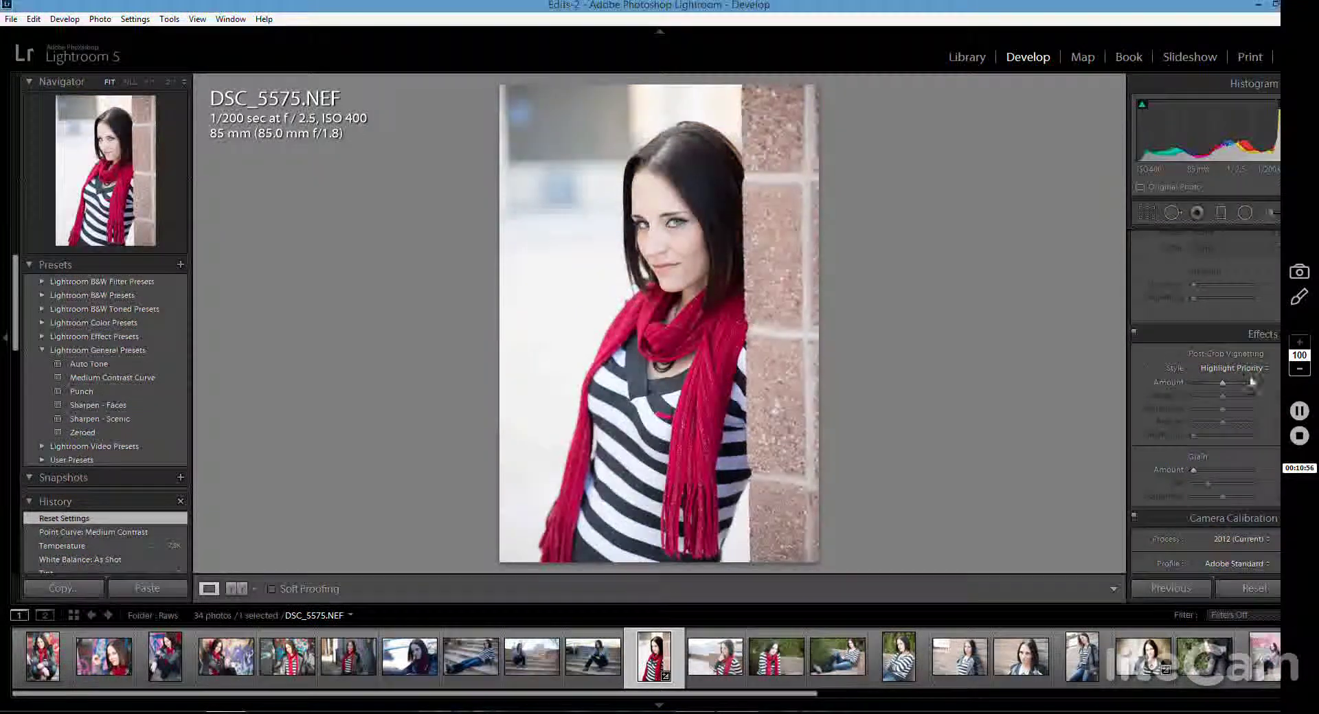
Step: Set contrast to +48, vibrance to +64 and saturation to -14, warm the temperature, lower highlights and blacks, and raise shadows, whites and clarity
scroll(1209, 412, "up", 10)
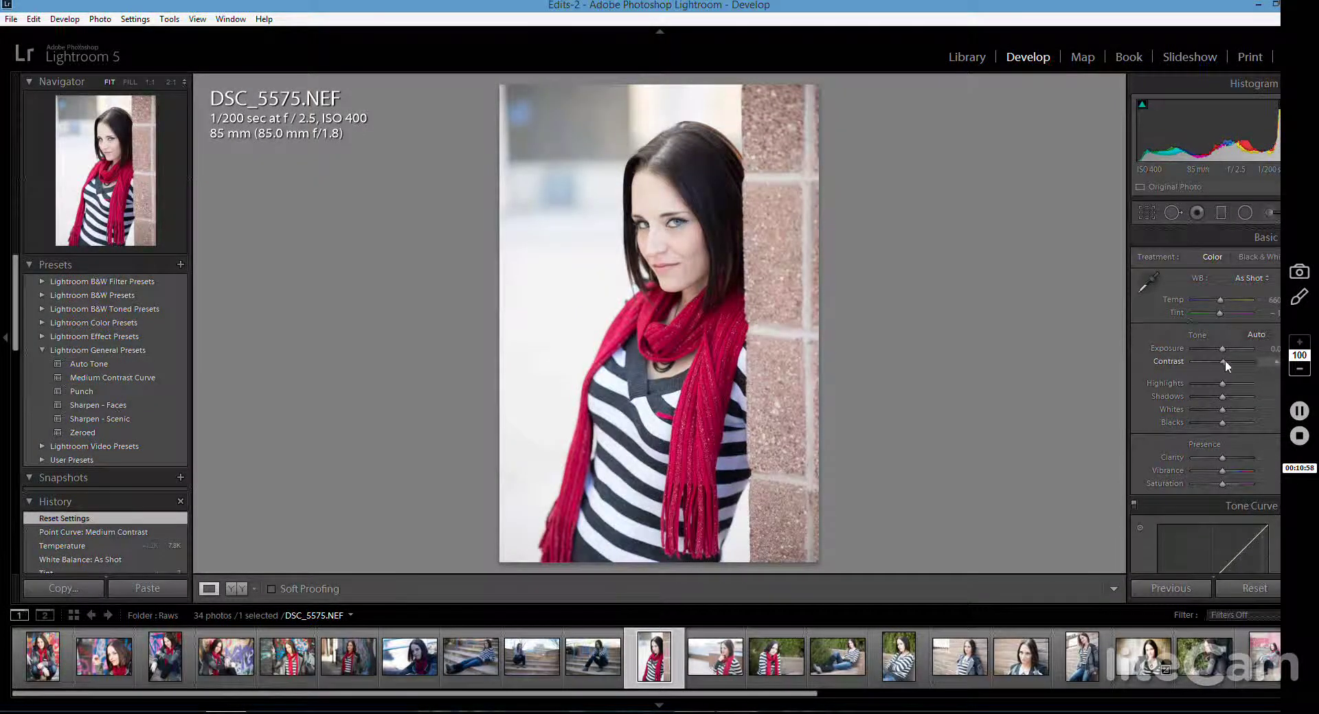
left_click_drag(1226, 362, 1235, 361)
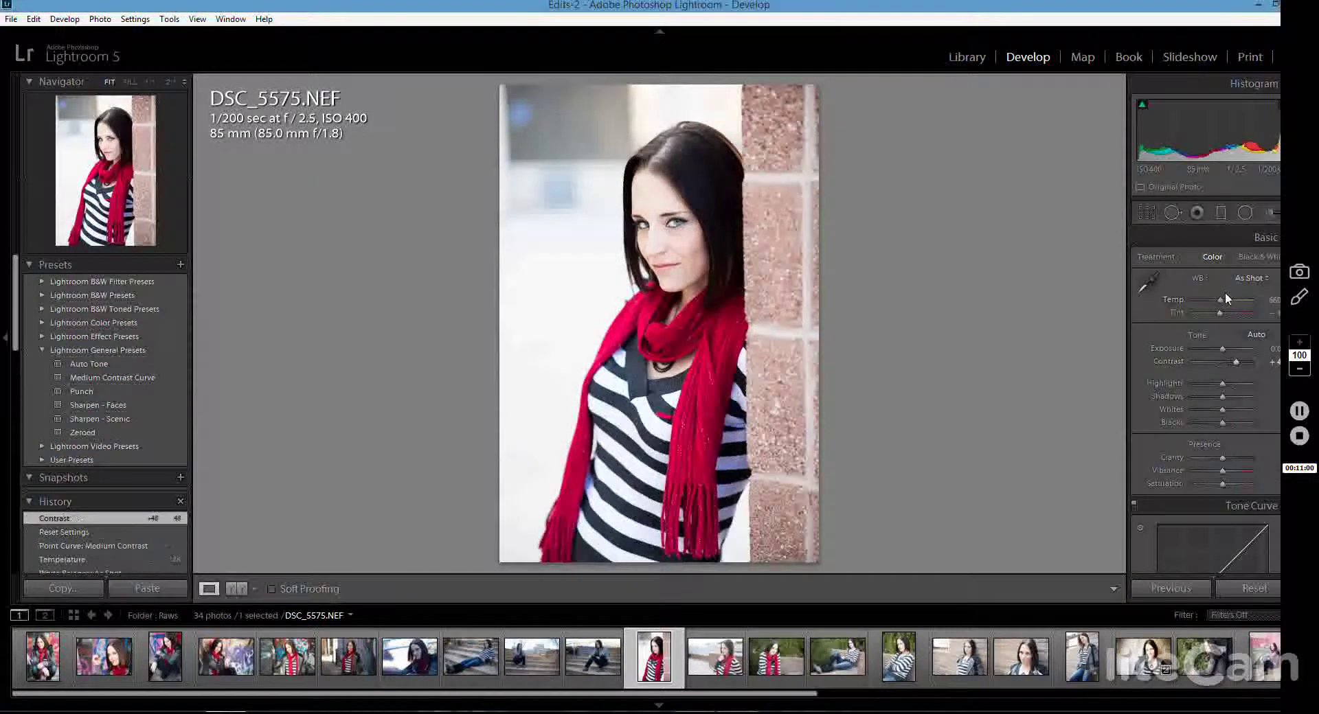
left_click_drag(1214, 305, 1230, 303)
left_click_drag(1226, 382, 1240, 471)
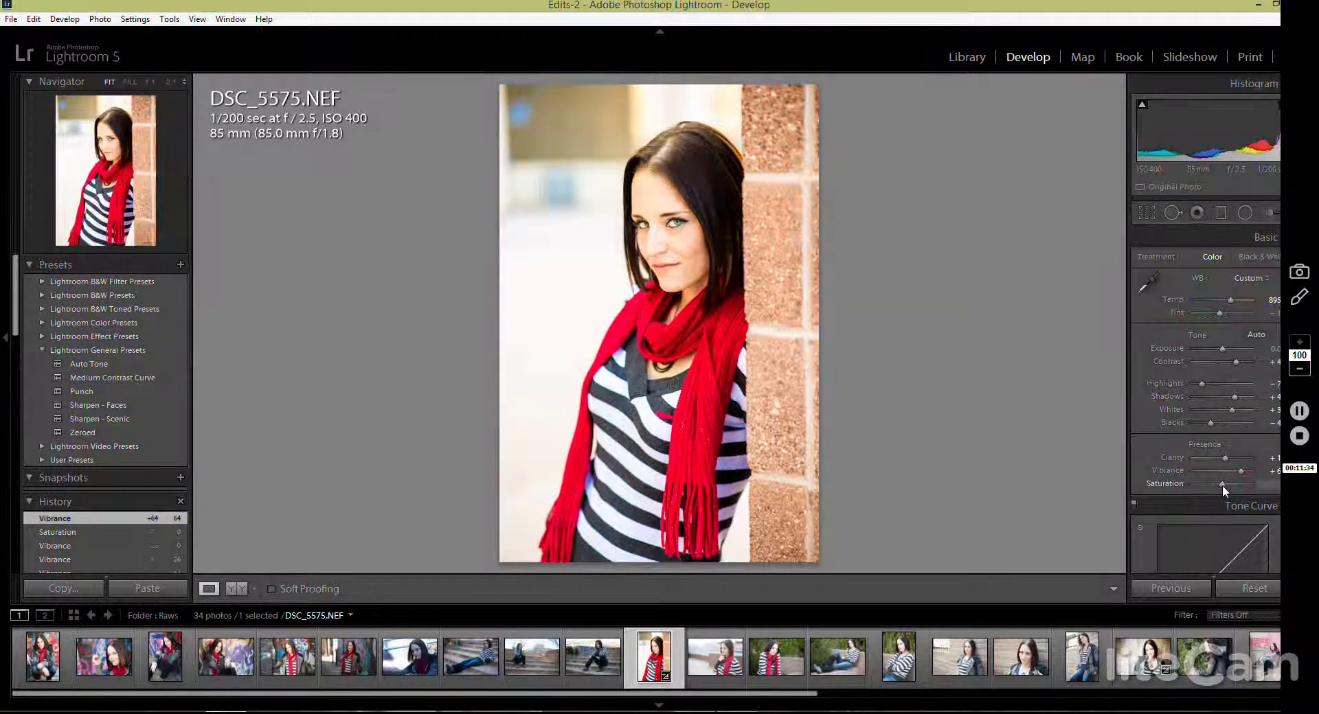
left_click_drag(1251, 489, 1259, 491)
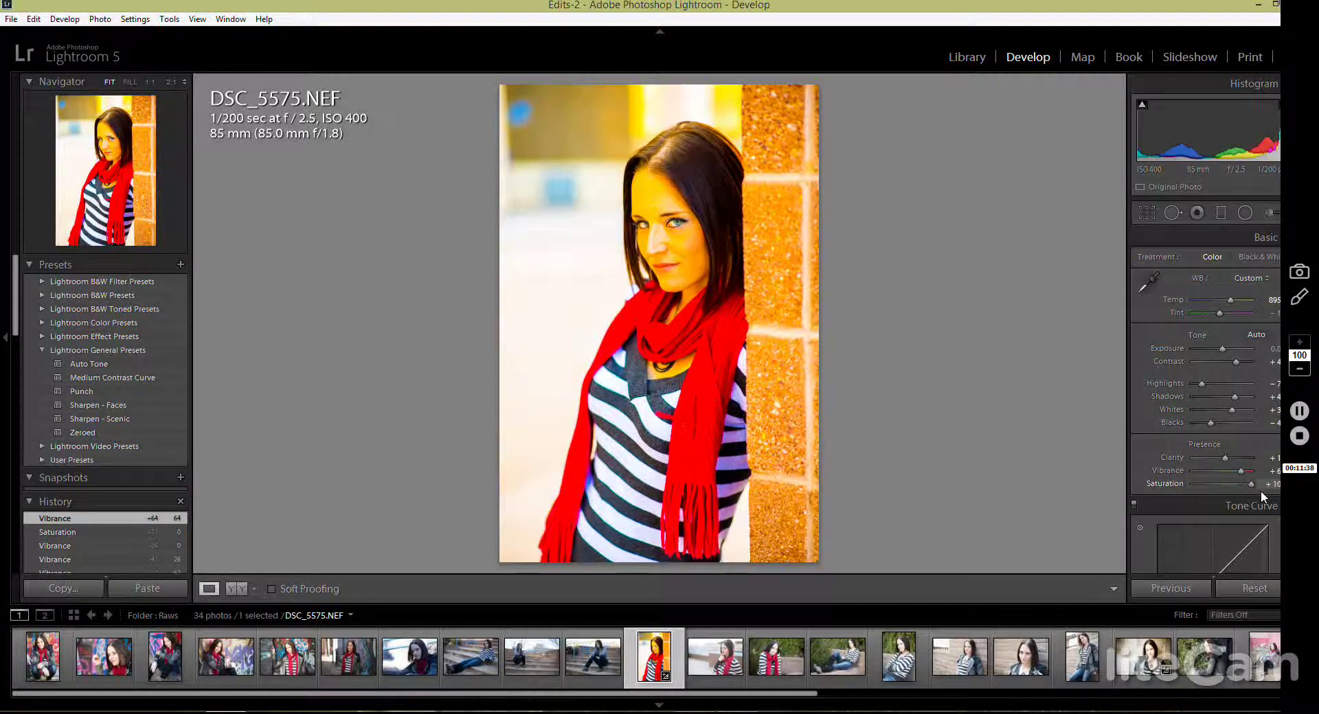
left_click_drag(1262, 490, 1219, 481)
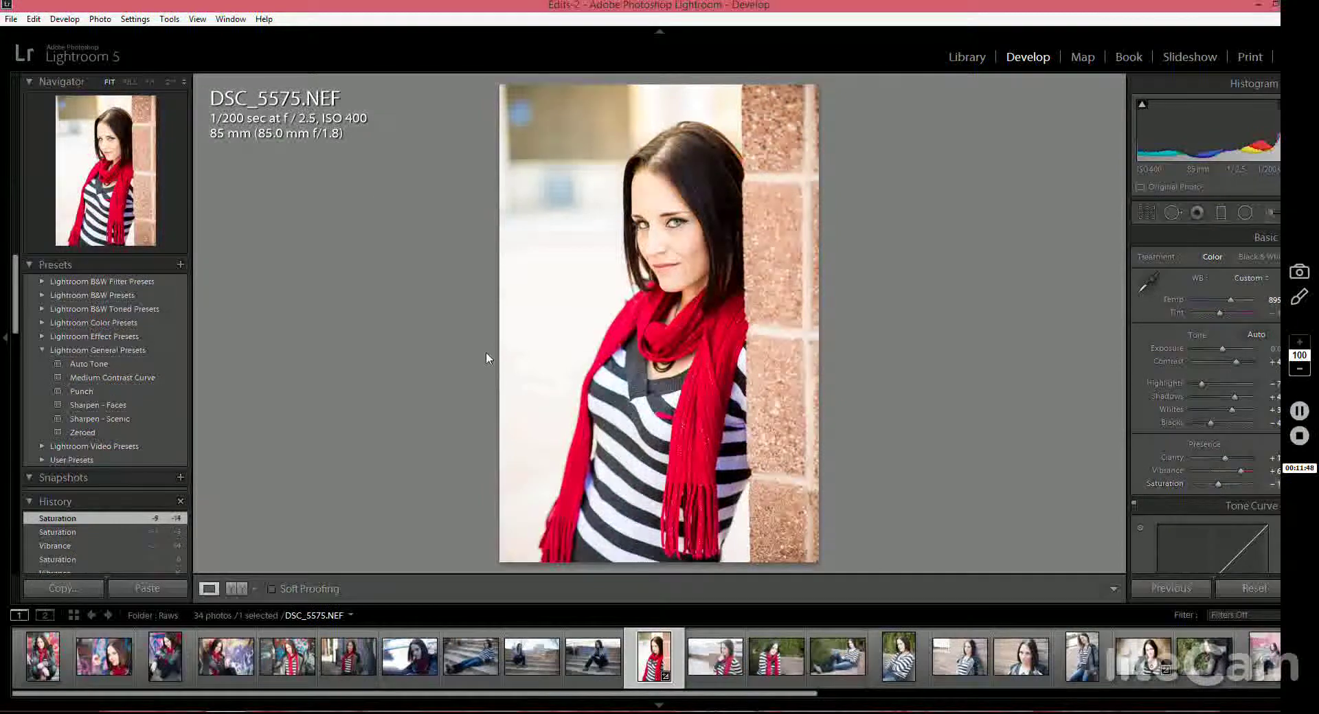
Step: Smooth the freckled cheek and the skin around the woman's mouth at 1:1 zoom using the adjustment brush's Soften Skin effect
left_click(687, 258)
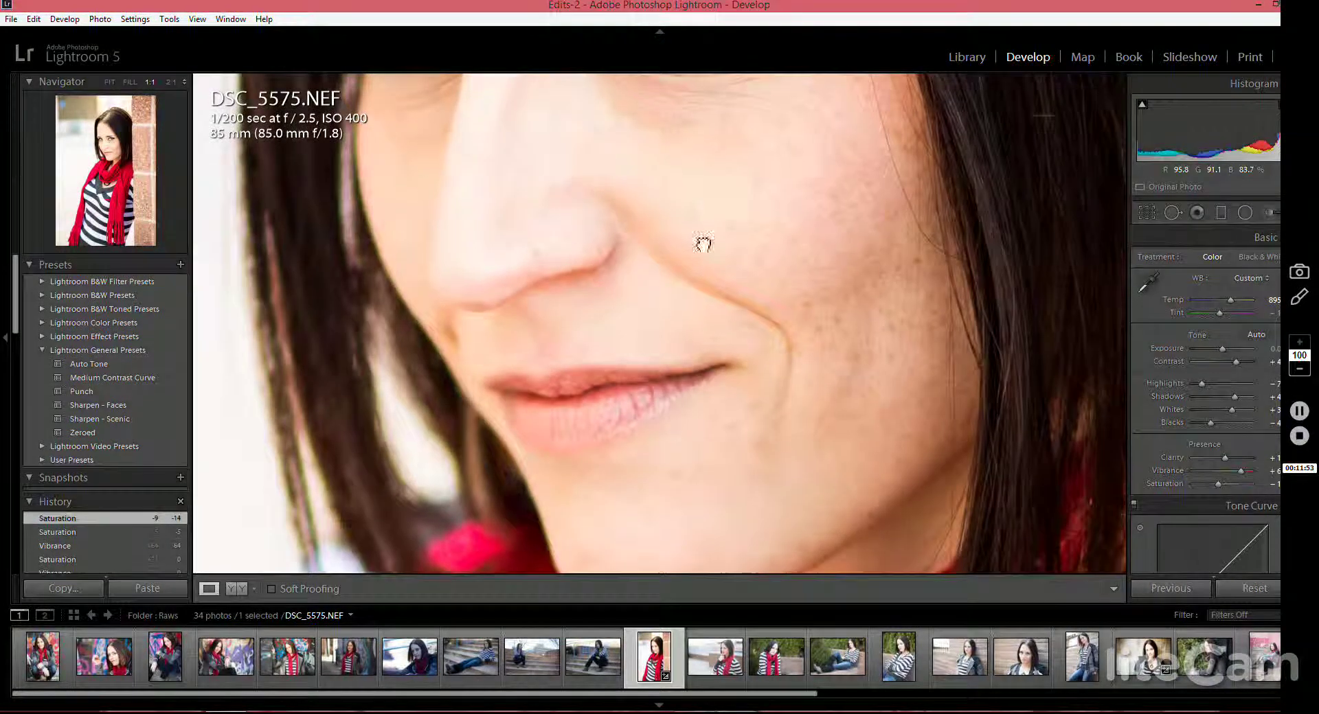
left_click_drag(703, 248, 694, 393)
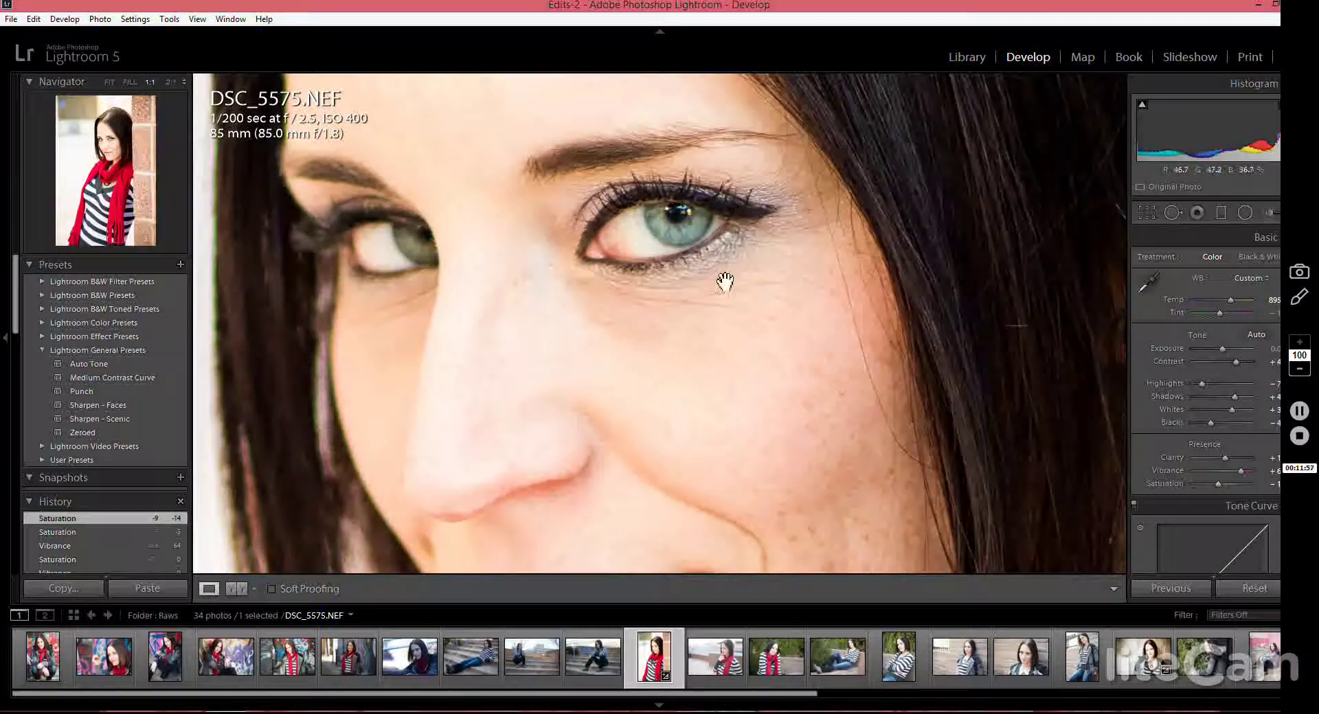
left_click_drag(713, 302, 527, 204)
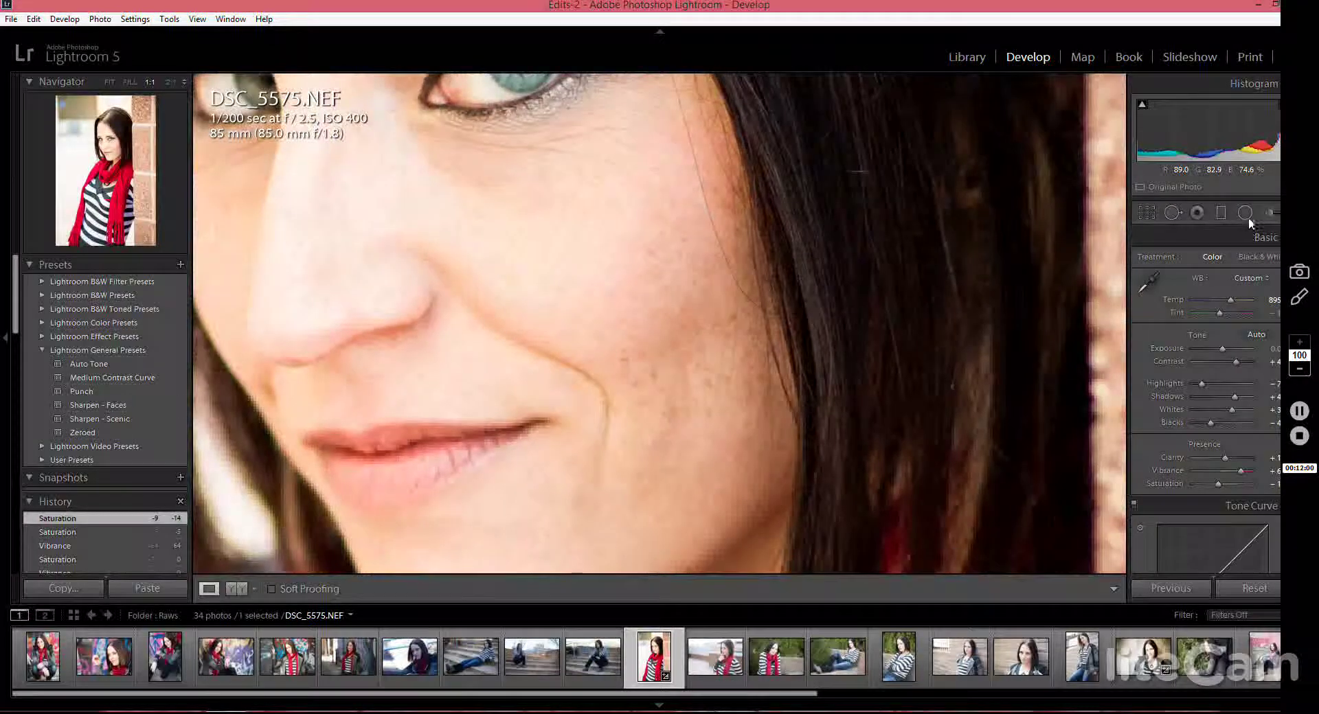
left_click(1269, 212)
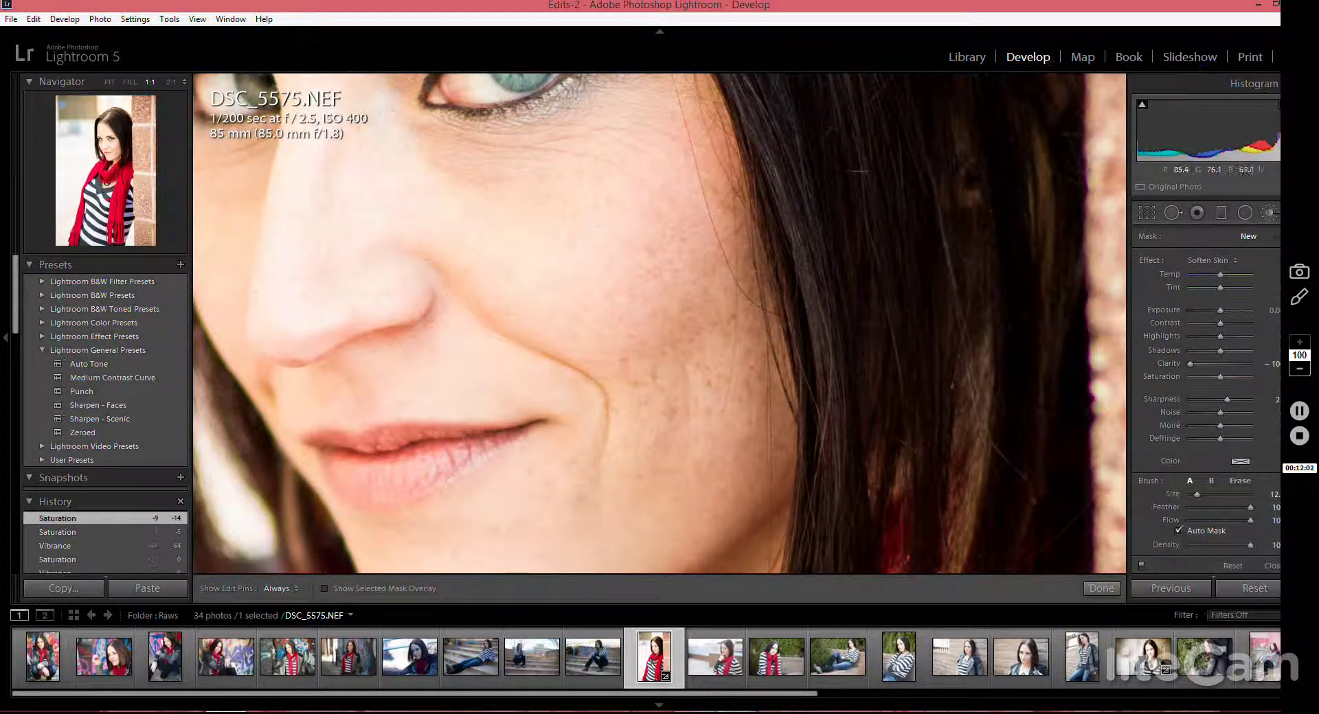
key("h")
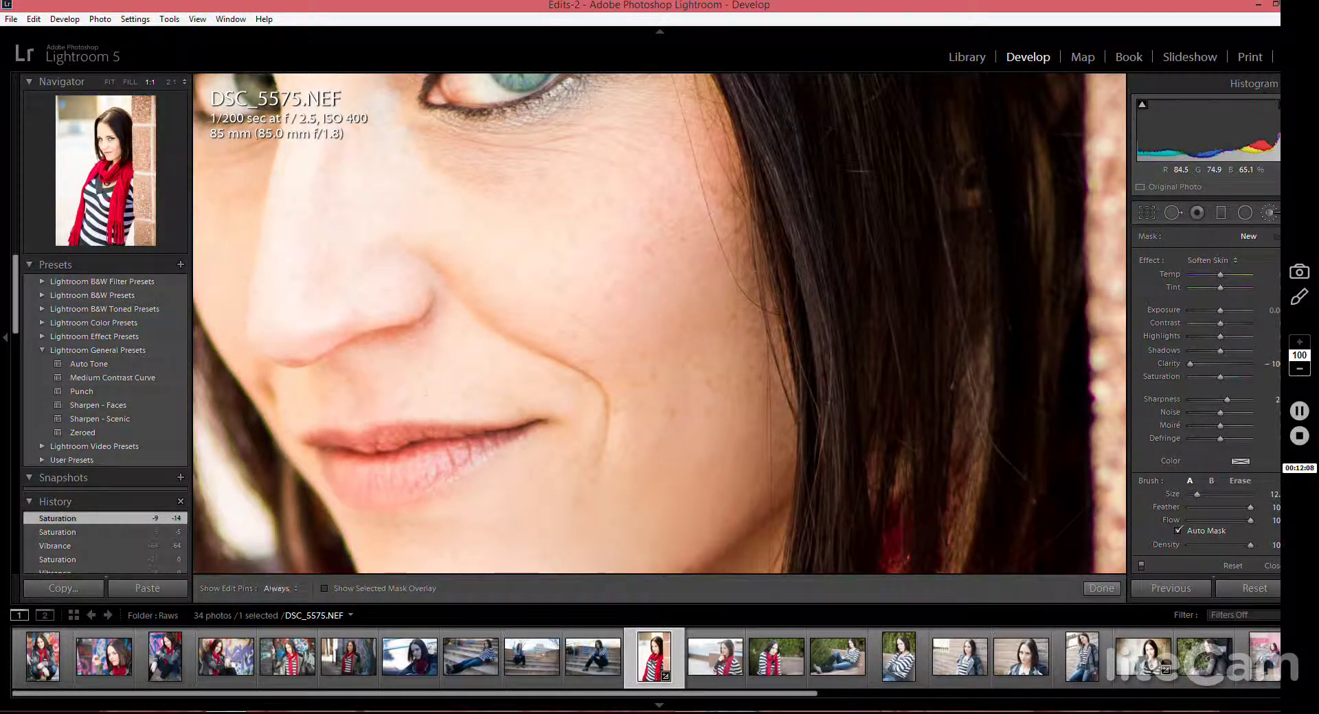
mouse_move(515, 394)
left_mouse_down()
mouse_move(481, 393)
mouse_move(635, 394)
left_mouse_up()
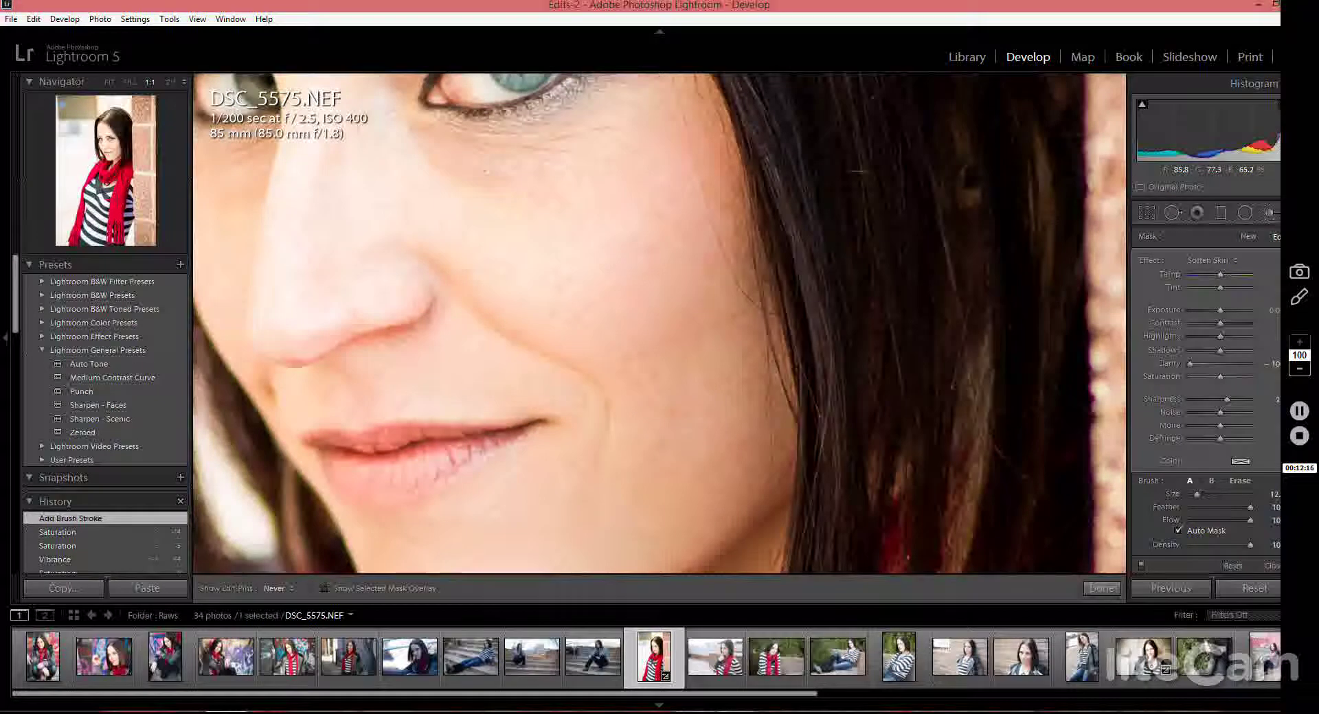
key("h")
left_click(666, 264)
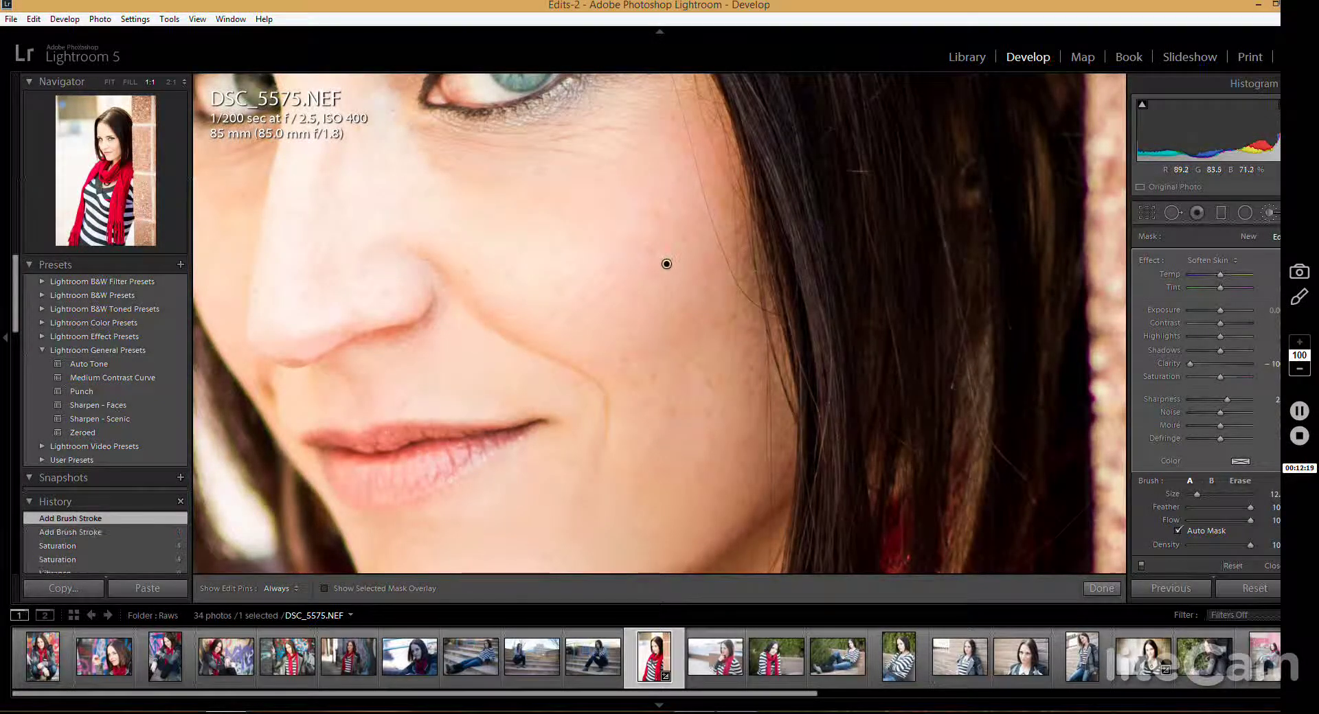
key("h")
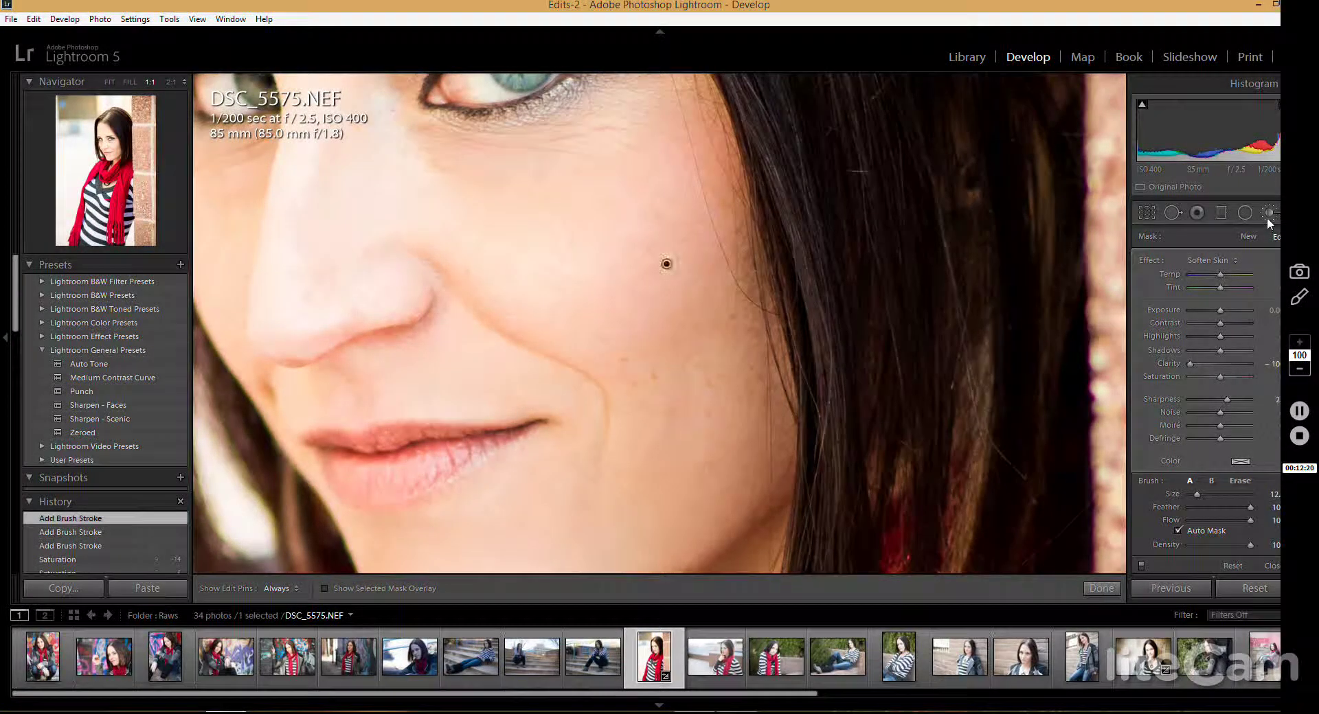
left_click(1268, 214)
Step: Fit the whole red-scarf portrait in view and compare it side by side before and after editing
left_click(443, 203)
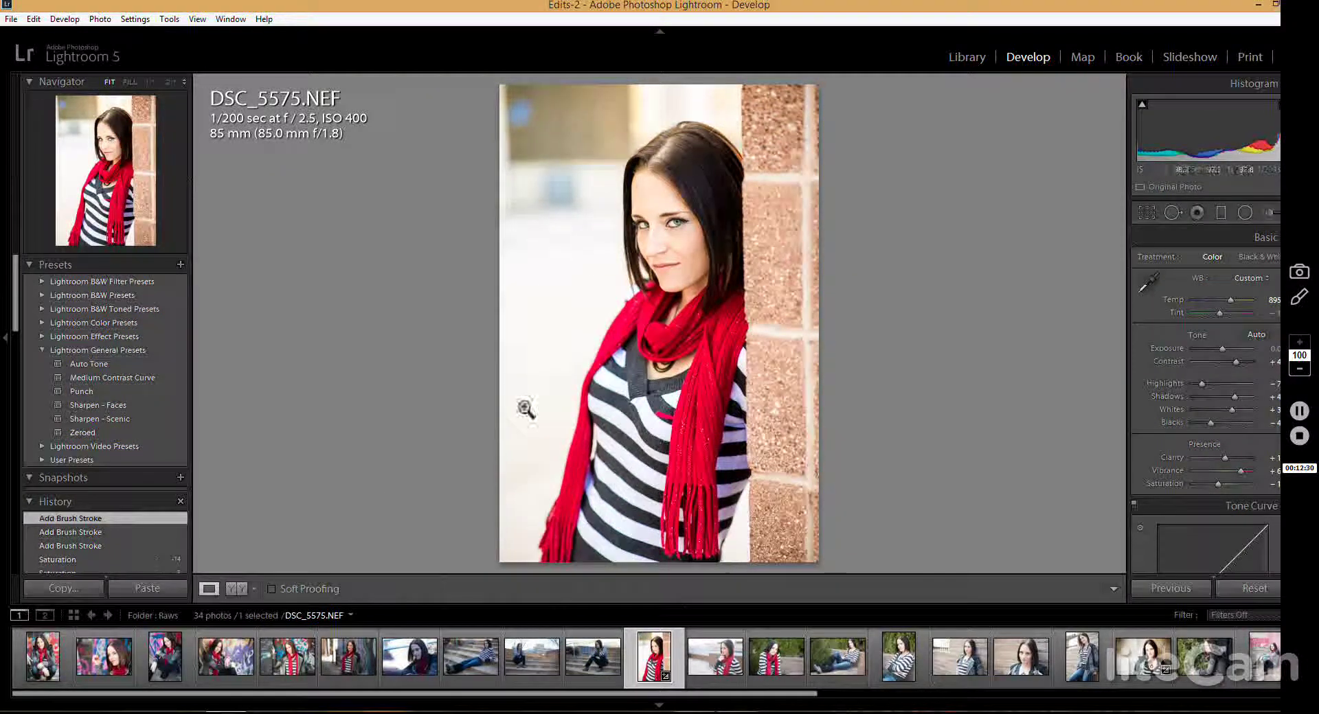
key("y")
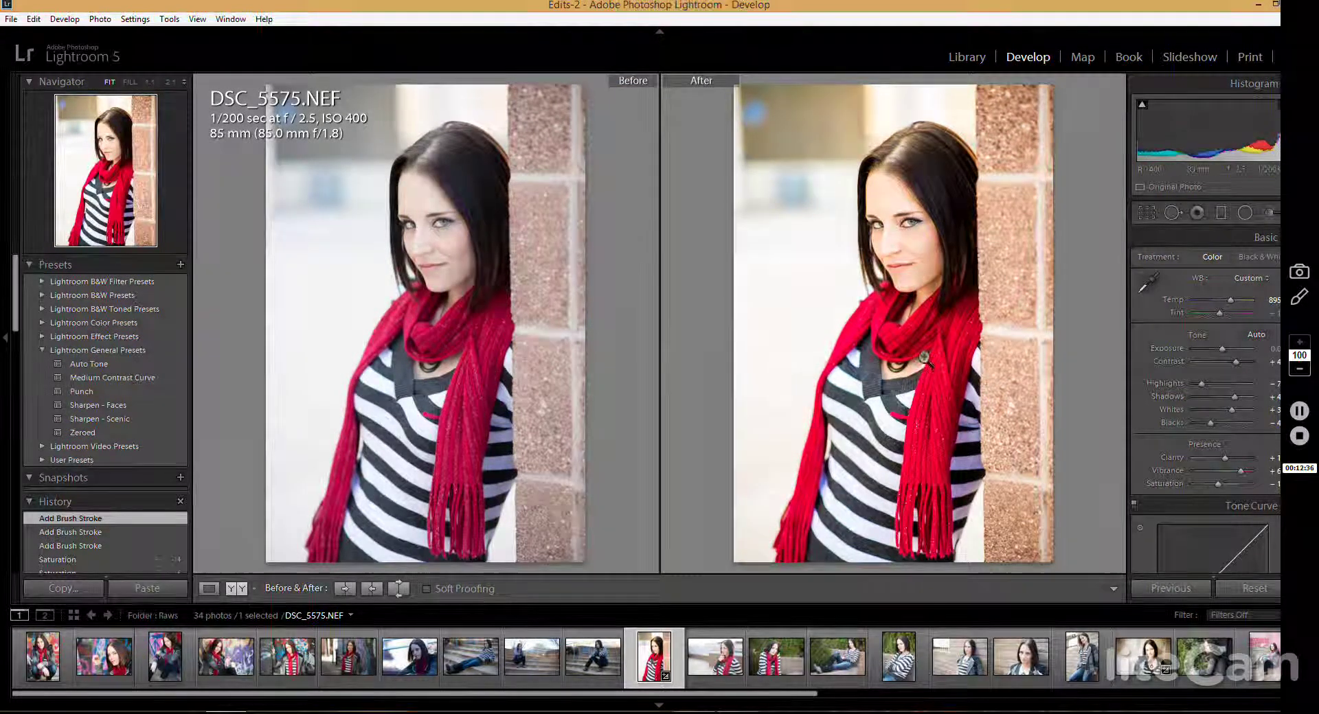
scroll(1197, 408, "down", 5)
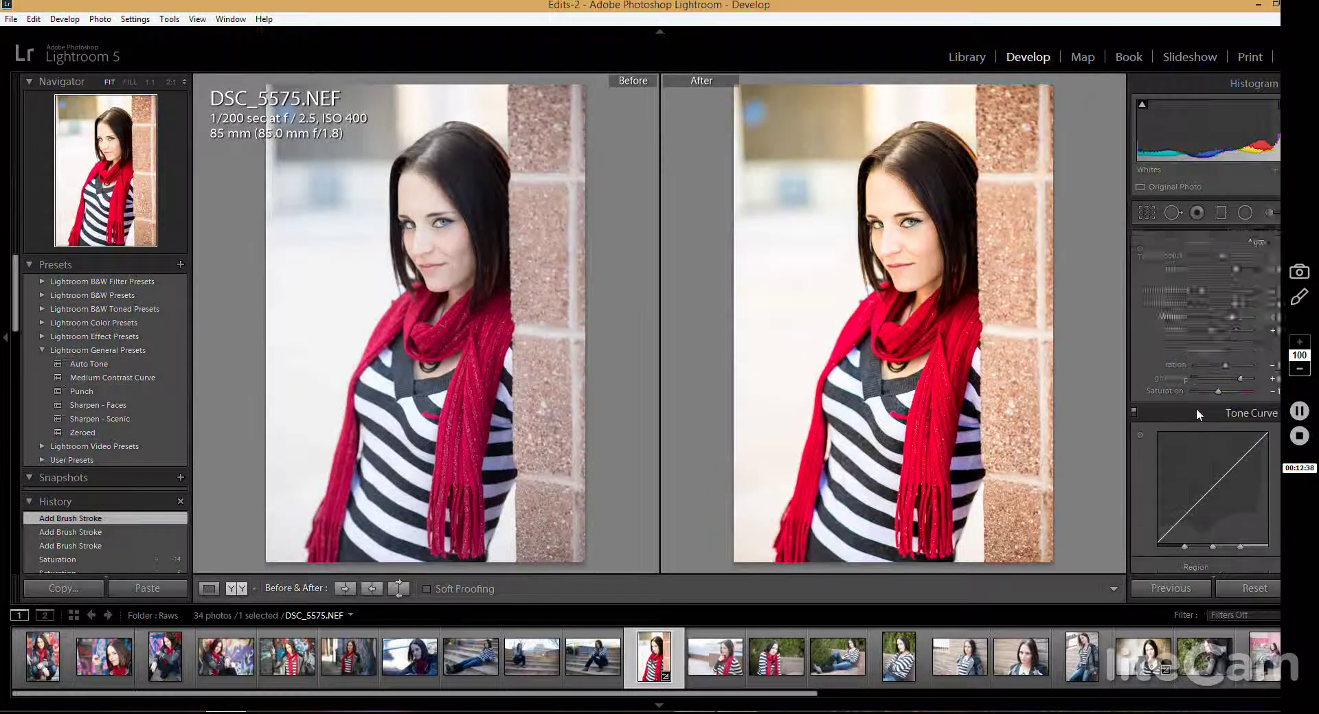